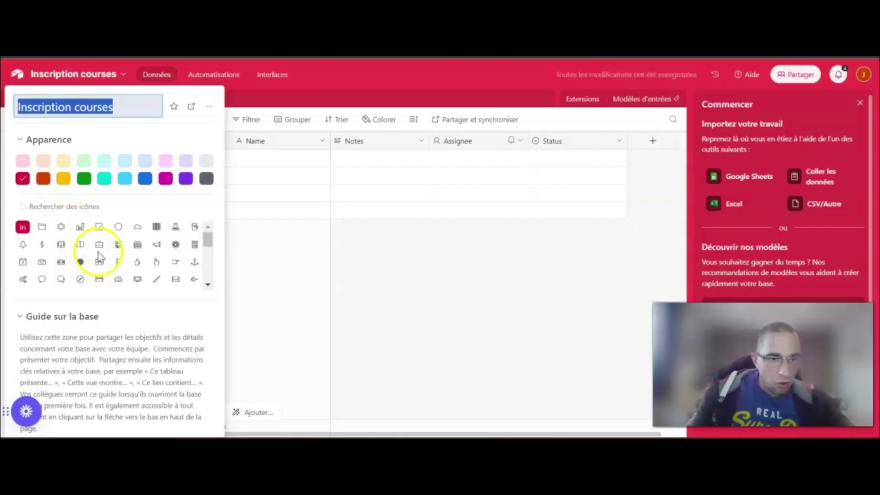
Give the base a new icon in its appearance settings
scroll(114, 255, down, 1)
scroll(114, 255, down, 2)
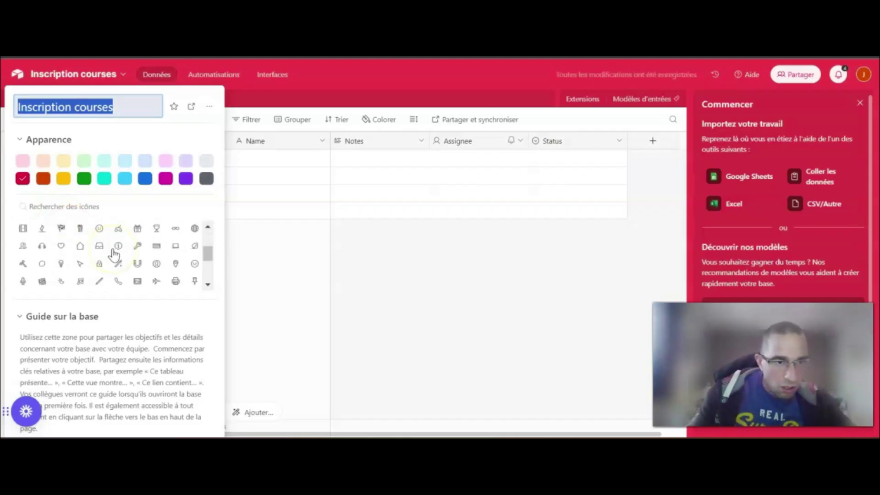
click(62, 229)
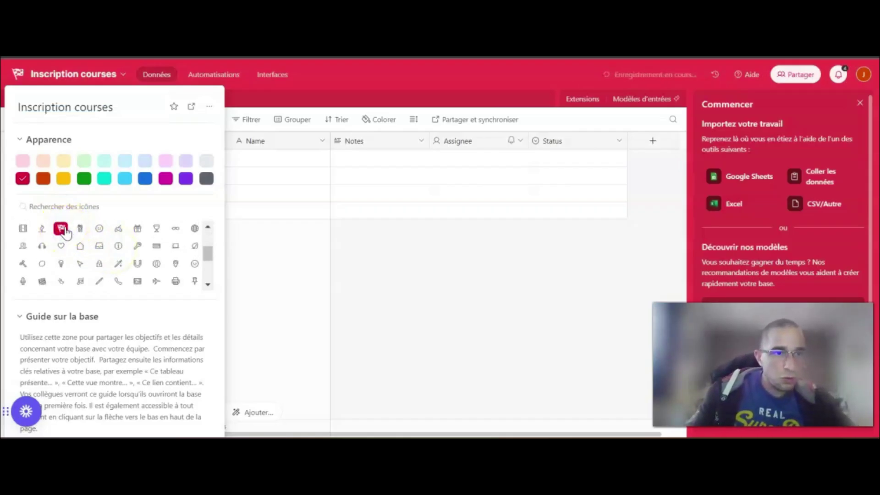
click(356, 250)
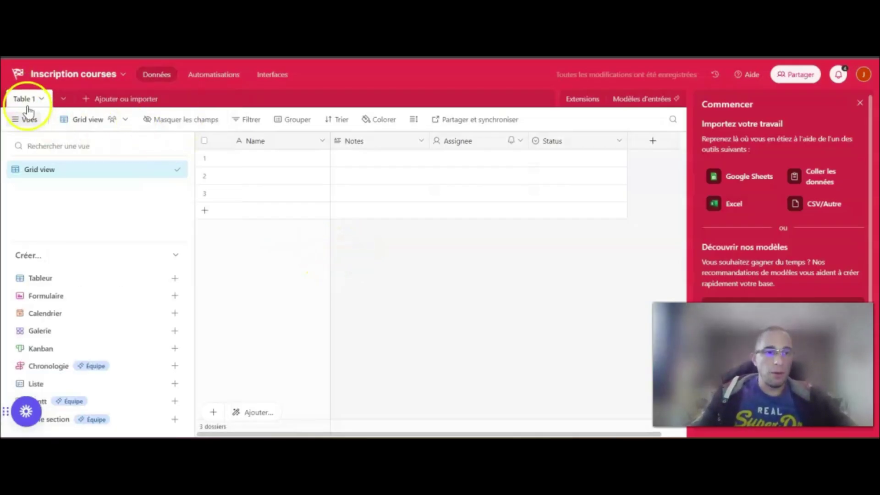
Rename Table 1 to Courses and Grid view to Liste des participants, then close the getting-started panel
double_click(26, 100)
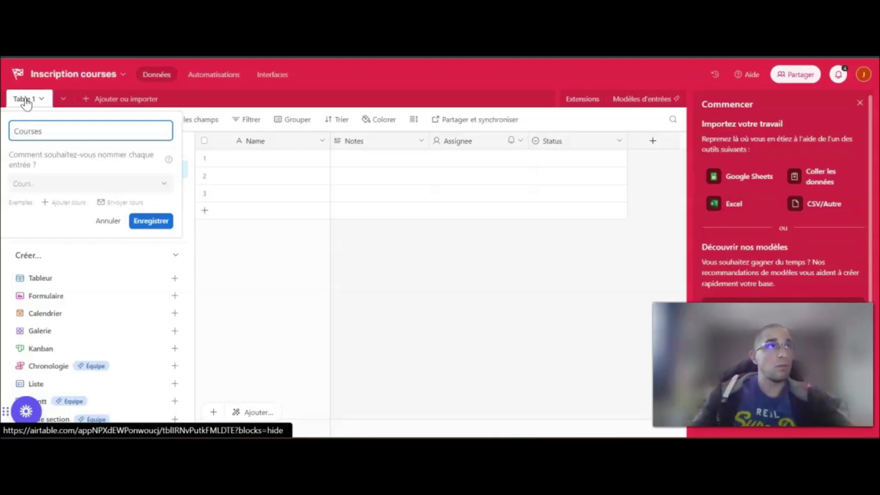
click(152, 220)
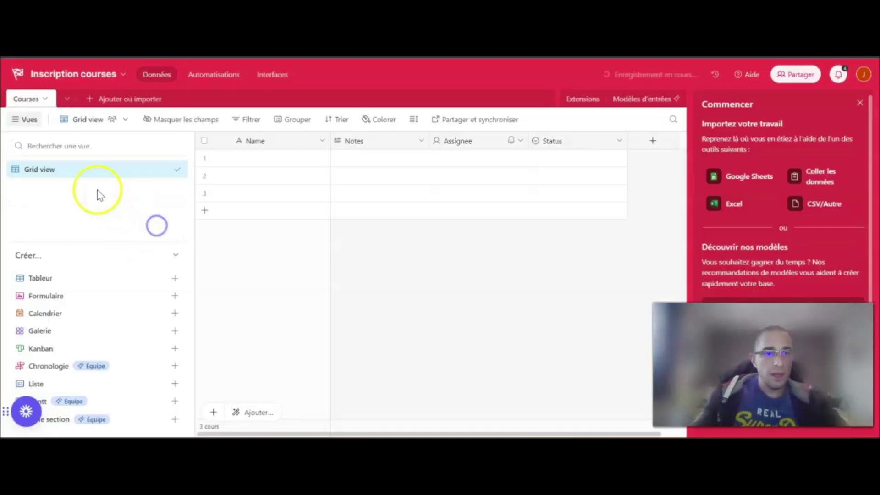
double_click(73, 172)
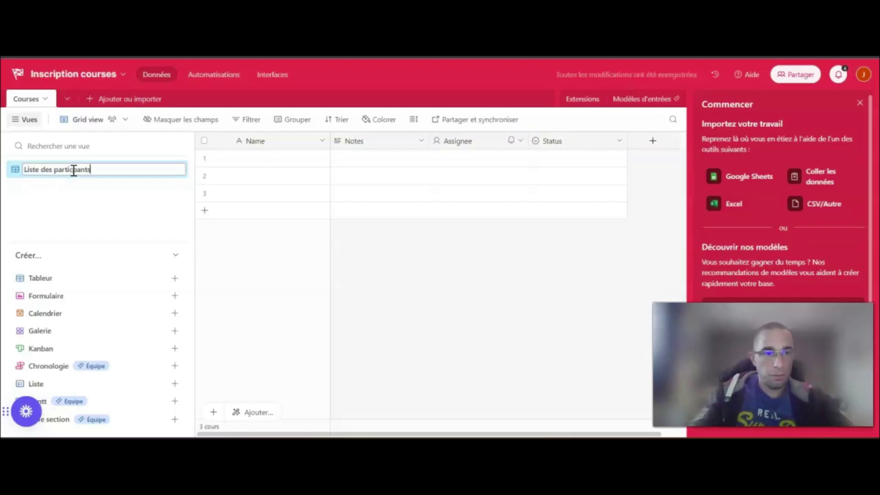
click(75, 169)
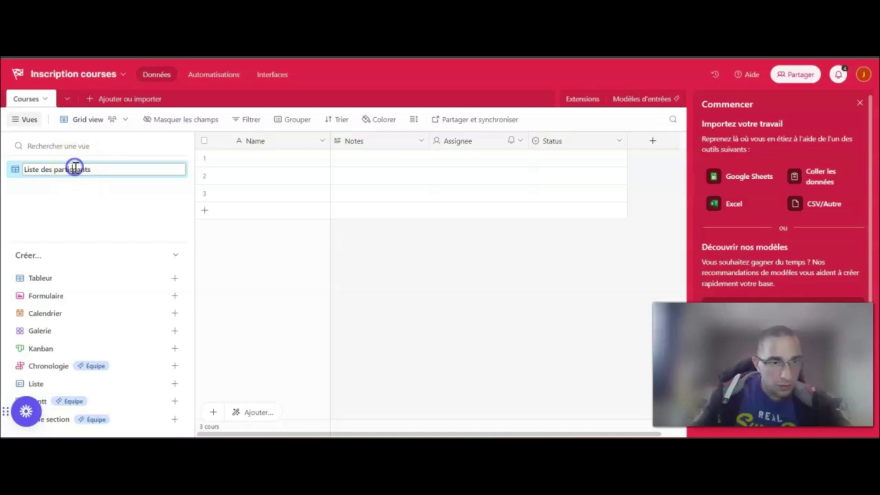
text(i)
click(428, 291)
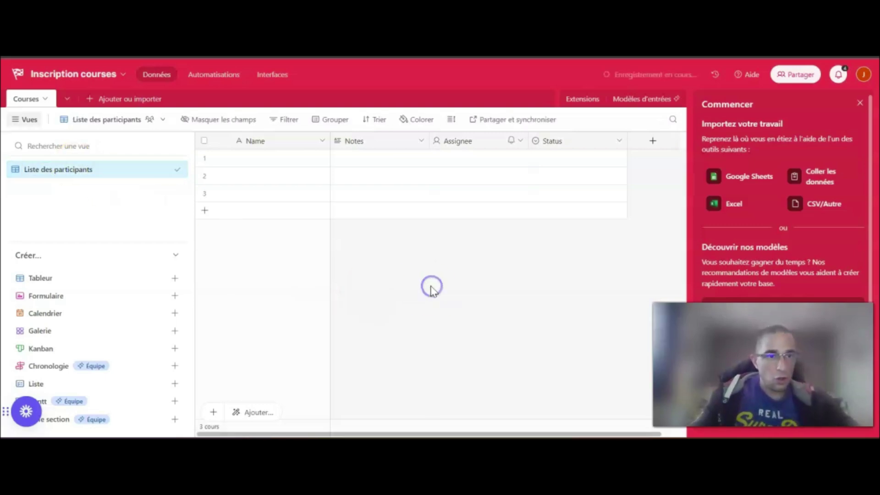
click(860, 104)
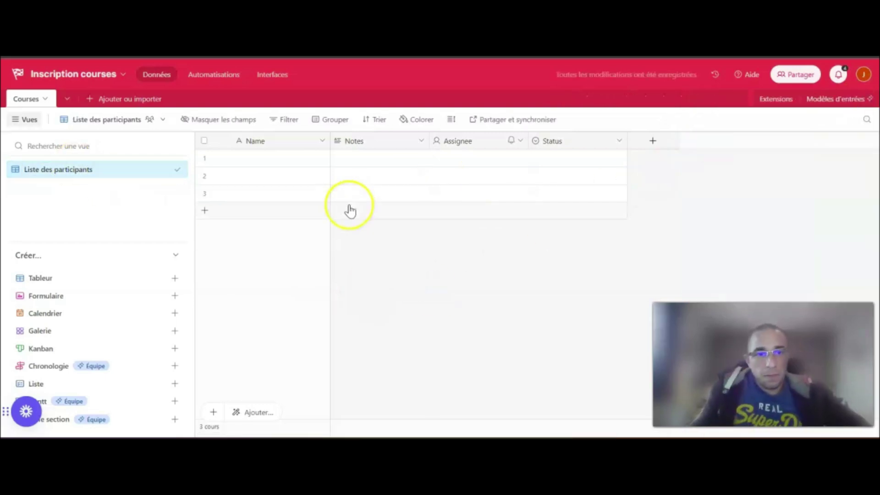
Turn the Name column into an E-mail field of type e-mail address
double_click(291, 143)
text(E-mail)
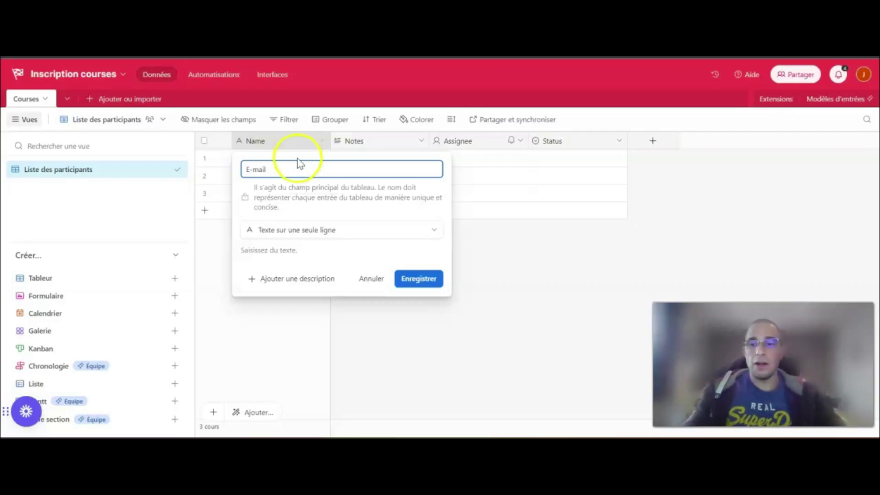
click(311, 230)
scroll(310, 275, down, 5)
scroll(304, 295, down, 2)
scroll(303, 293, up, 2)
click(287, 259)
click(422, 279)
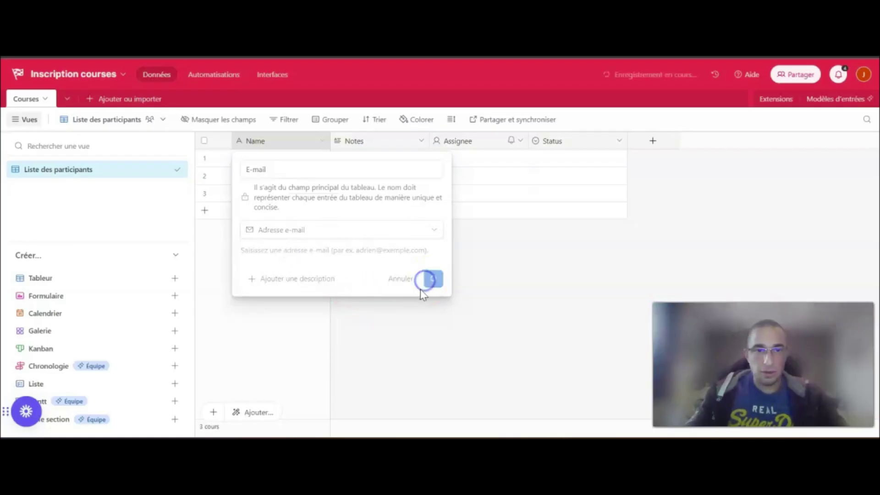
Turn the Notes column into a single-line text field named Nom
double_click(351, 142)
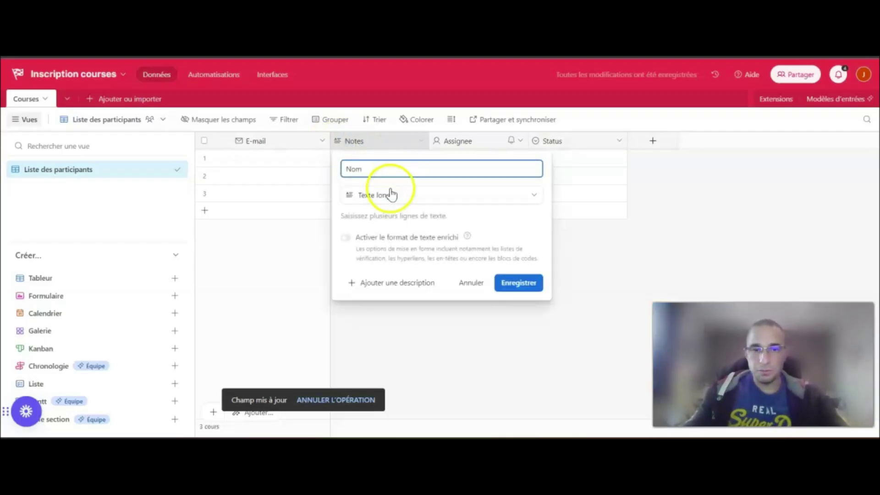
click(513, 284)
click(442, 196)
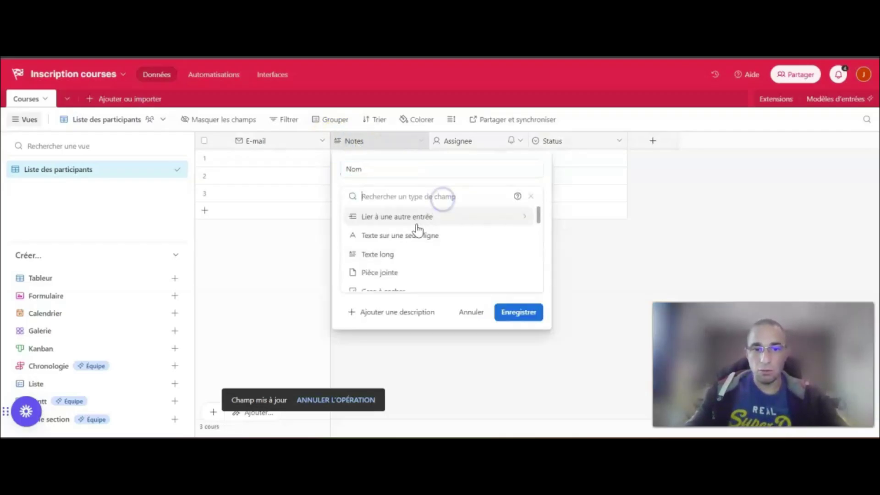
click(421, 236)
click(522, 286)
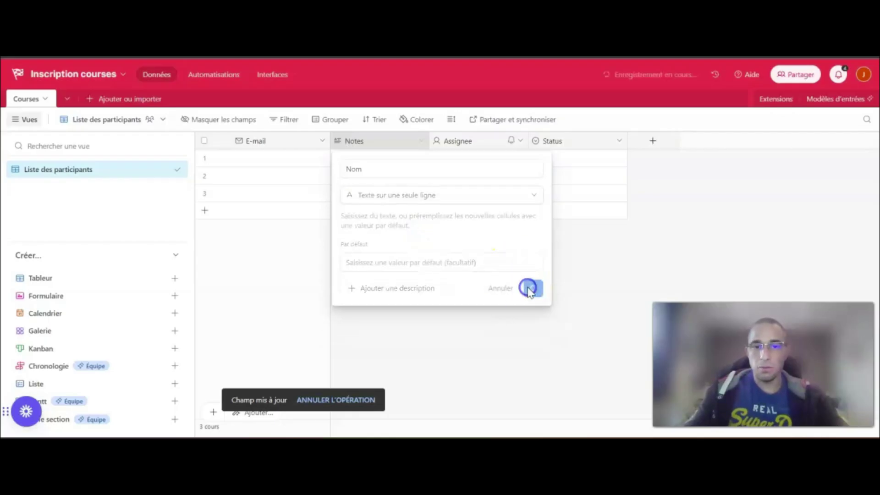
Turn the Assignee column into a single-line text field named Prénom
double_click(450, 141)
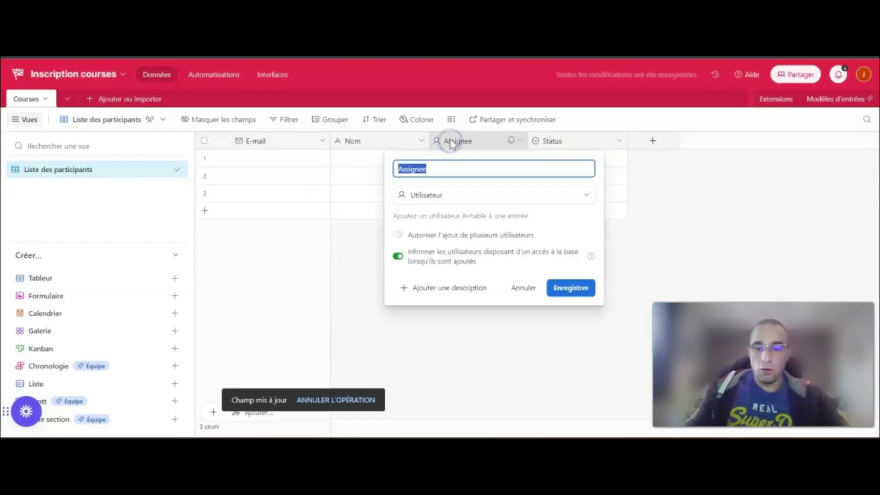
click(428, 193)
scroll(452, 234, up, 2)
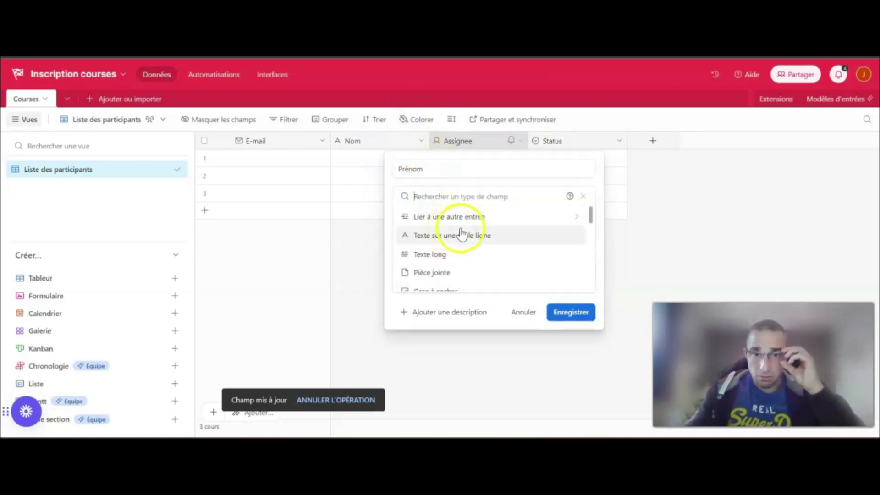
click(464, 236)
click(568, 288)
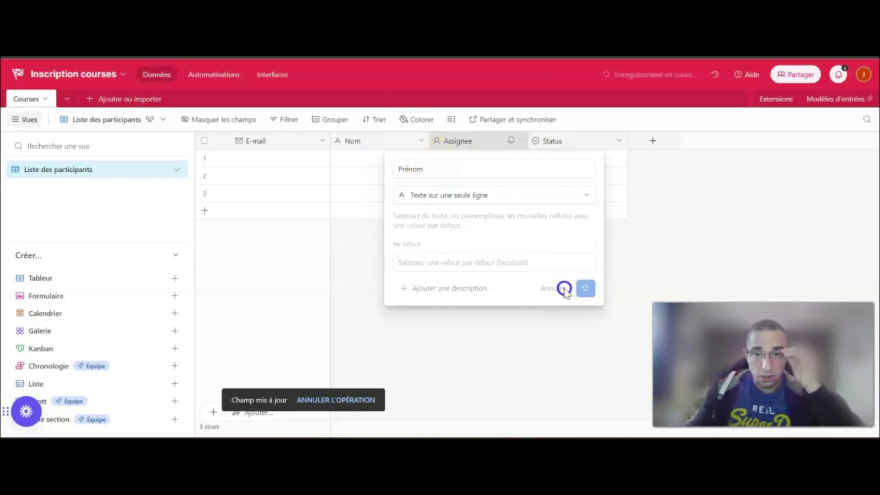
Rename Status to Choix de la course as a single select with options 10 Km, 20 Km, 40 Km
double_click(539, 145)
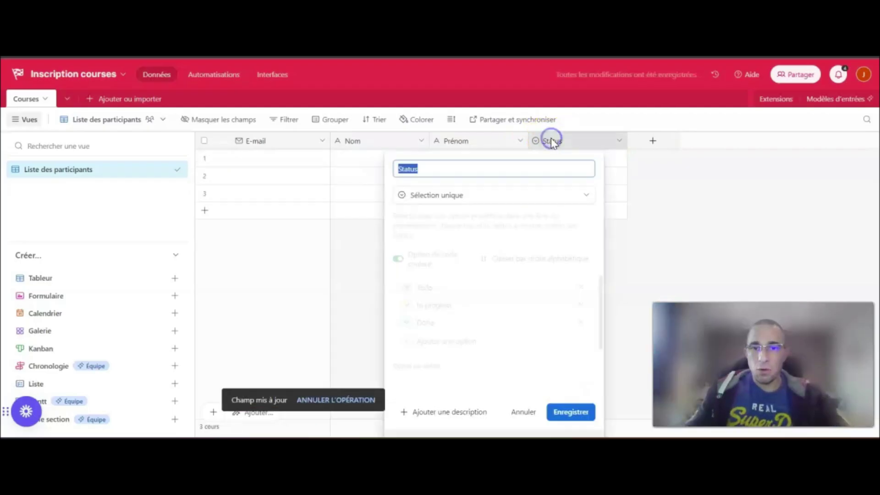
text(Choix)
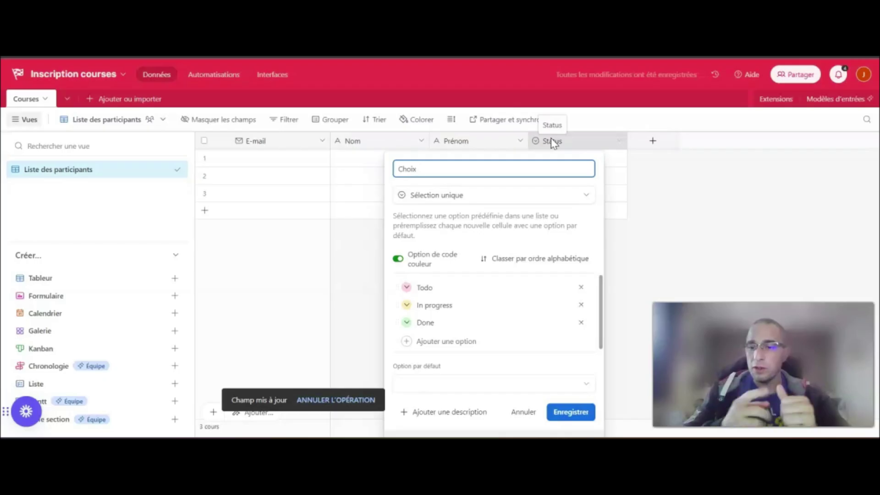
text( de )
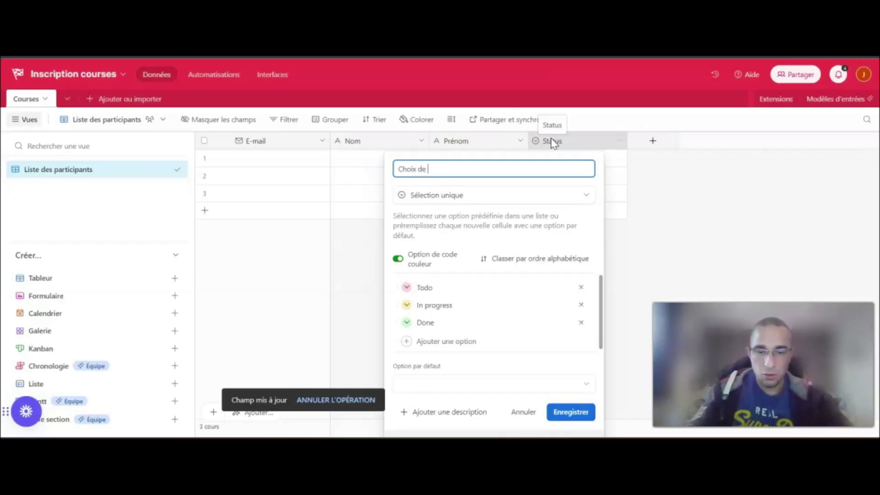
text(la course)
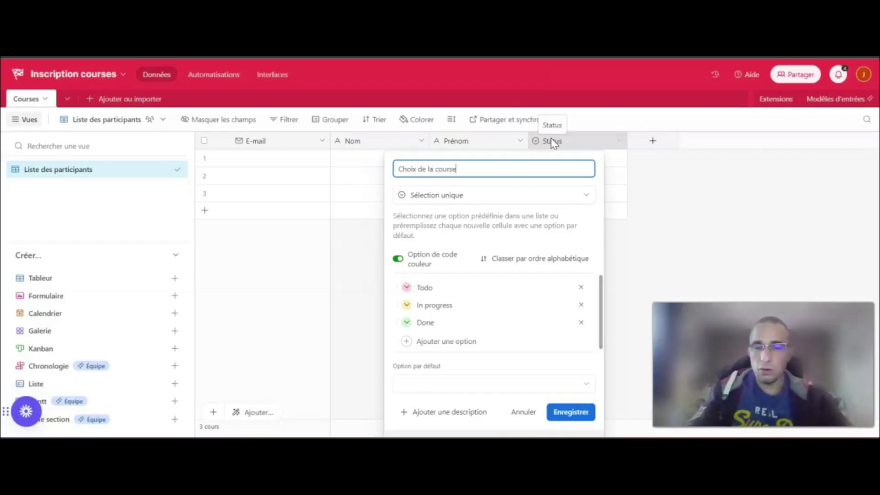
click(488, 195)
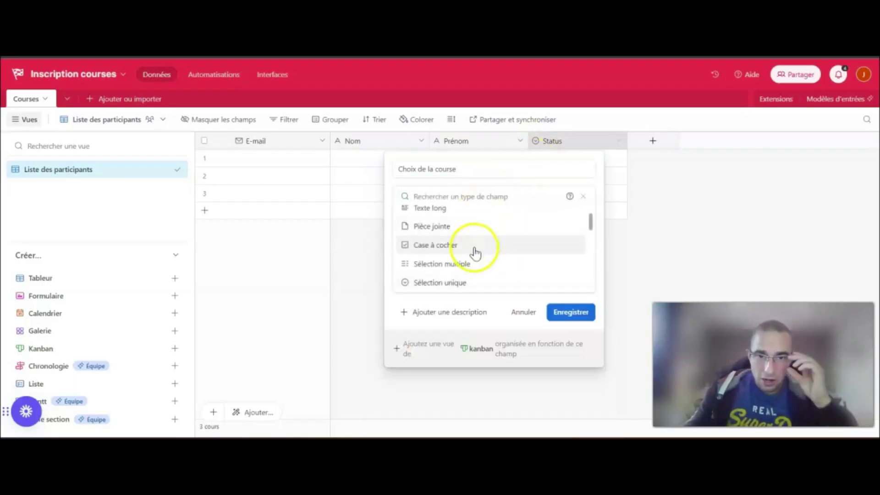
click(458, 282)
click(430, 287)
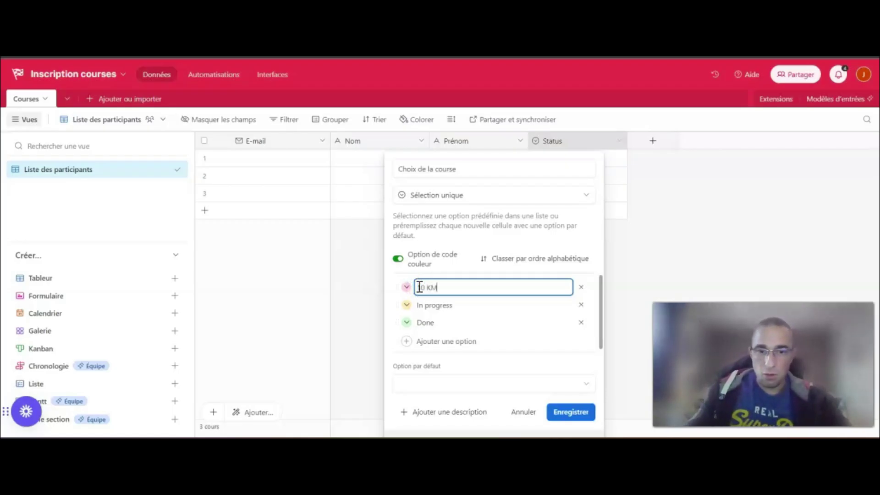
double_click(431, 305)
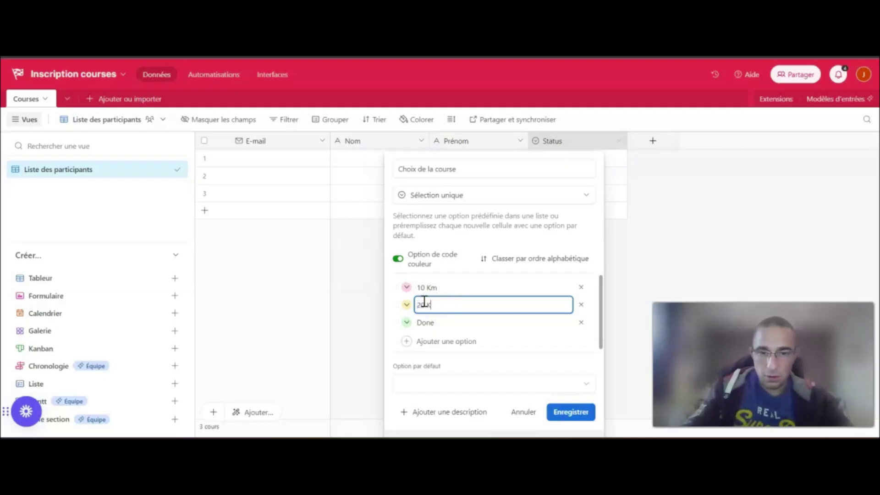
double_click(426, 321)
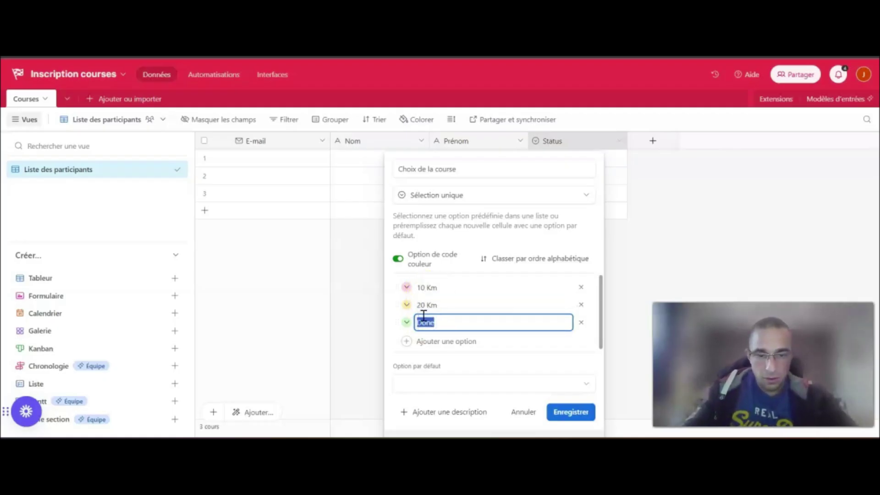
text(40 Km)
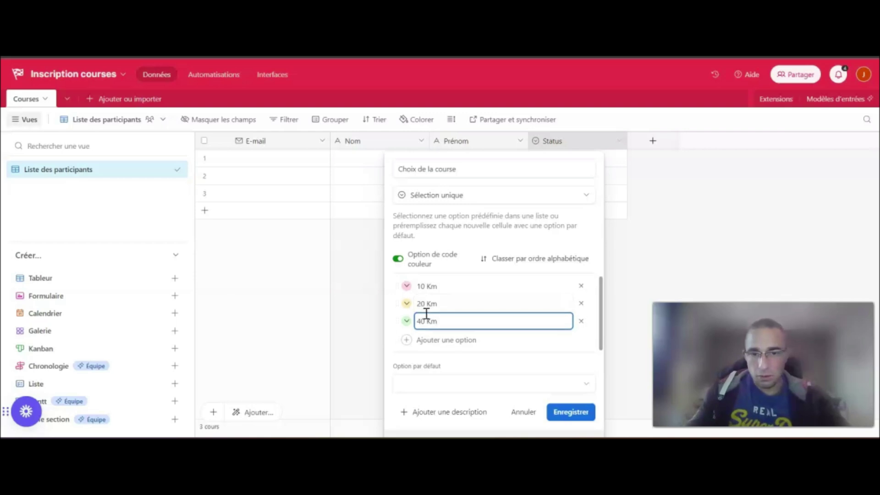
Colour the options (10 Km green, 40 Km pink) and save the field
click(407, 286)
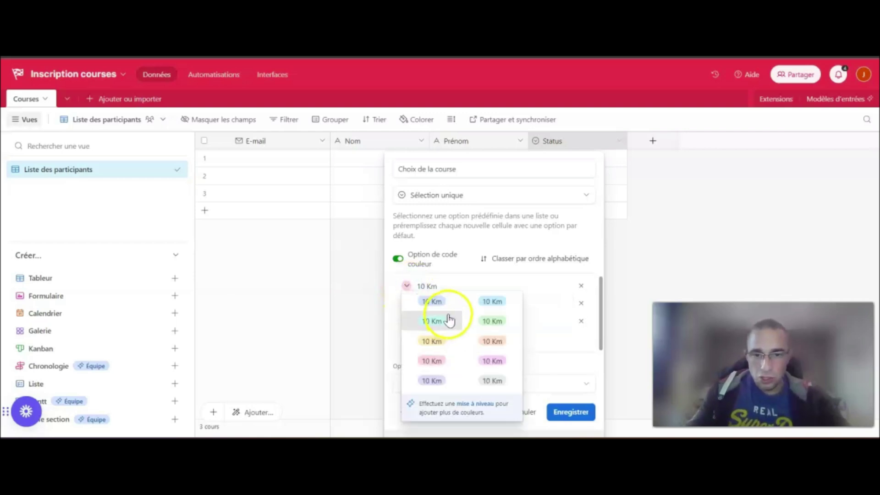
click(490, 320)
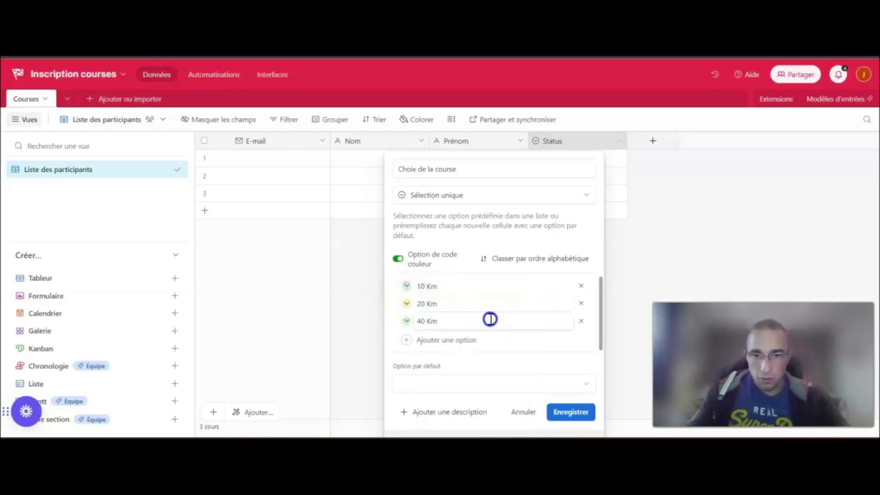
click(406, 303)
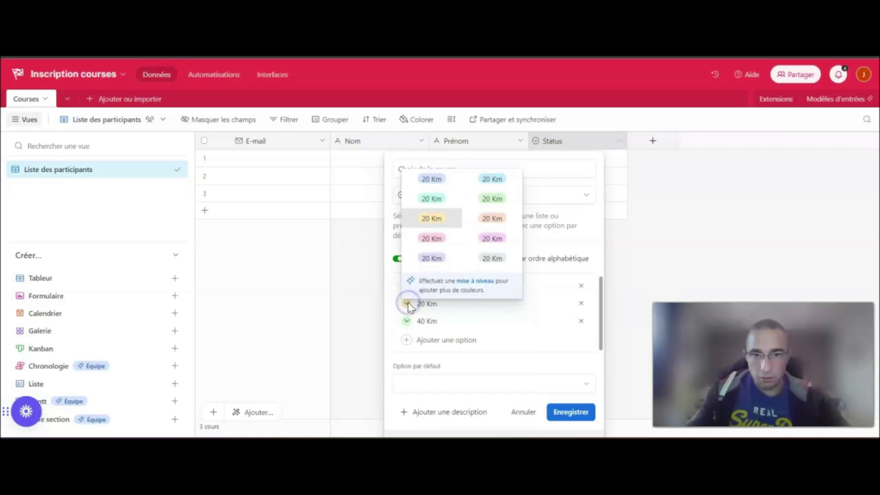
click(492, 218)
click(406, 321)
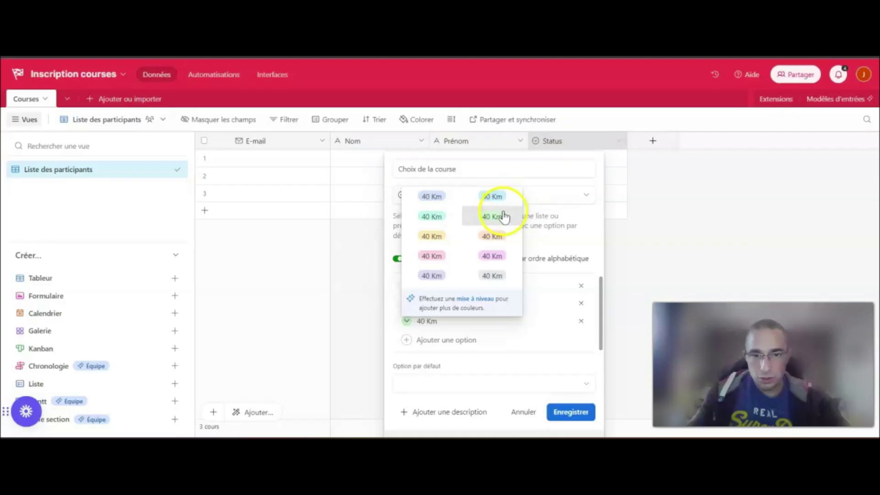
click(433, 255)
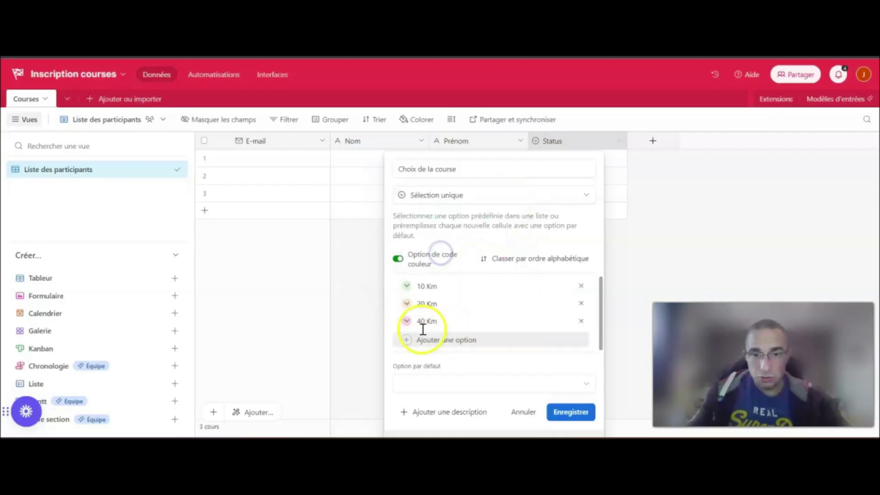
click(569, 415)
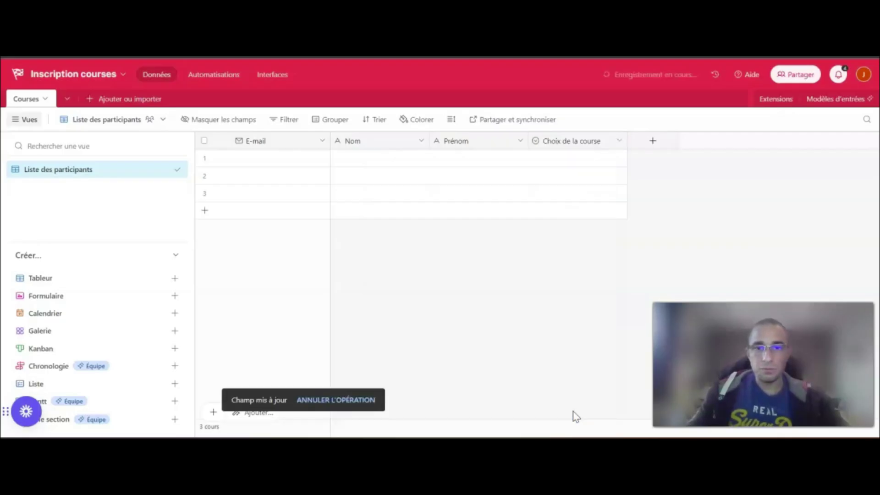
Add a Certificat médical attachment (Pièce jointe) field after Choix de la course
click(550, 161)
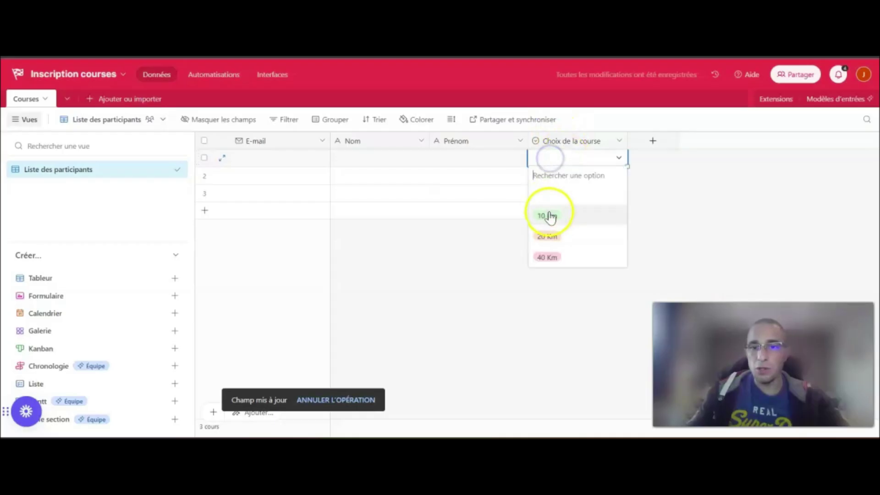
click(528, 303)
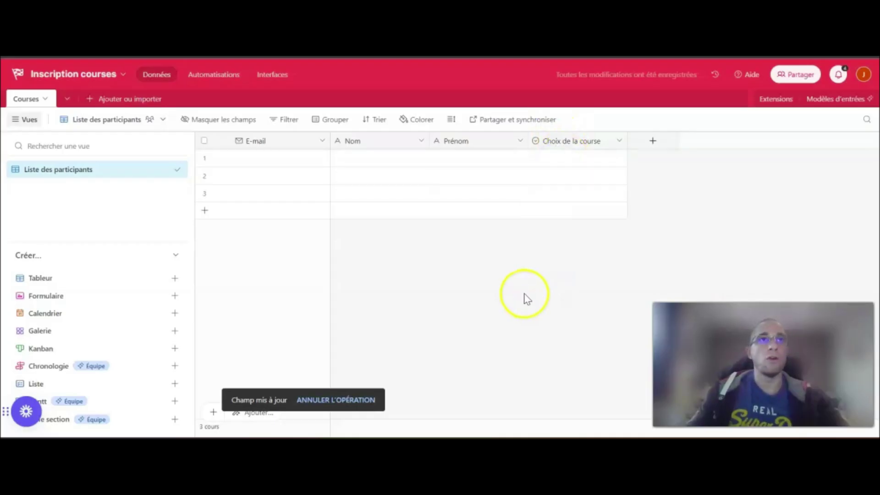
click(660, 139)
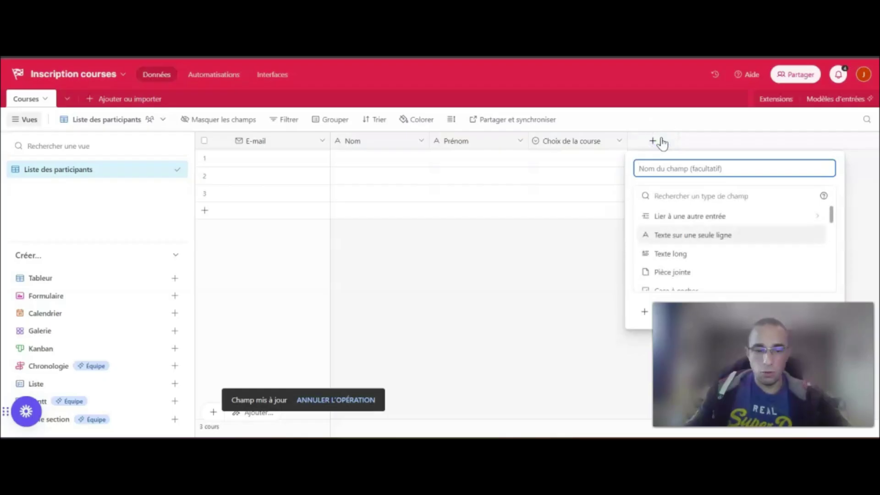
text(Certi)
key(BackSpace)
key(BackSpace)
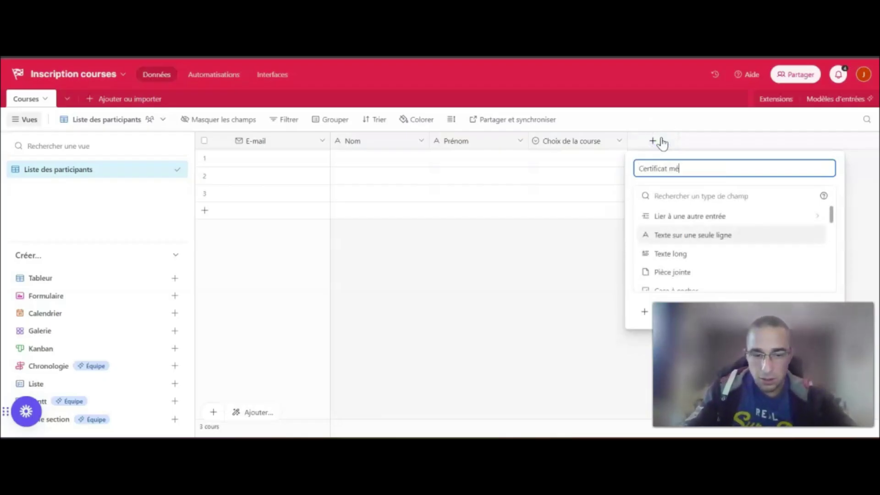
scroll(678, 253, down, 3)
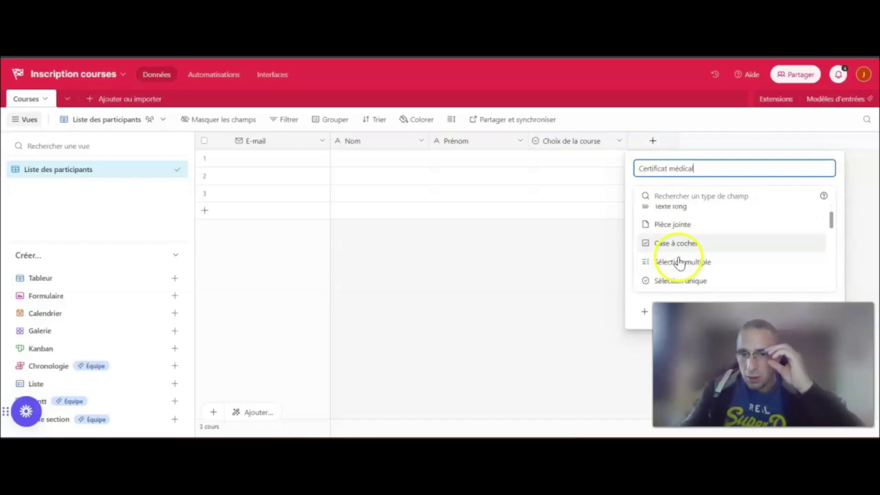
scroll(686, 224, up, 3)
click(685, 273)
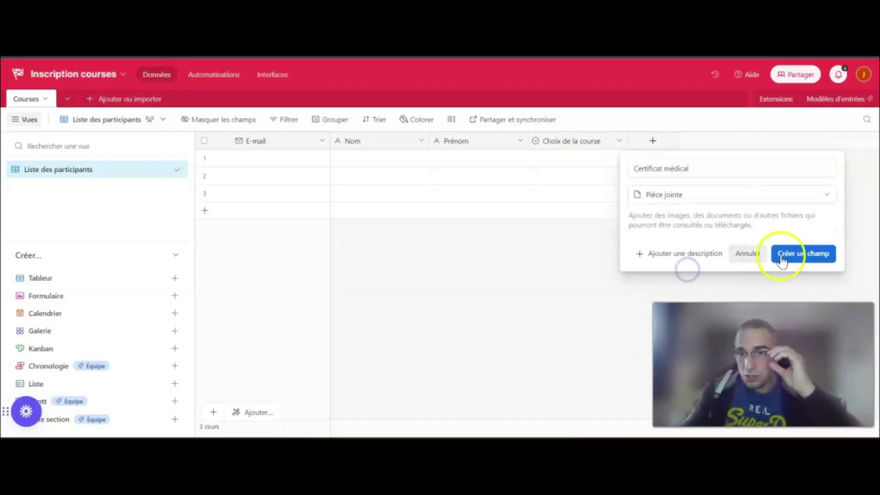
click(801, 256)
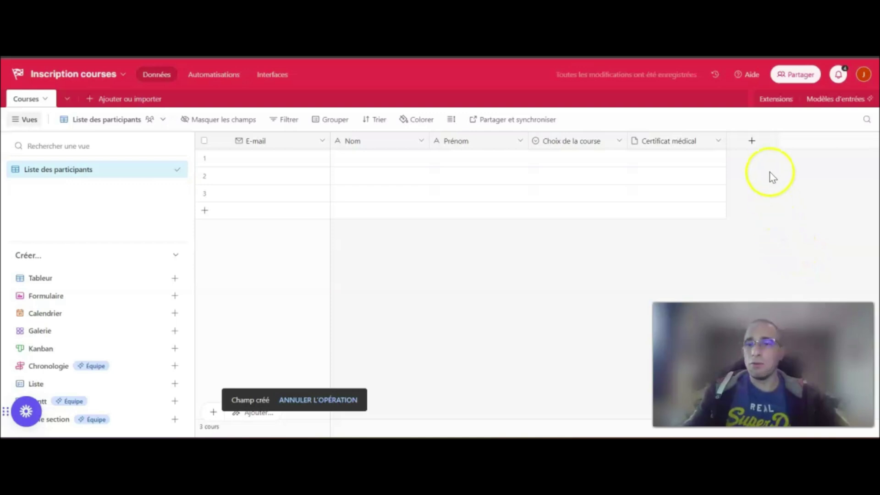
click(752, 141)
Create a Statut checkbox field keeping the green check style
text(Statut)
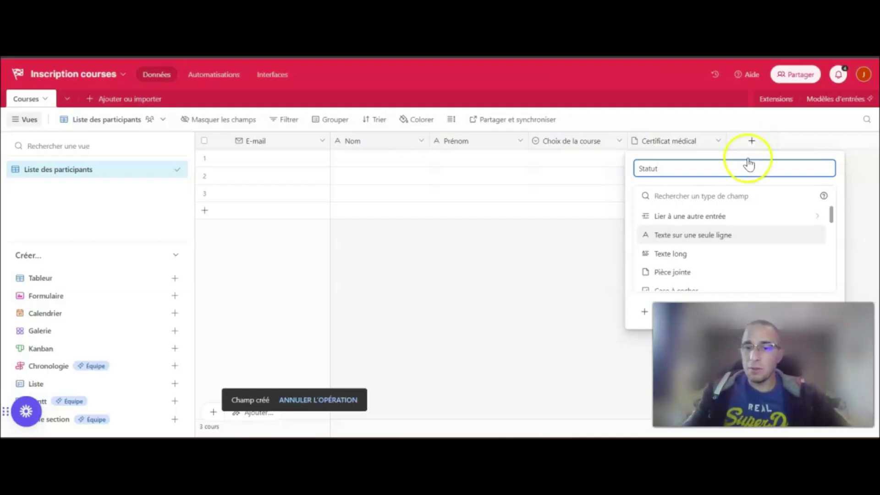
scroll(697, 261, down, 2)
click(694, 223)
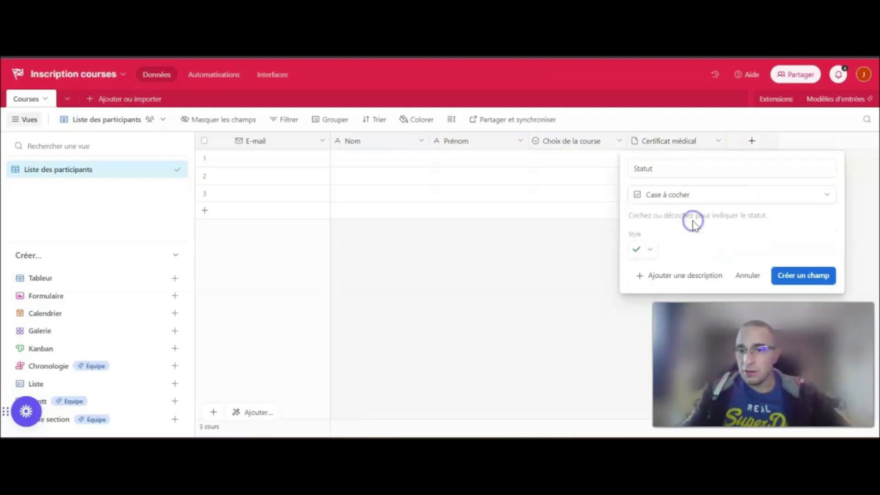
click(641, 249)
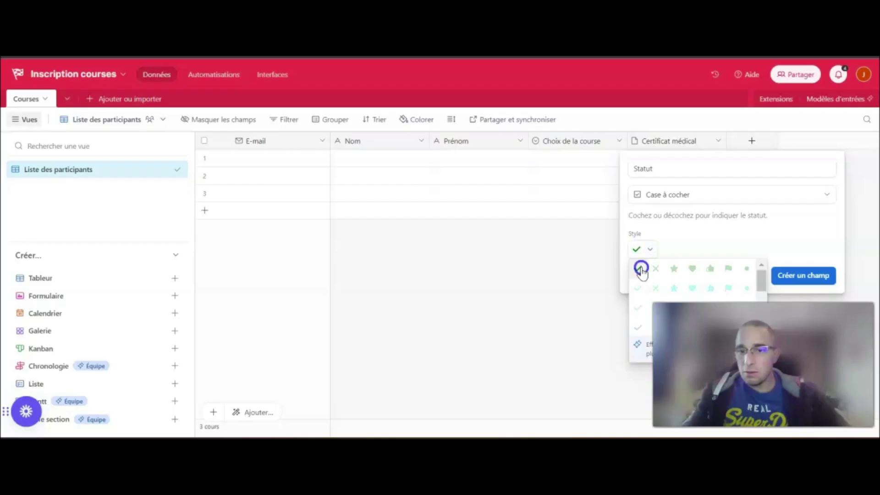
click(641, 270)
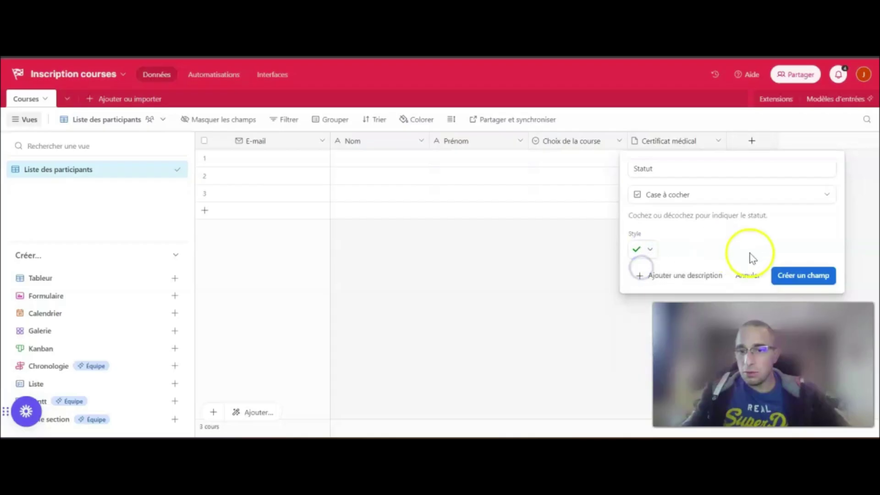
click(811, 278)
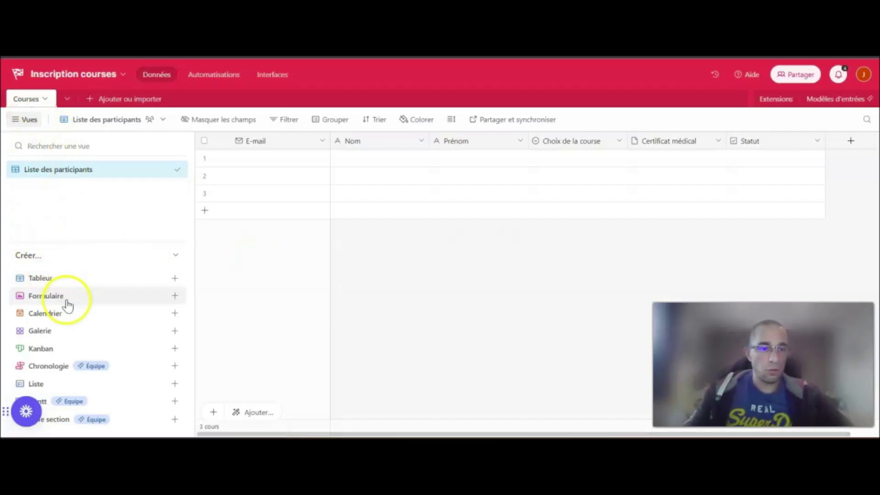
Create a form view named Formulaire d'inscription
mouse_move(67, 301)
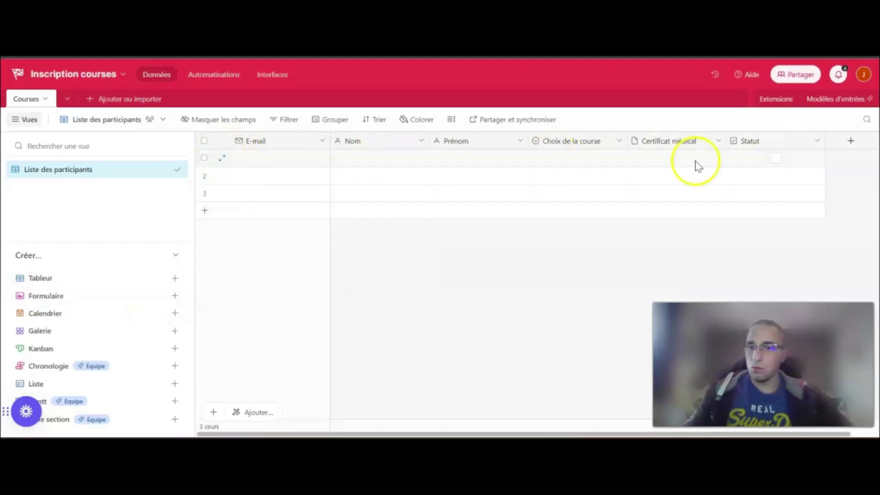
click(175, 298)
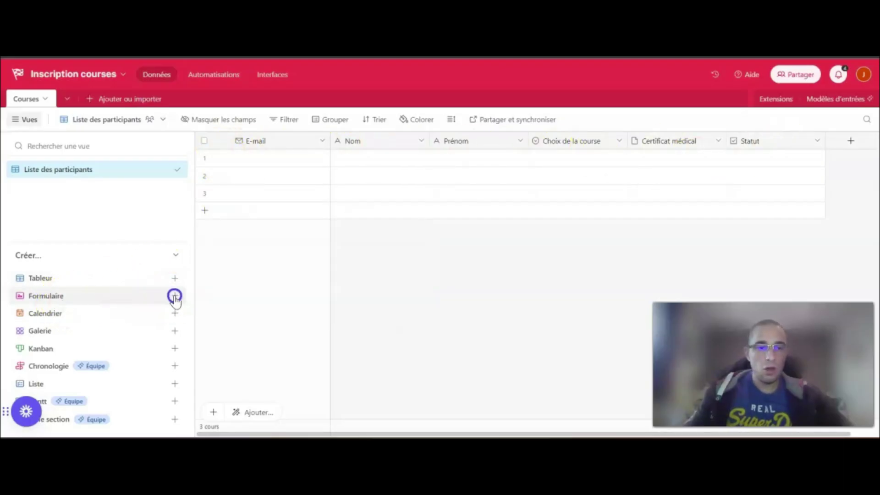
click(234, 321)
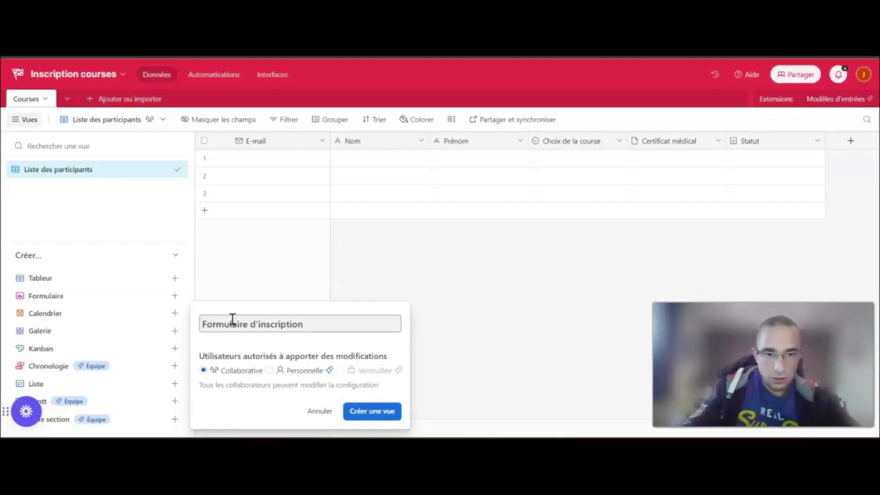
click(372, 410)
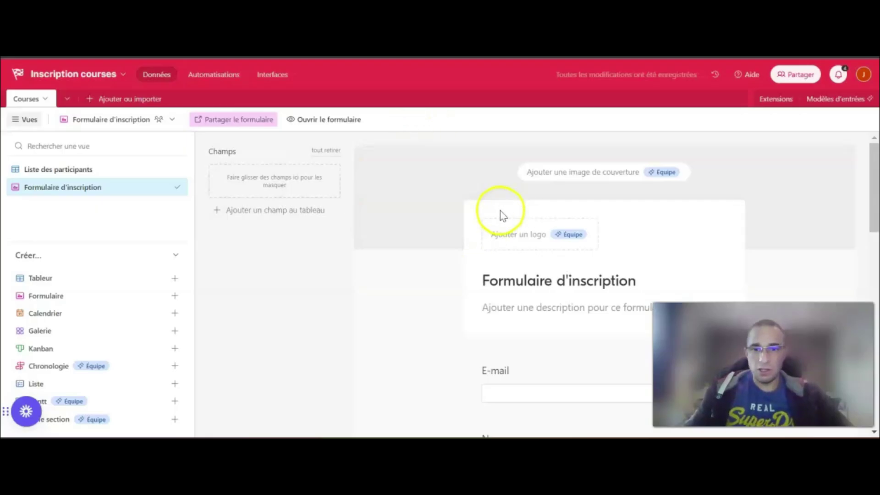
Give the form the description 'Remplissez le formulaire pour vous inscrire à une course !'
scroll(534, 215, down, 3)
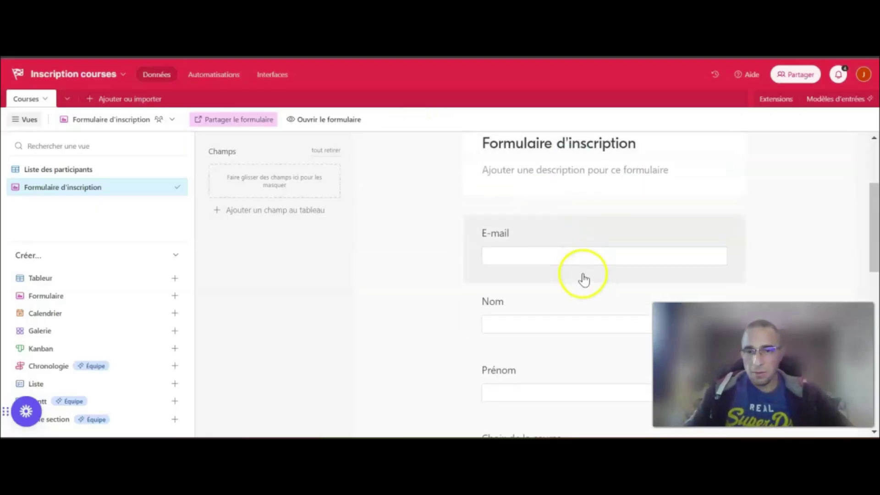
click(591, 172)
text(Rep)
text(plissez le formulaire pour vous inscrire à)
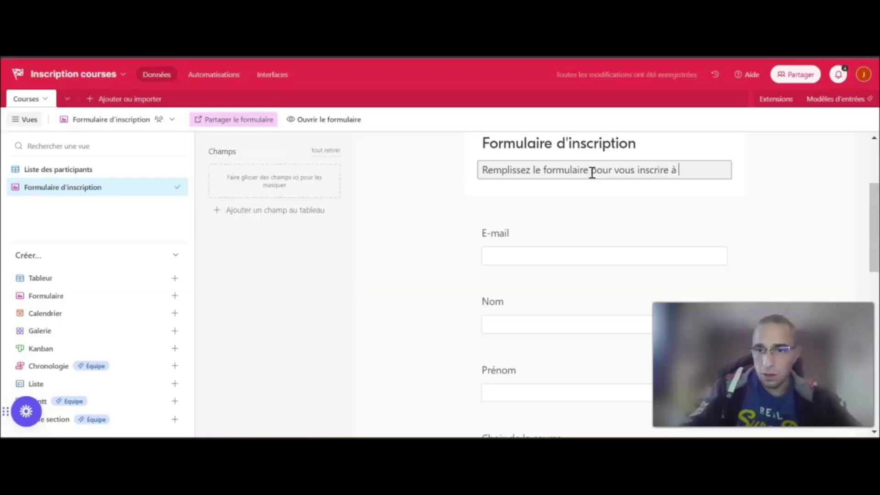
text(e course !)
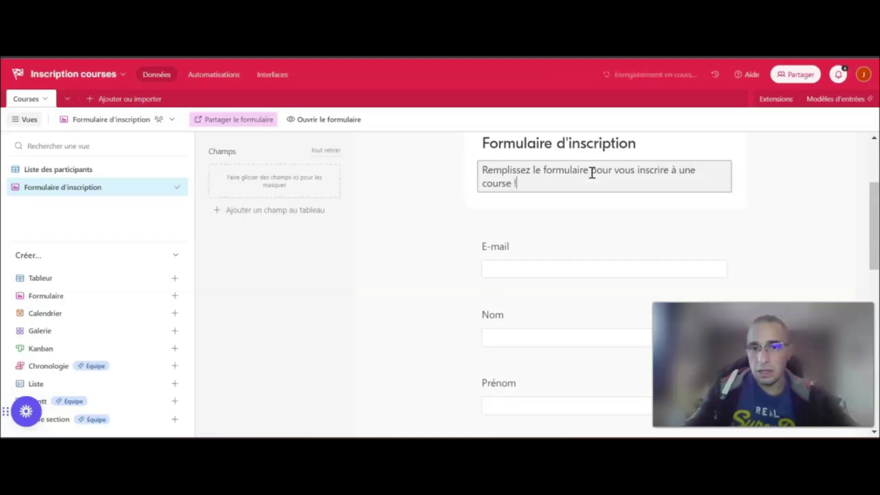
click(406, 239)
scroll(452, 245, down, 2)
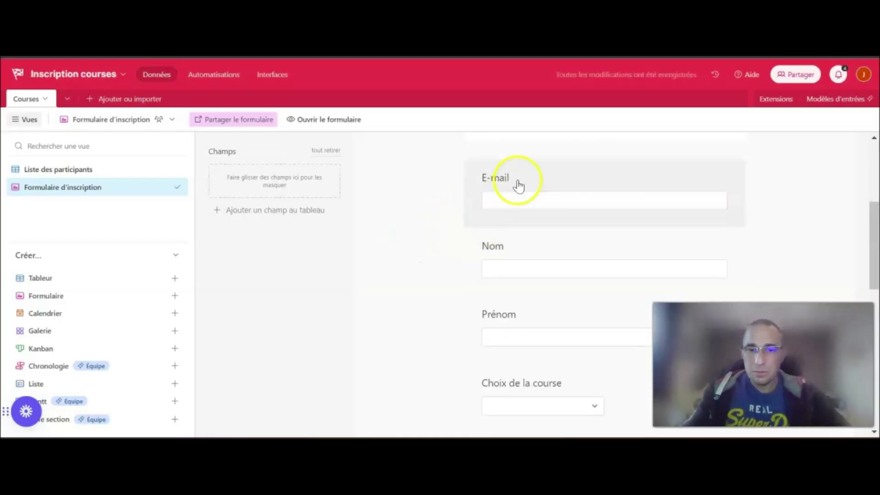
Make the E-mail and Nom questions required on the form
click(603, 185)
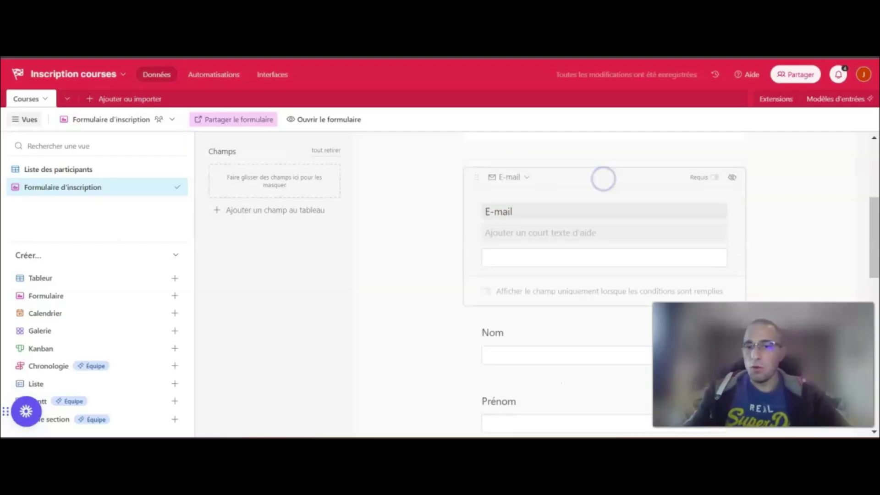
click(713, 179)
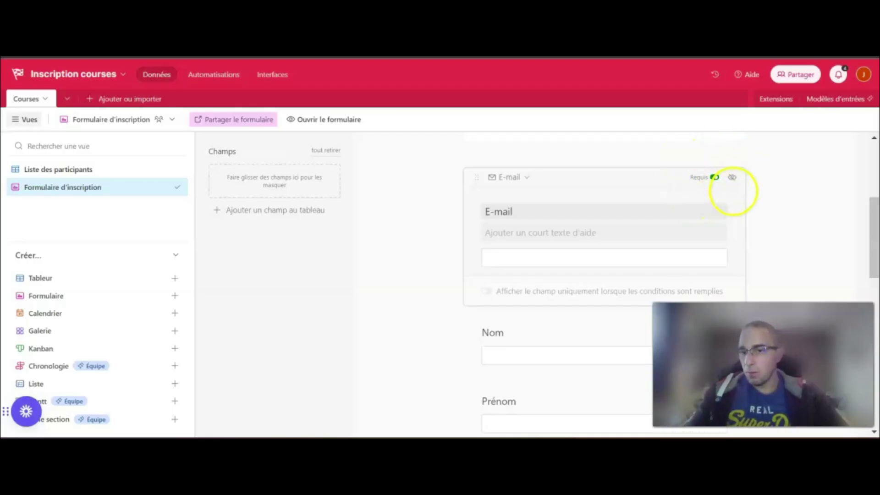
click(792, 200)
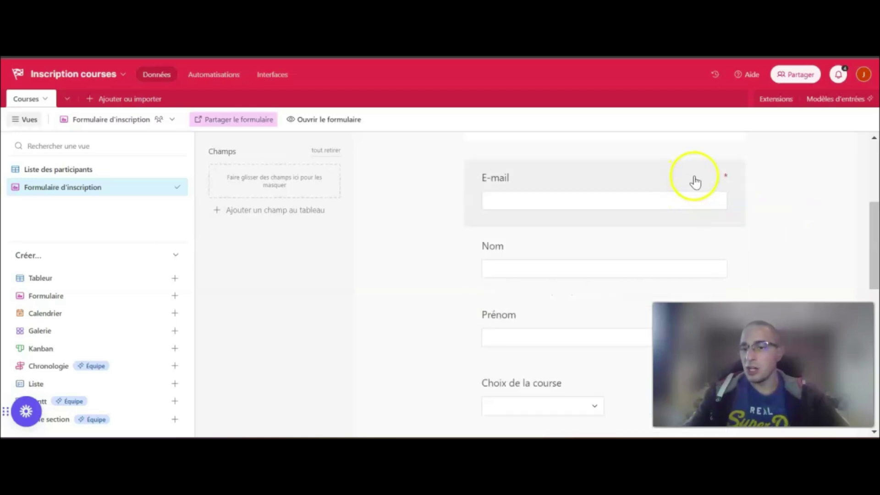
scroll(674, 202, down, 2)
click(656, 180)
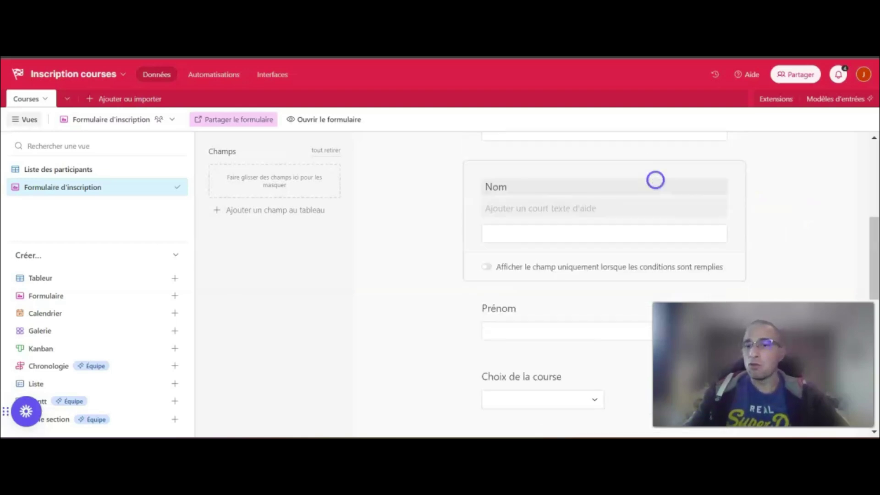
click(717, 180)
click(791, 202)
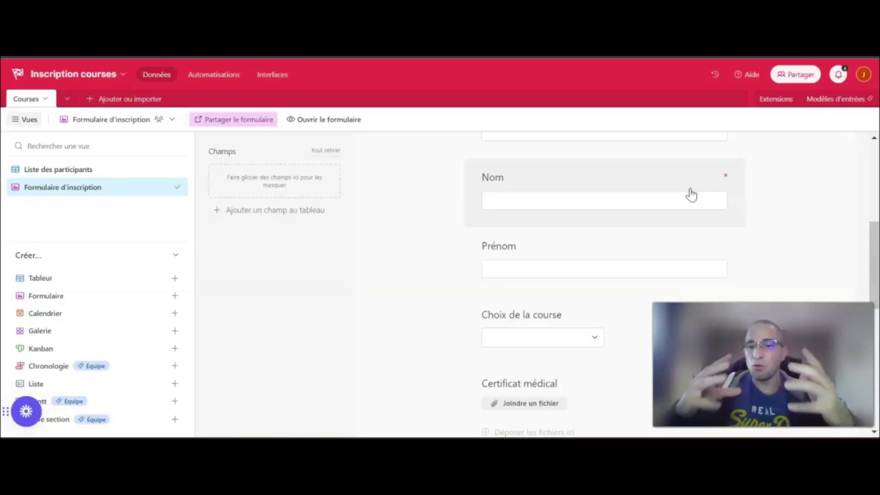
click(671, 202)
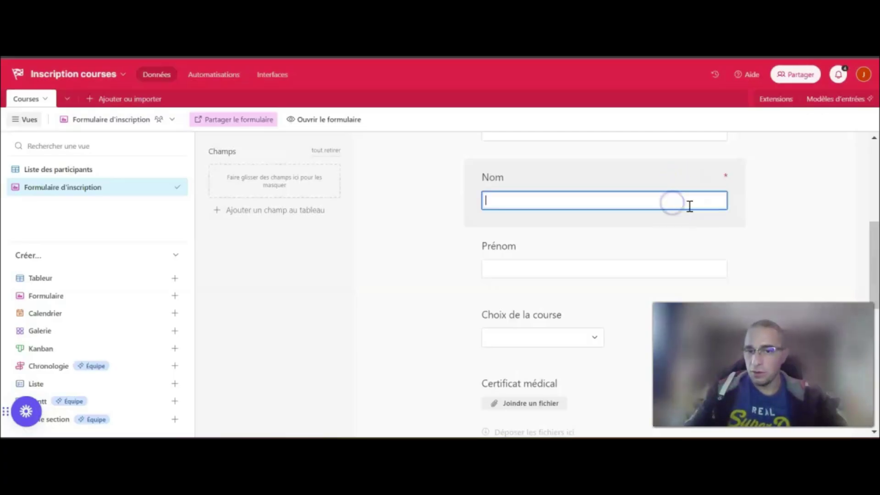
click(722, 245)
click(778, 243)
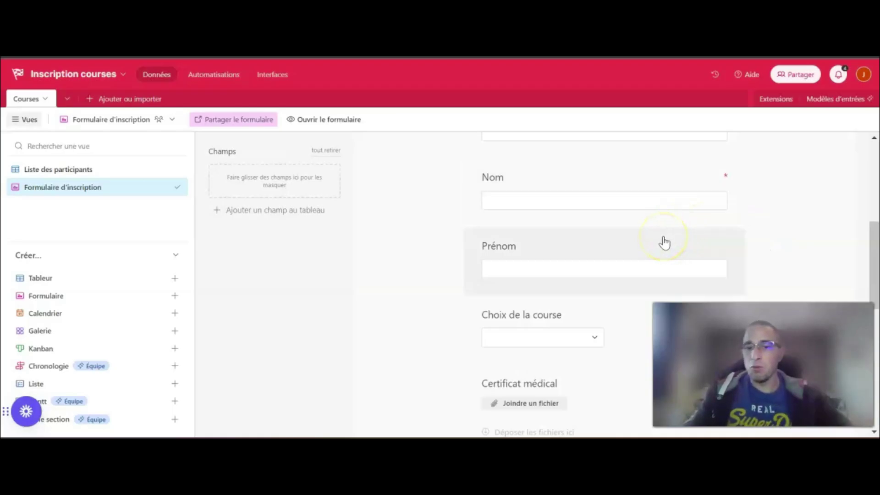
scroll(665, 243, down, 2)
Make the Choix de la course and Certificat médical questions required
click(640, 242)
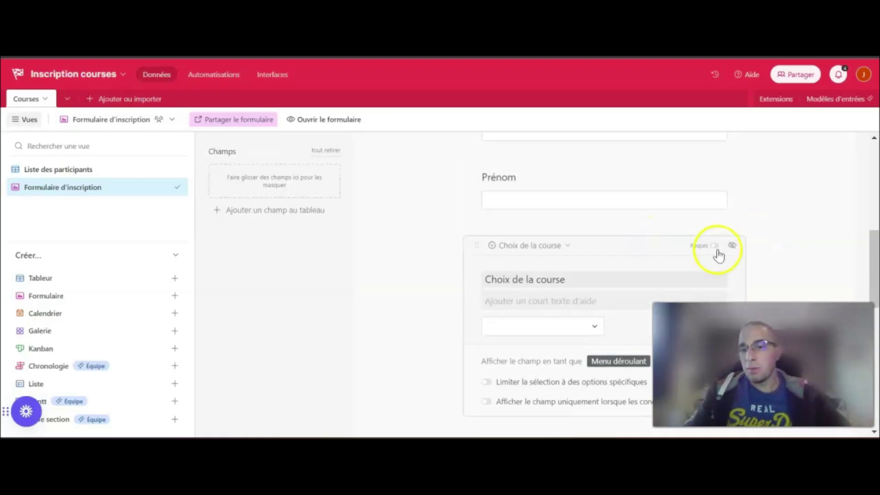
click(715, 247)
click(793, 247)
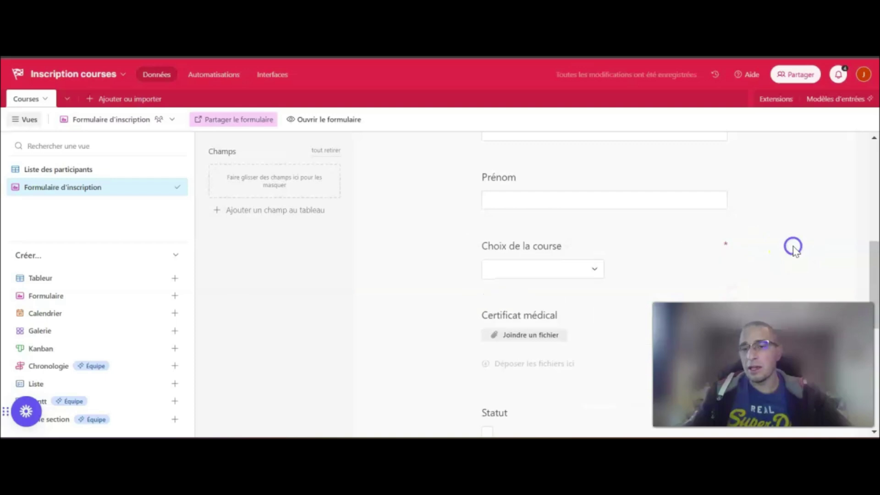
scroll(796, 251, down, 2)
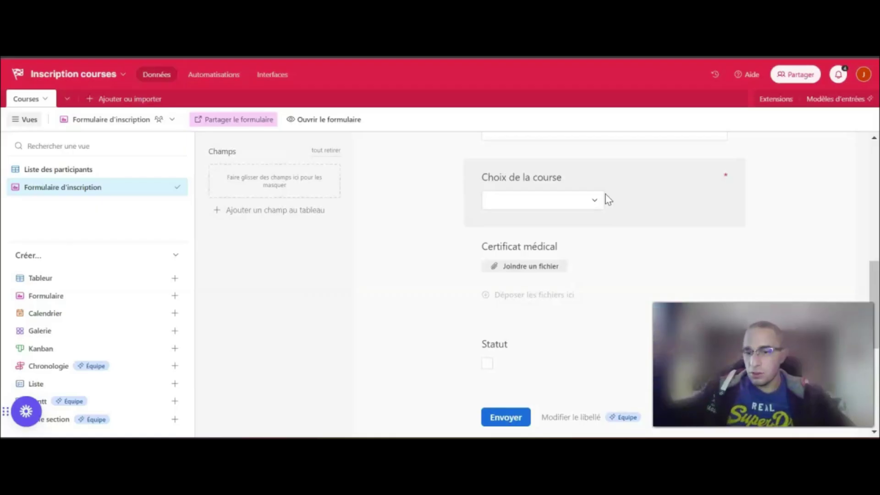
click(614, 244)
click(713, 251)
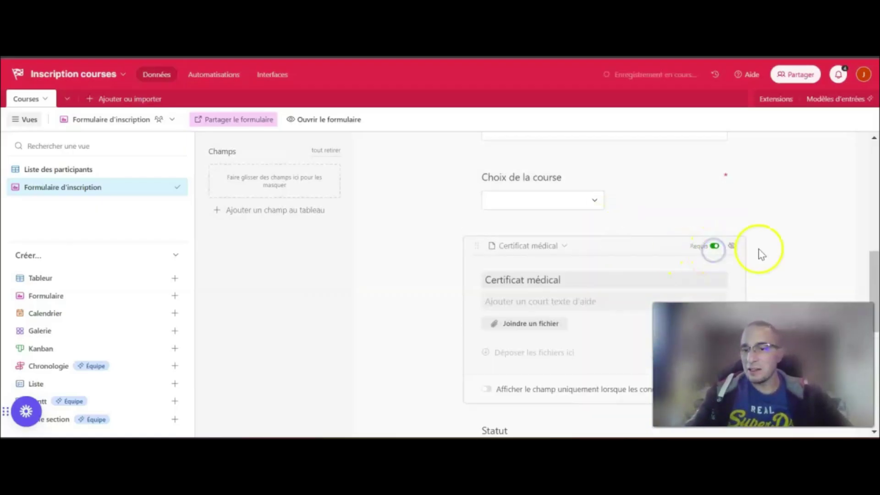
click(793, 246)
scroll(598, 278, down, 3)
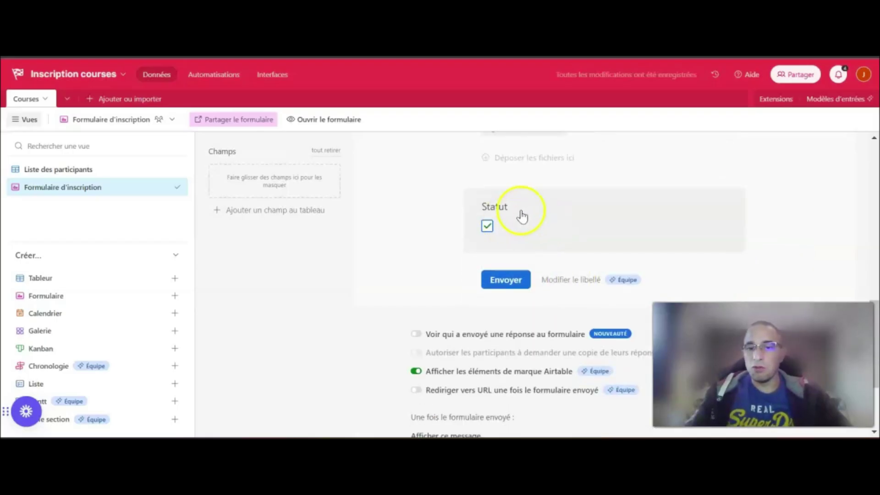
Hide the Statut field from the form
click(506, 225)
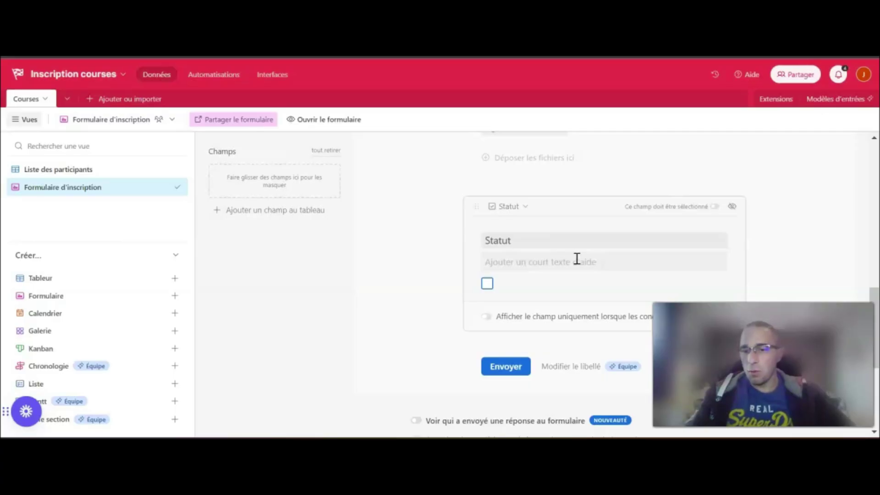
click(732, 206)
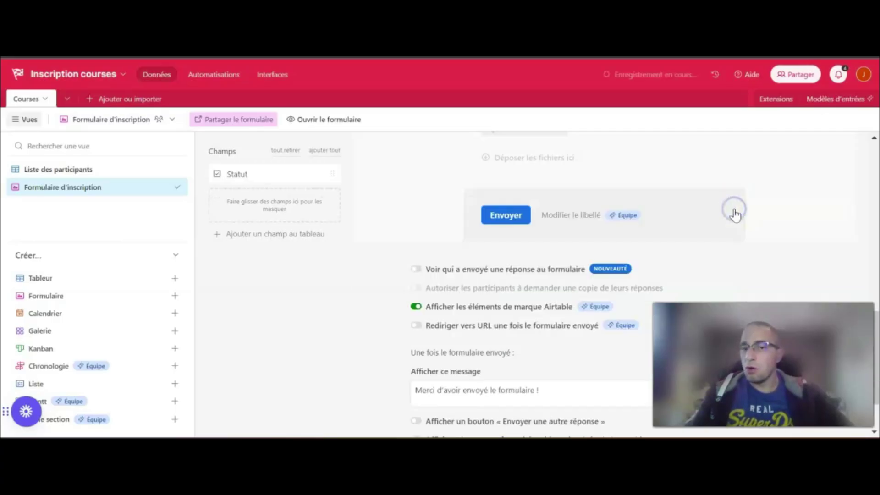
scroll(476, 261, down, 3)
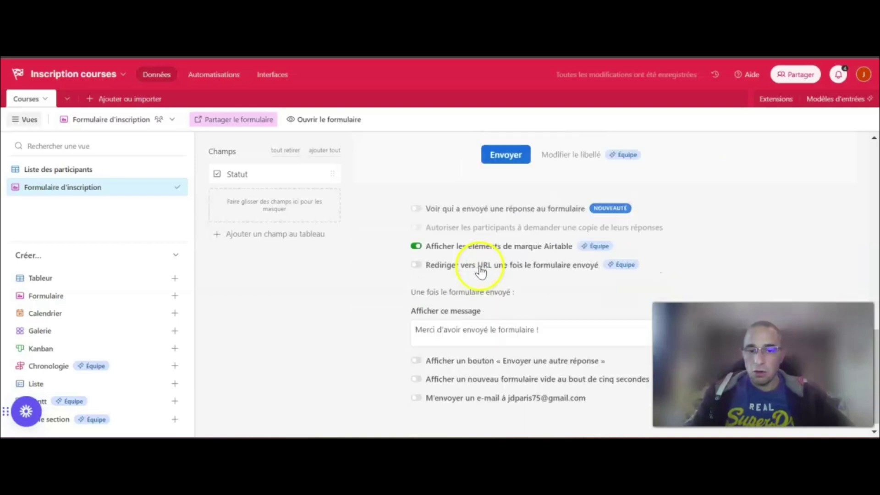
Replace the after-submission message with a registration confirmation and a spam-folder reminder
drag(568, 320, 440, 318)
text(pour )
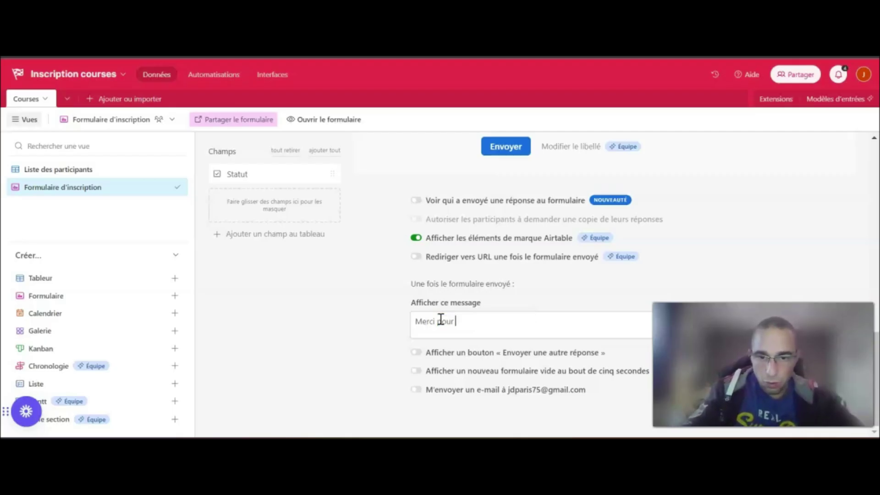
text(votre inscription, vo)
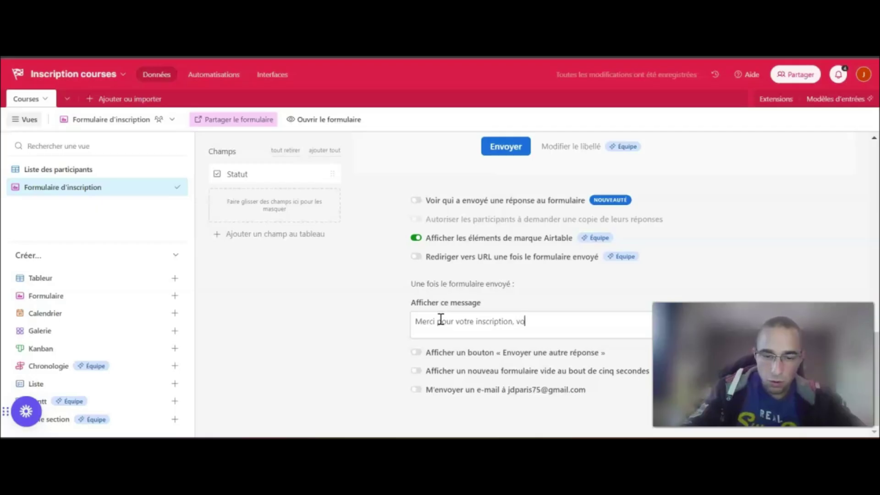
text(ir prochainement un e)
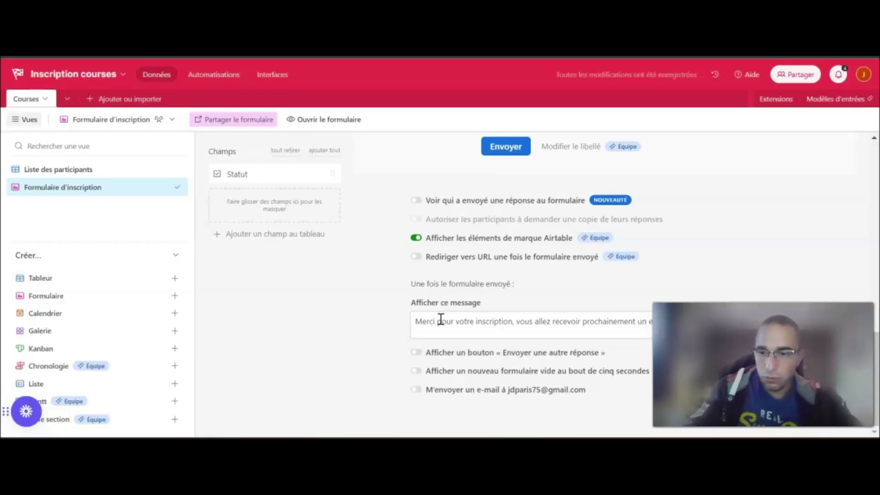
key(Return)
text(Pensez à vérifier vos Spams !)
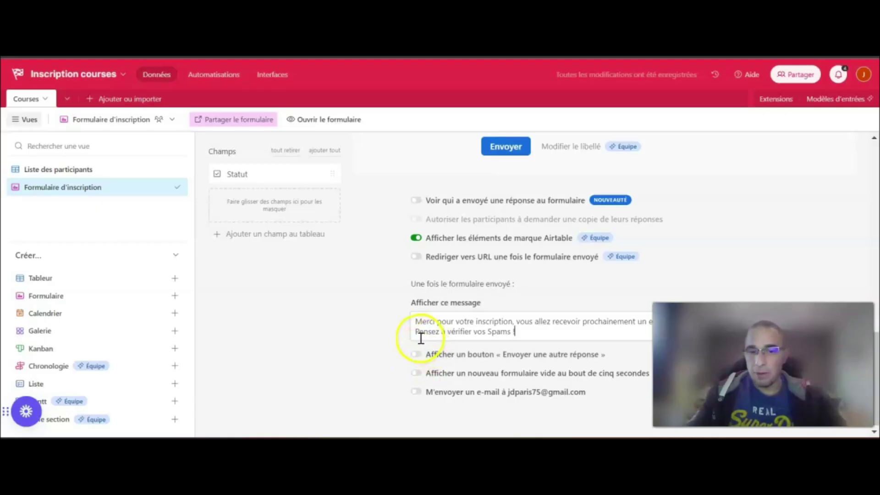
Enable the send-another-response button and the blank form reset after five seconds
click(425, 362)
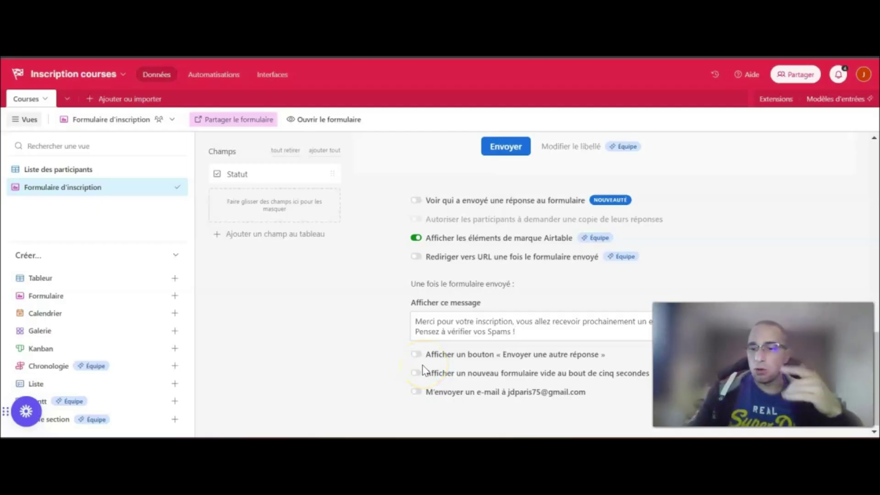
click(418, 362)
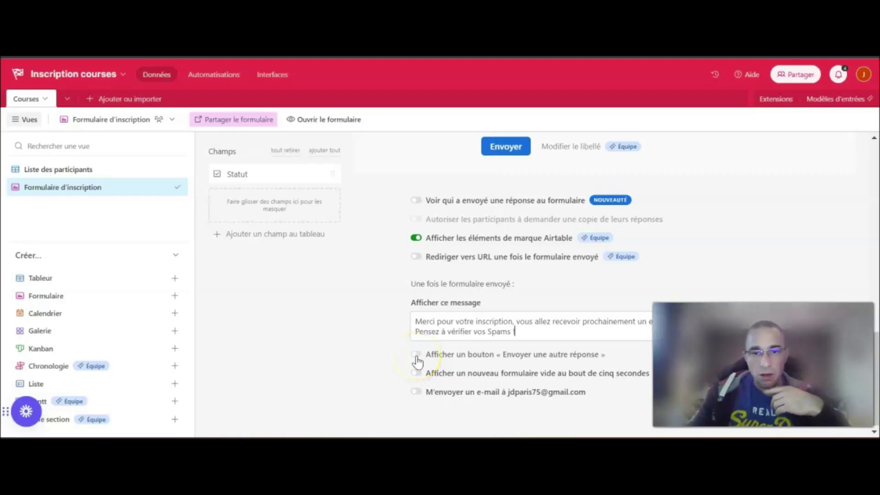
click(417, 357)
click(418, 374)
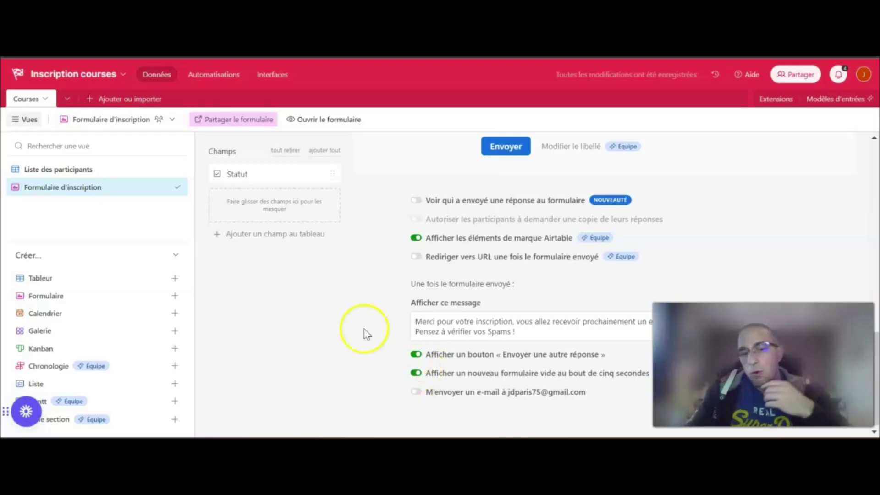
scroll(356, 295, up, 8)
scroll(356, 294, down, 10)
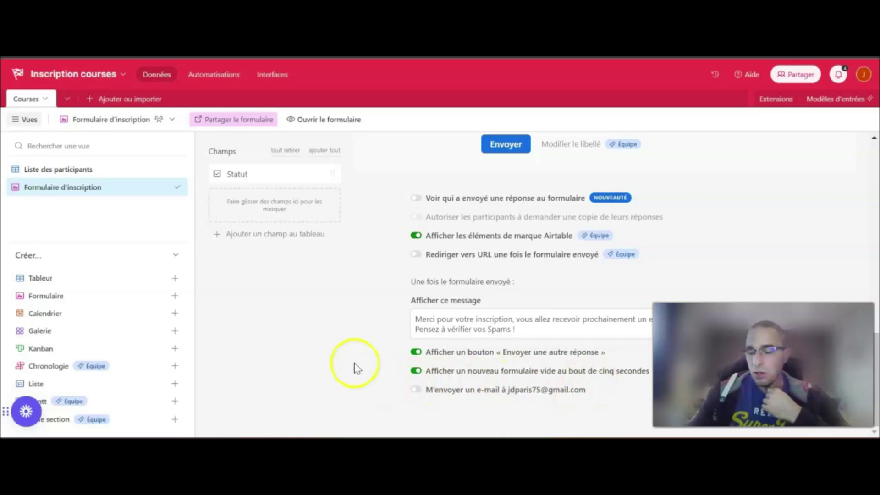
scroll(504, 279, up, 10)
scroll(504, 280, up, 2)
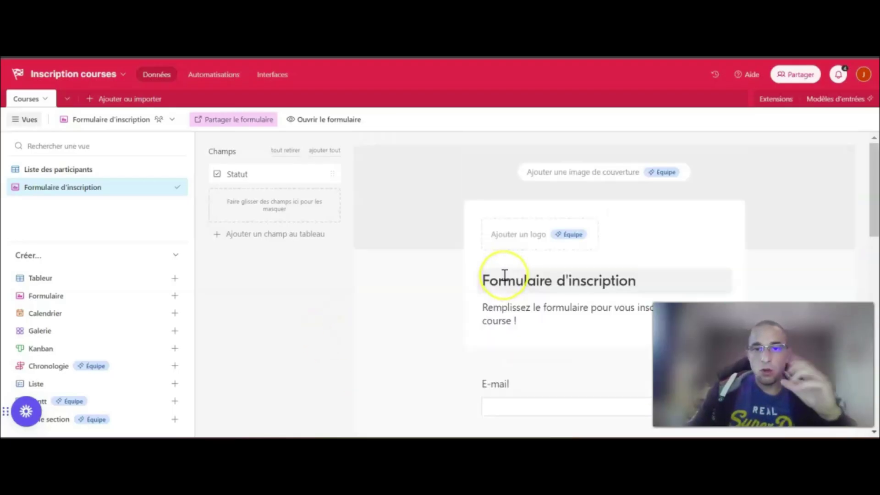
On the live form, enter a test e-mail, Nom TEST and choose the 20 Km course
click(327, 121)
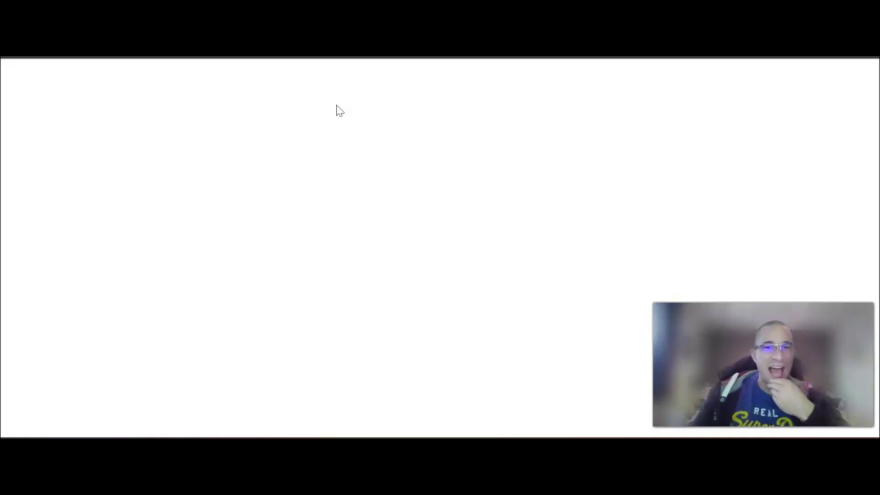
click(322, 186)
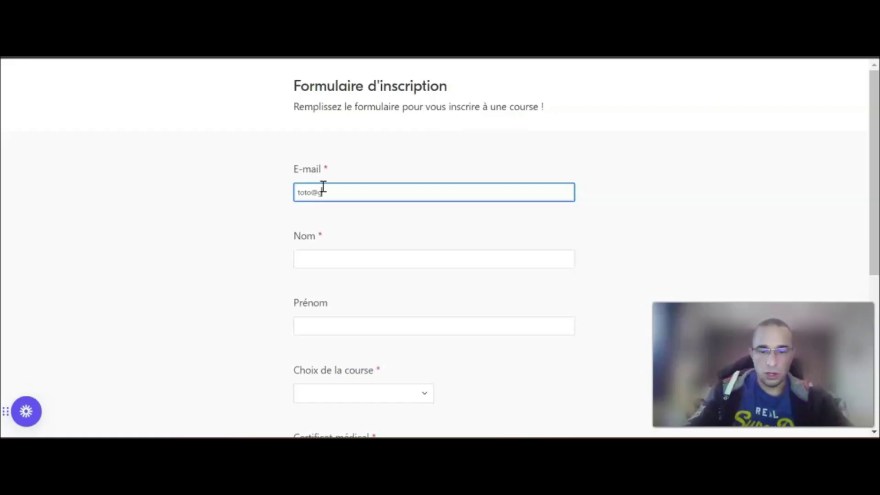
key(Tab)
text(TEST)
key(Tab)
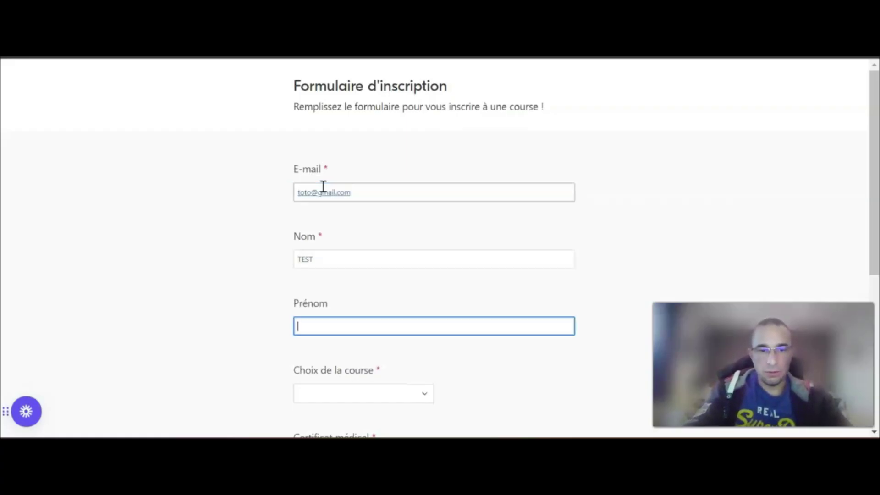
key(Tab)
scroll(316, 185, down, 5)
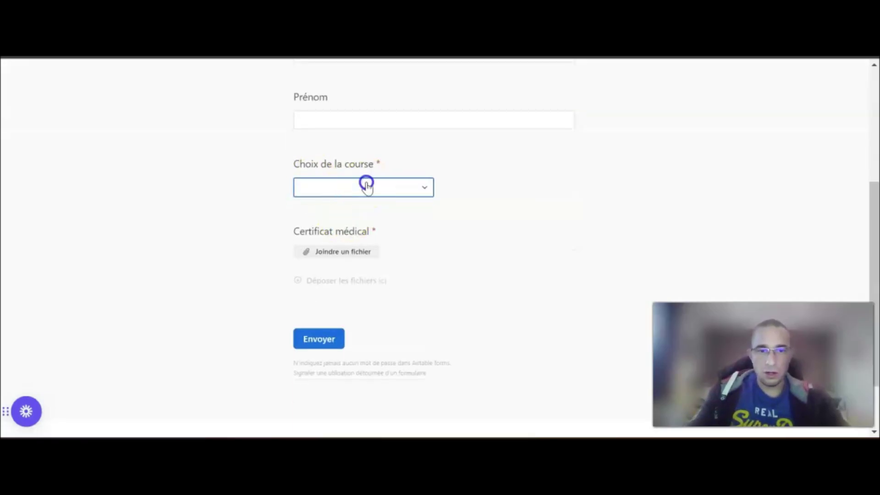
click(366, 184)
click(337, 239)
Attach sample certif.pdf from Documents, submit the registration and return to the base
click(340, 253)
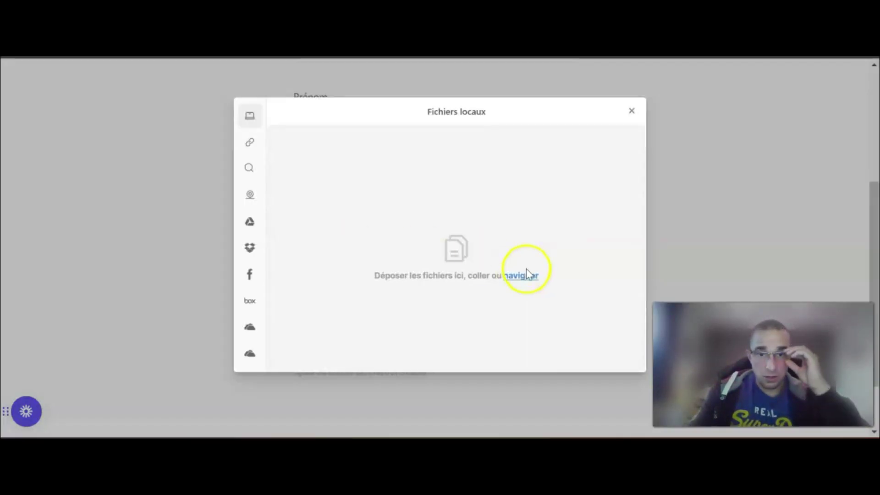
click(527, 276)
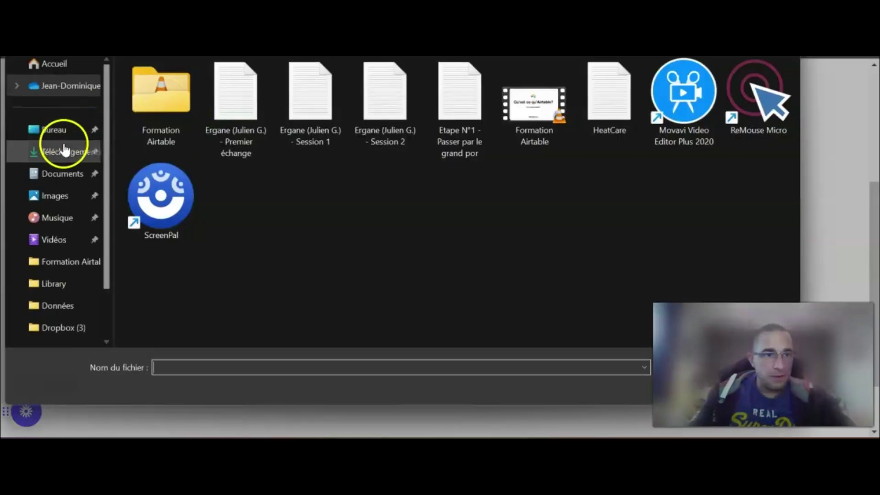
click(64, 174)
double_click(173, 170)
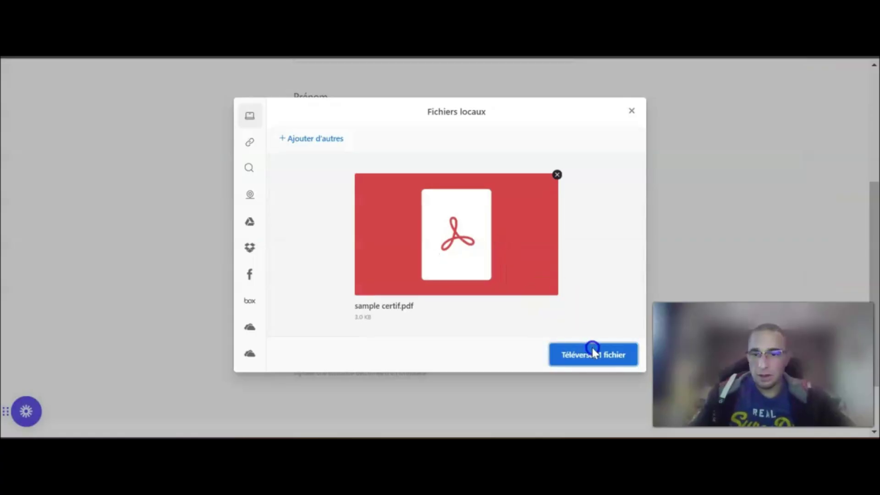
click(594, 353)
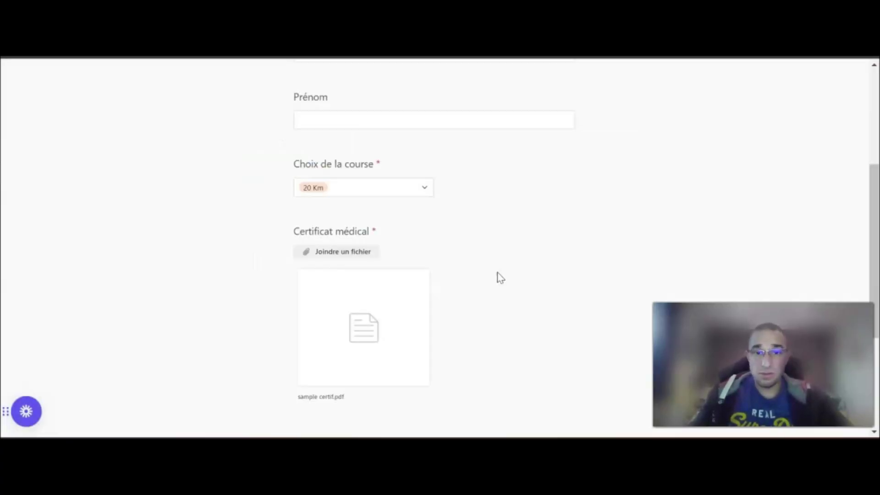
scroll(458, 275, down, 4)
click(318, 263)
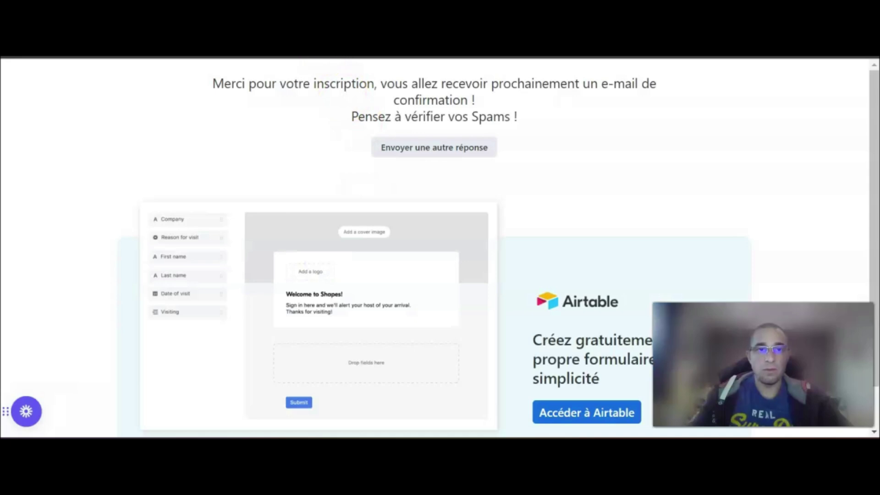
click(171, 57)
Delete the three old records from the Liste des participants table
click(65, 169)
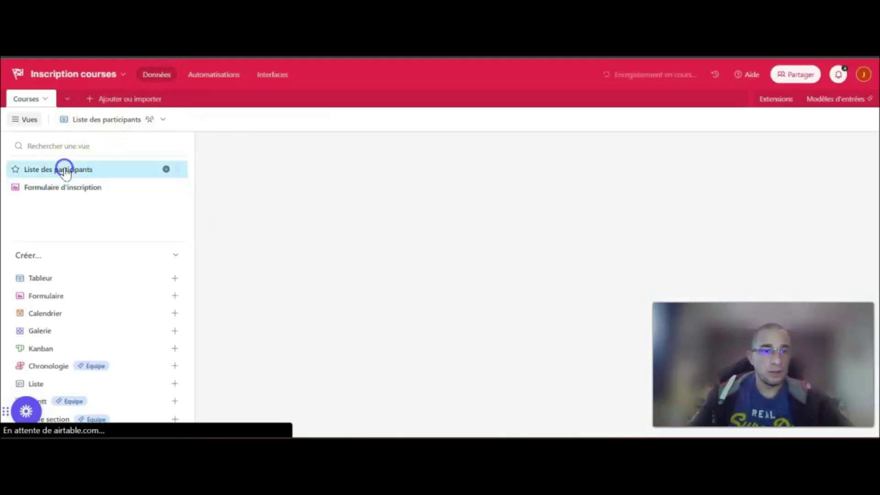
click(204, 157)
click(204, 175)
click(204, 193)
right_click(204, 192)
click(266, 232)
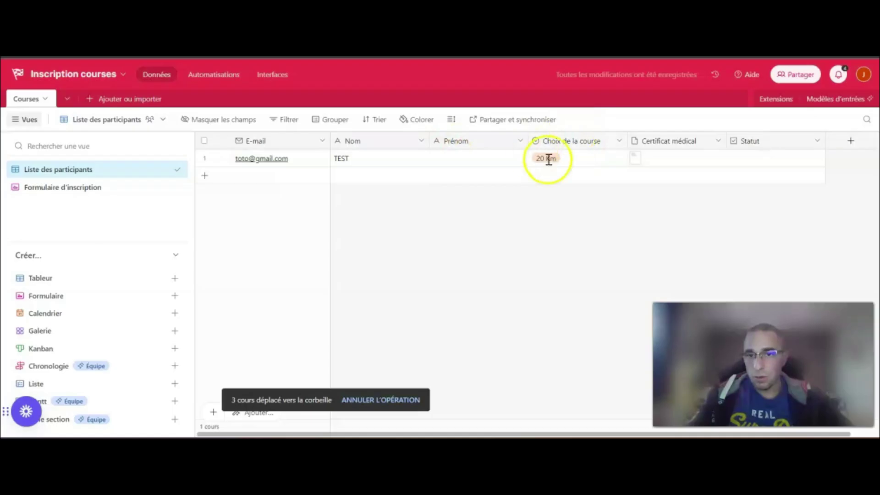
Preview the test record's certificate PDF, then delete the test record
click(636, 162)
click(636, 163)
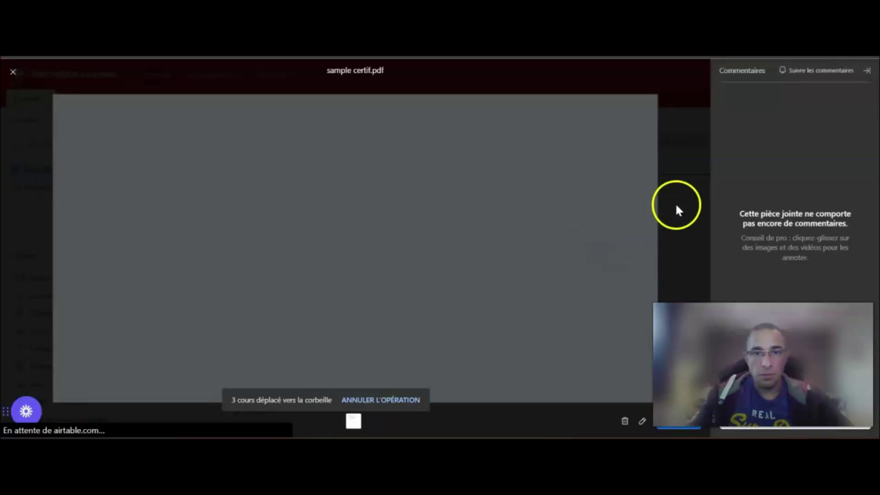
click(685, 193)
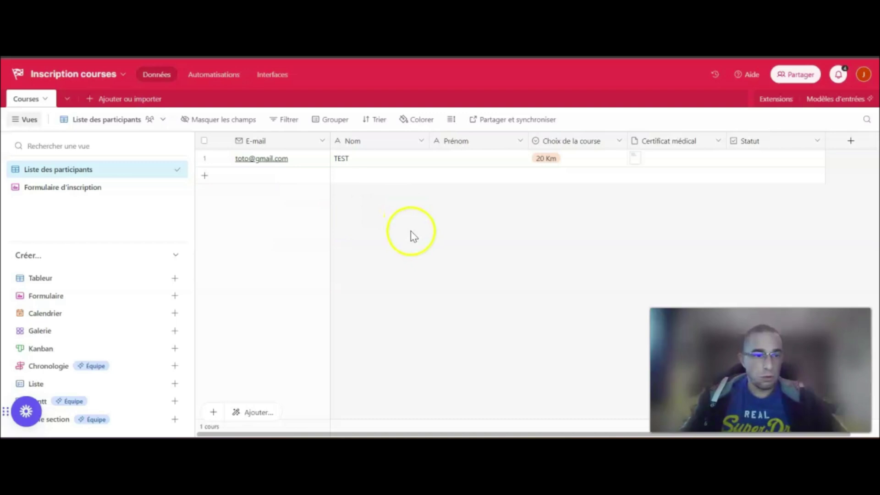
right_click(204, 157)
click(271, 352)
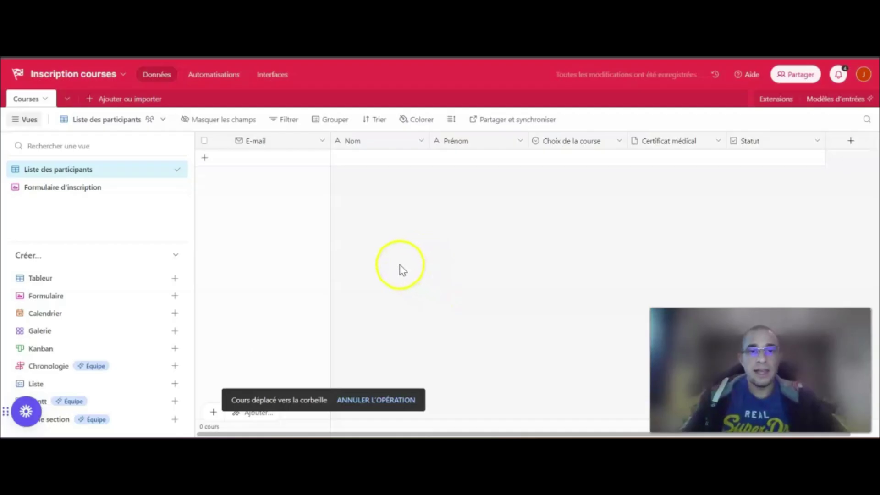
Create Automation 1 with the 'Quand un formulaire est envoyé' trigger
click(204, 79)
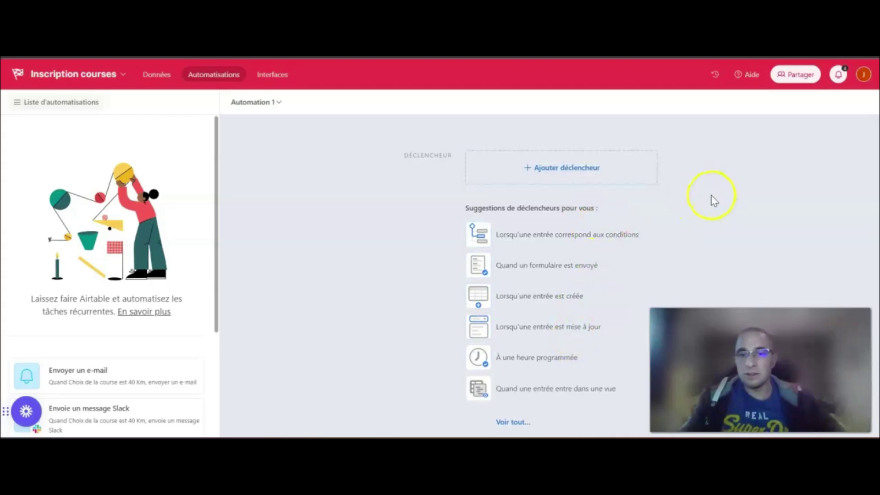
click(535, 169)
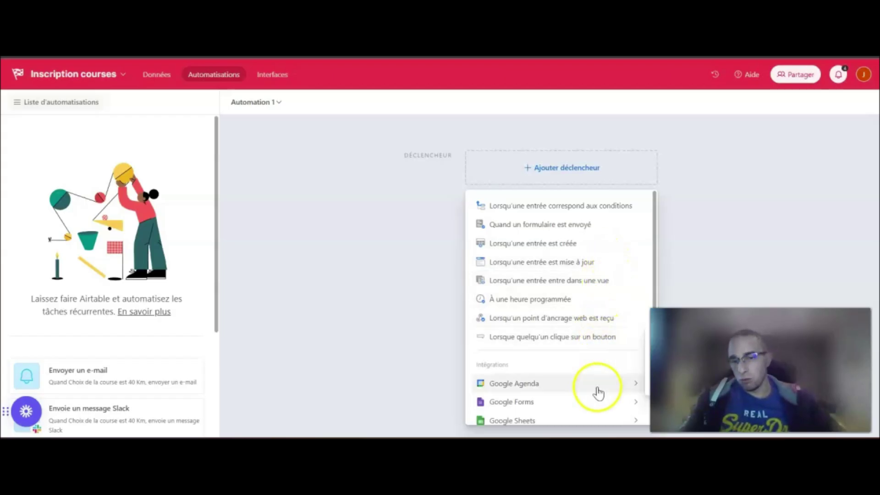
scroll(599, 395, down, 3)
scroll(595, 393, up, 3)
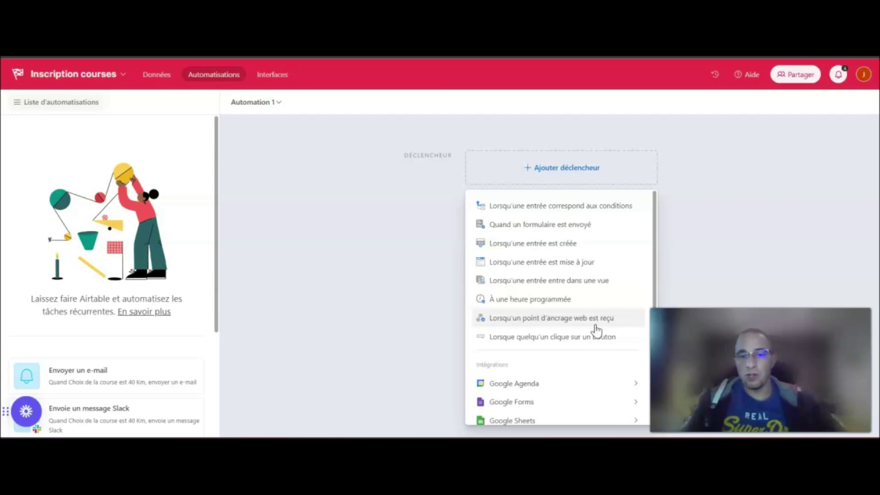
click(608, 228)
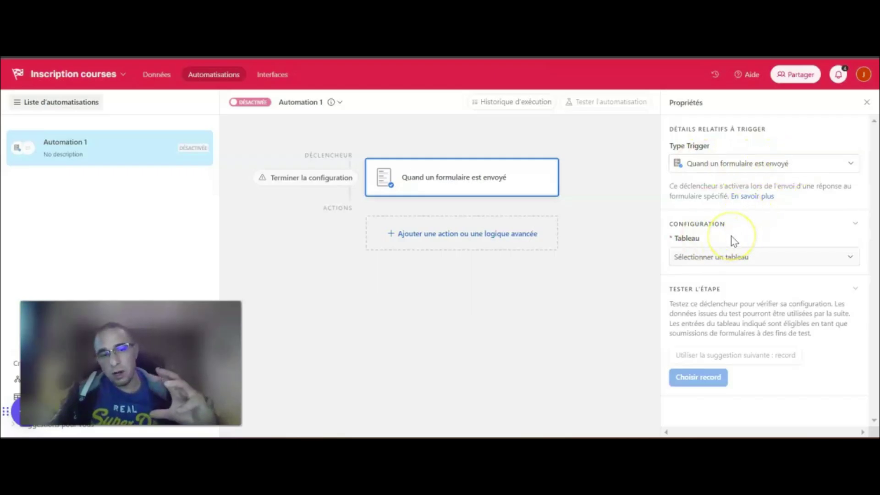
Set the trigger's table to Courses and its form to Formulaire d'inscription
click(733, 259)
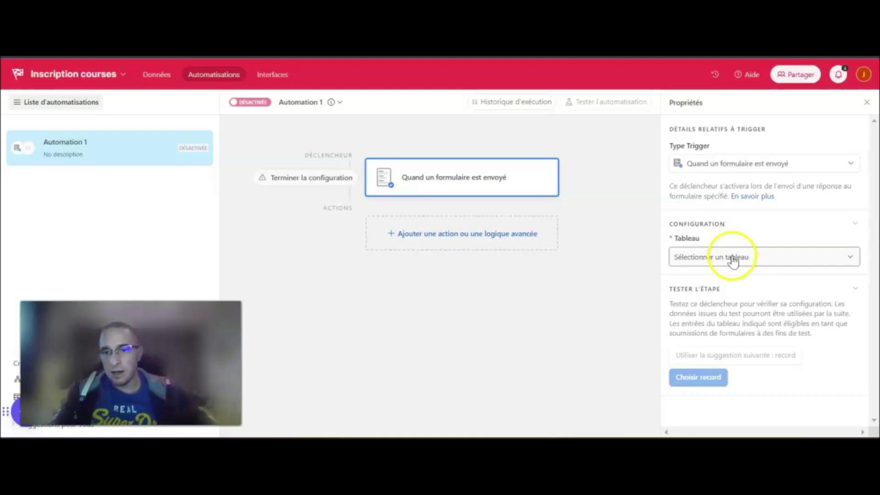
click(703, 254)
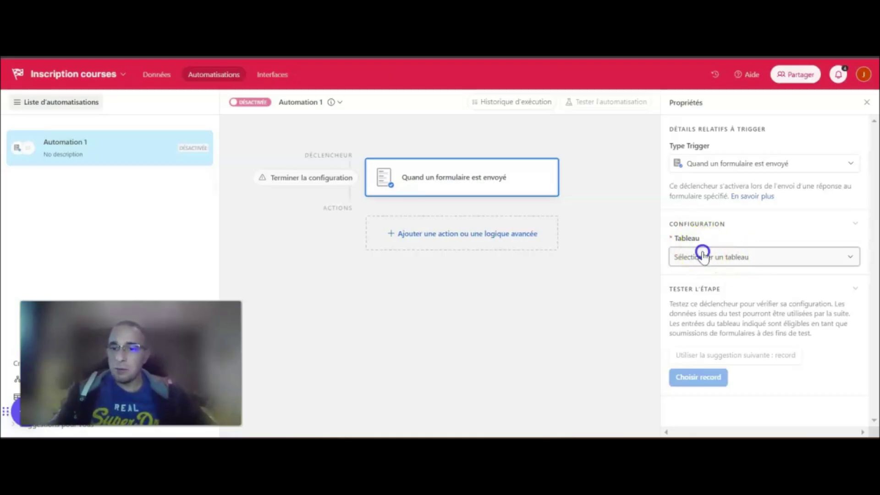
click(697, 296)
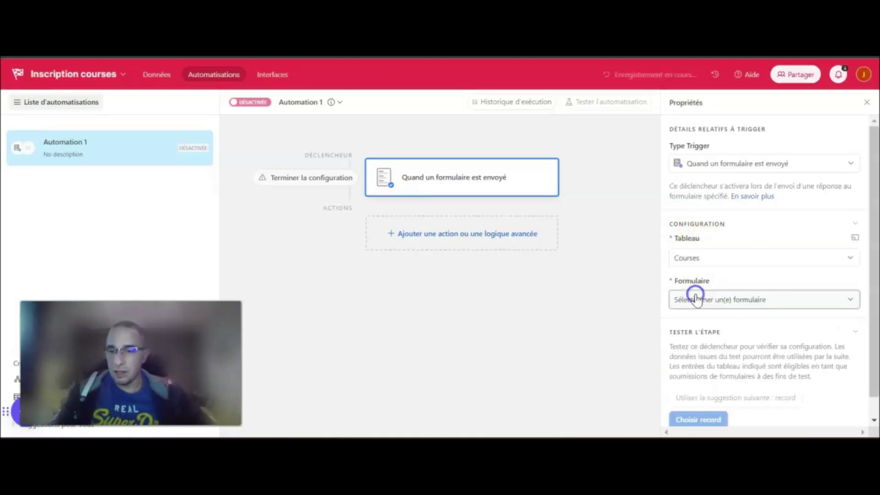
click(724, 301)
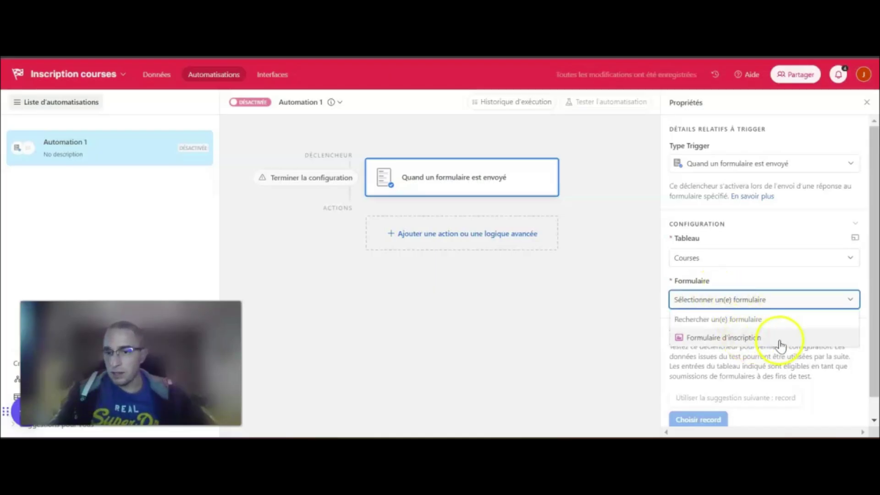
click(761, 338)
Check the Courses data, then try choosing a test record and close the empty picker
click(170, 75)
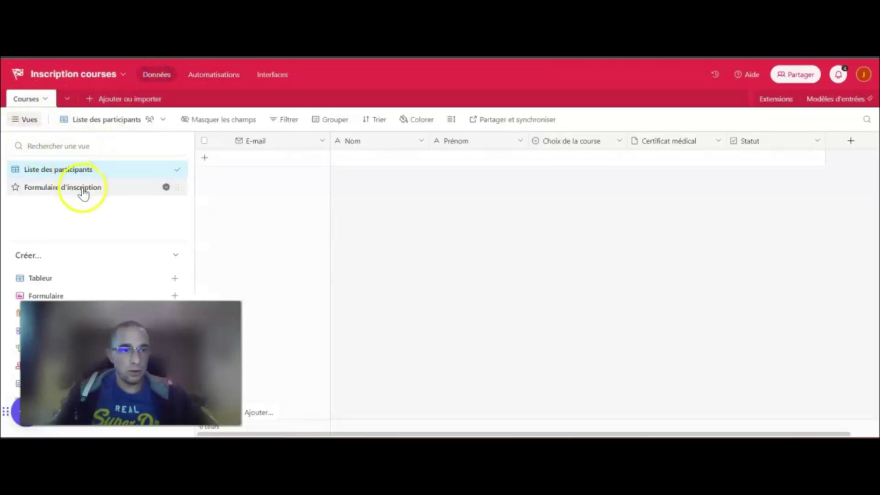
click(233, 79)
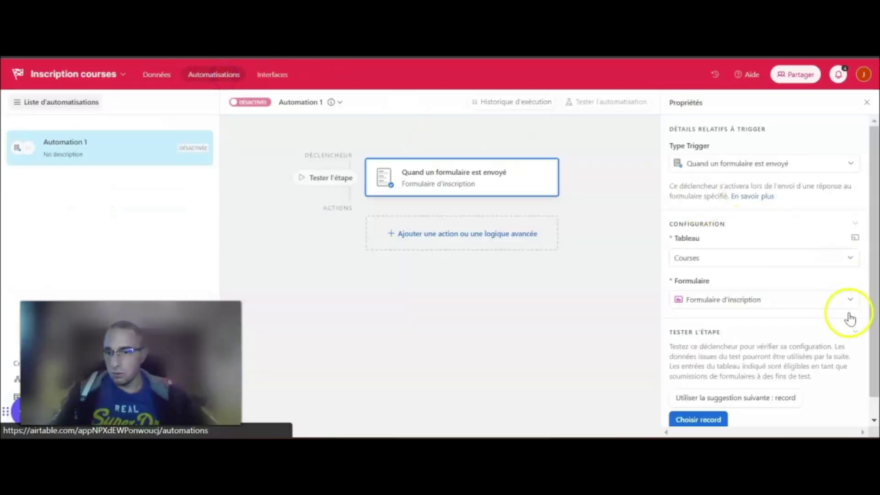
scroll(821, 305, down, 1)
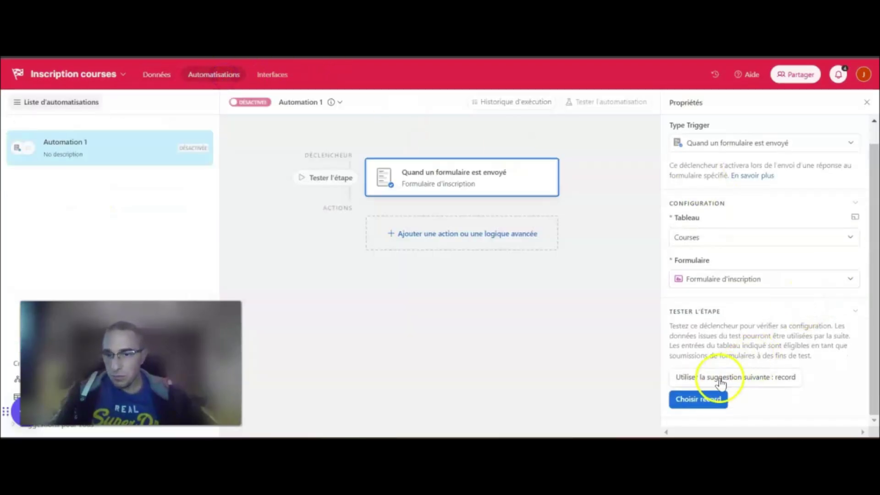
click(701, 401)
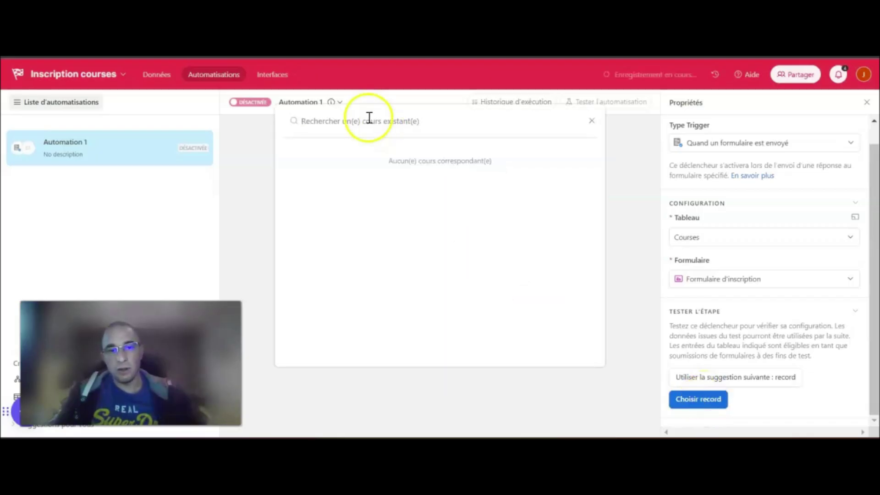
click(592, 123)
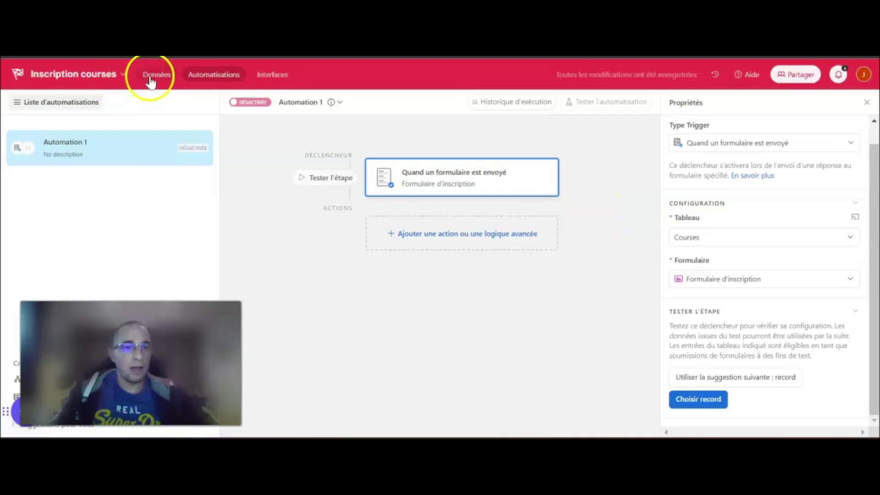
Open the live Formulaire d'inscription form and fill in the E-mail and Nom fields
click(154, 76)
click(84, 187)
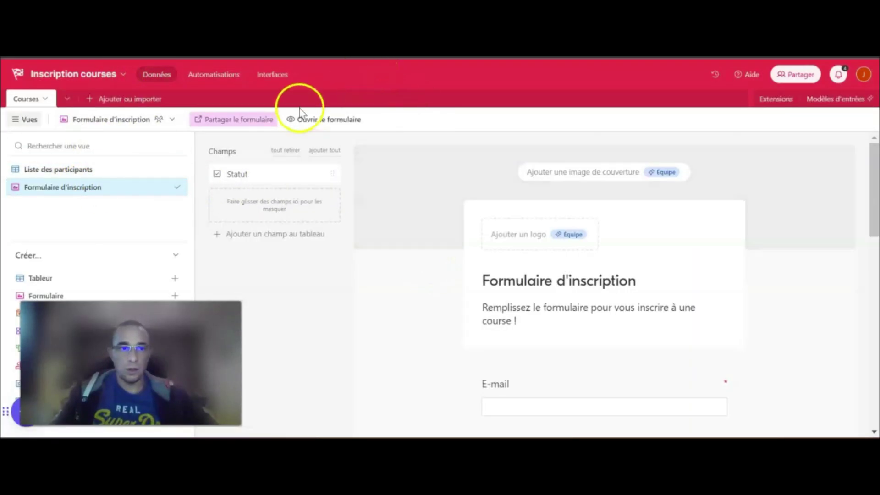
click(331, 120)
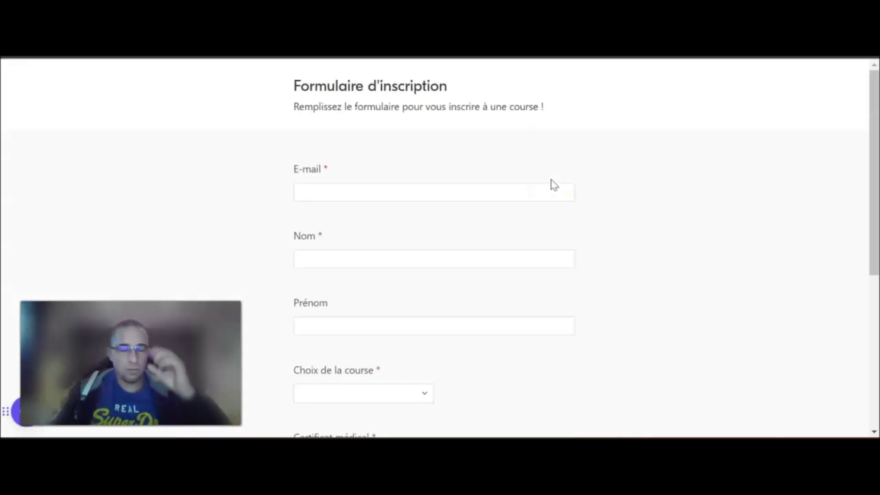
click(365, 186)
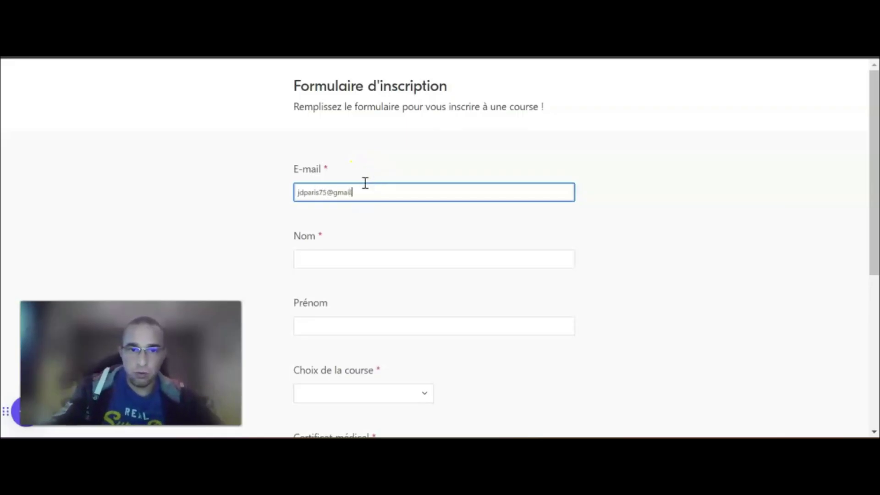
key(Tab)
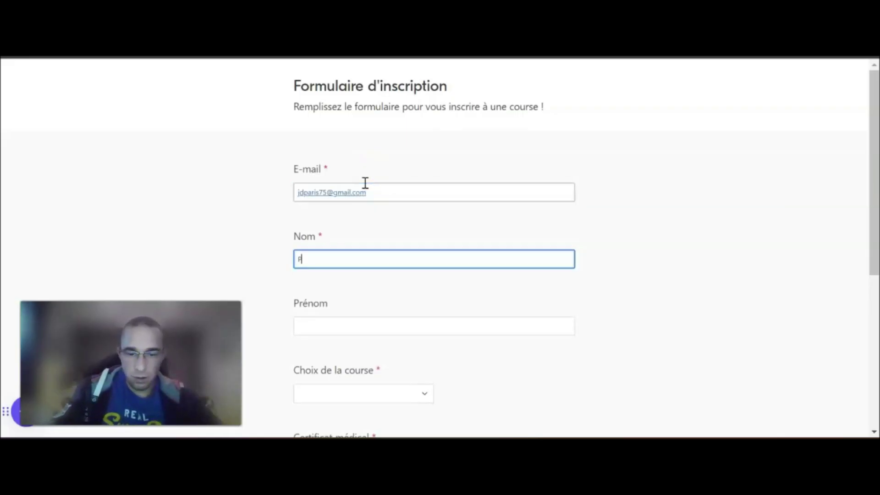
key(Tab)
key(Tab)
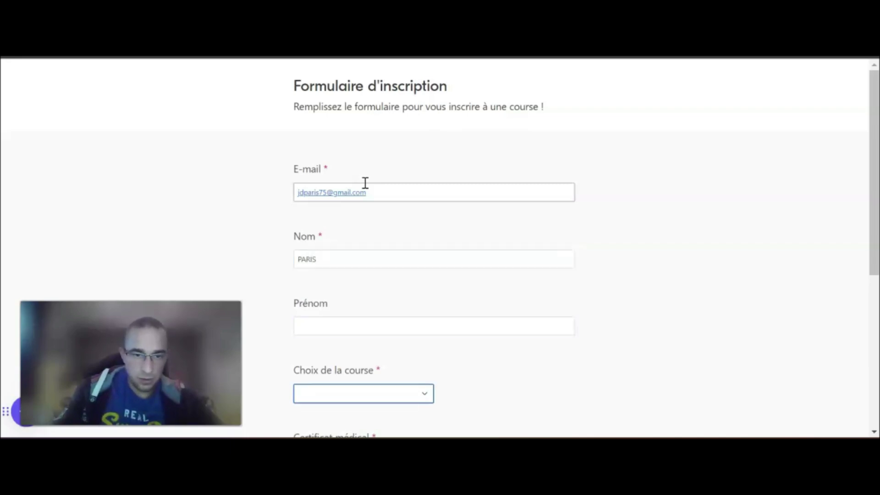
scroll(365, 201, down, 3)
Choose the 20 Km course, attach sample certif.pdf, submit, and view the new participant record
click(356, 255)
click(338, 312)
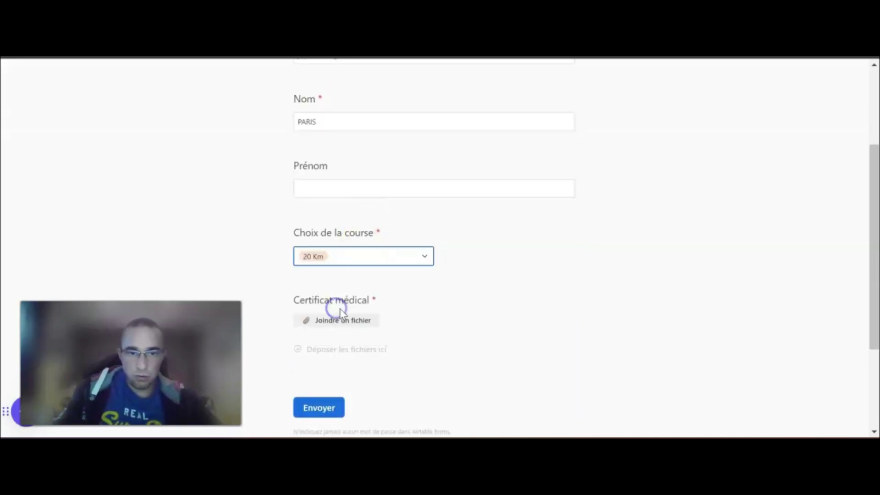
click(359, 321)
click(511, 275)
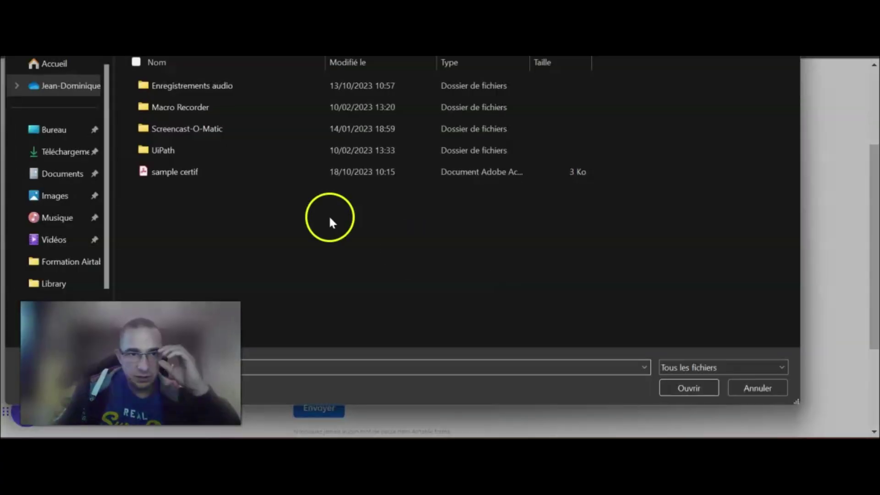
double_click(176, 171)
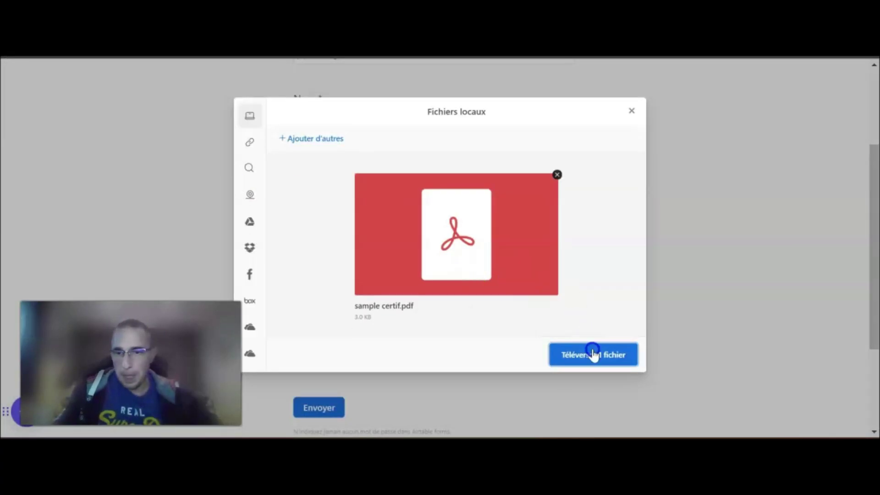
click(593, 354)
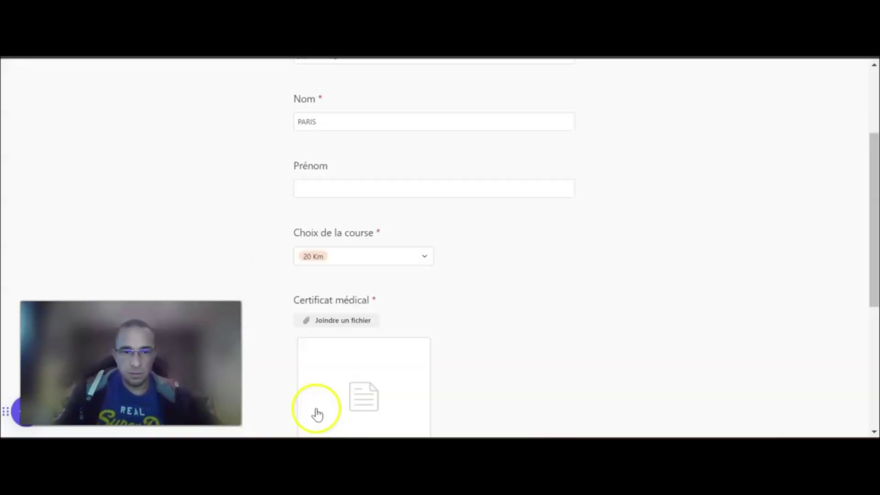
scroll(339, 404, down, 5)
click(319, 319)
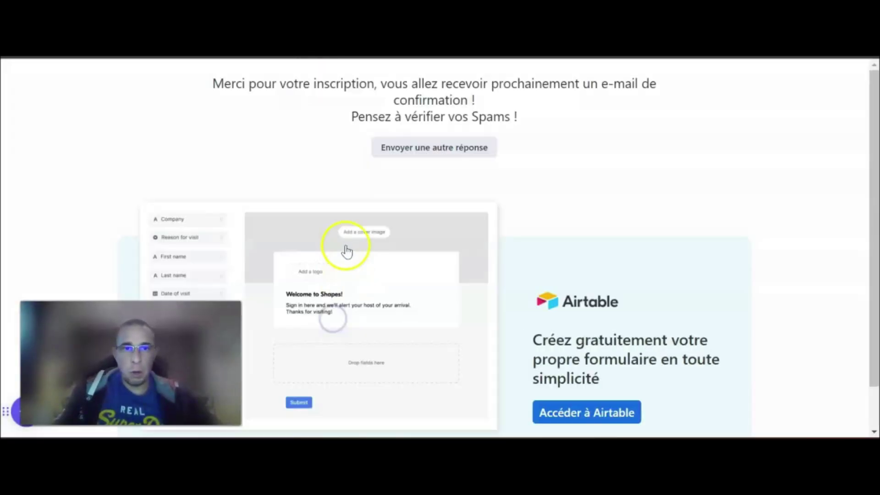
key(ctrl+shift+Tab)
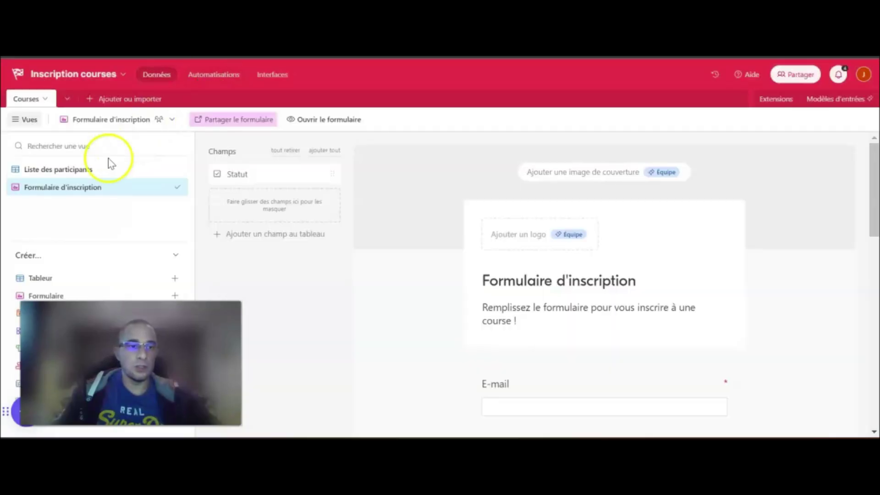
click(80, 170)
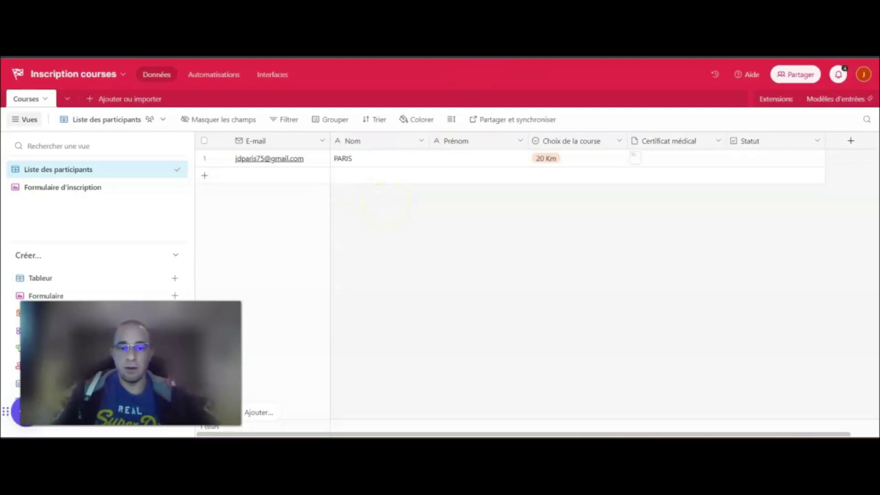
Test the form trigger with the new 20 Km registration record and review the results
key(ctrl+t)
key(ctrl+w)
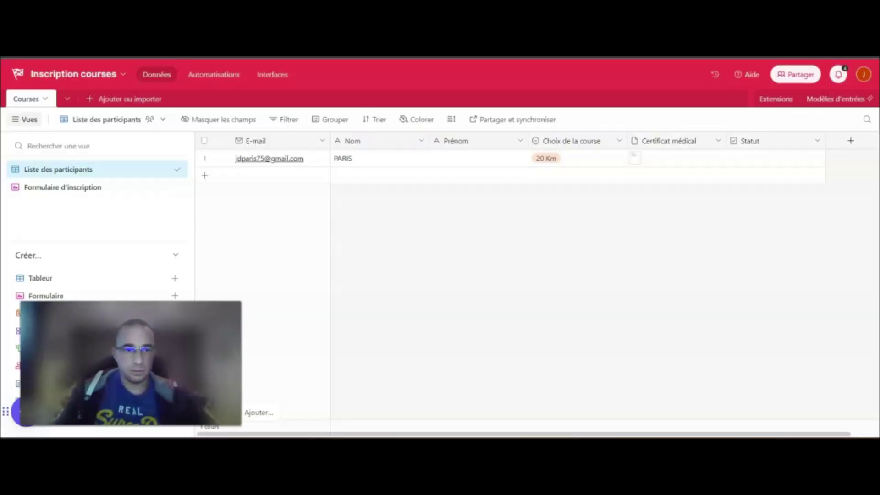
click(223, 75)
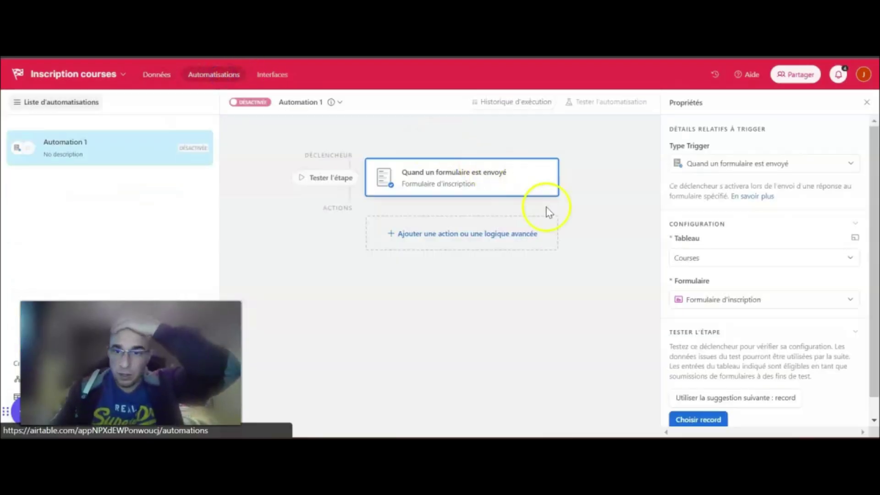
click(704, 424)
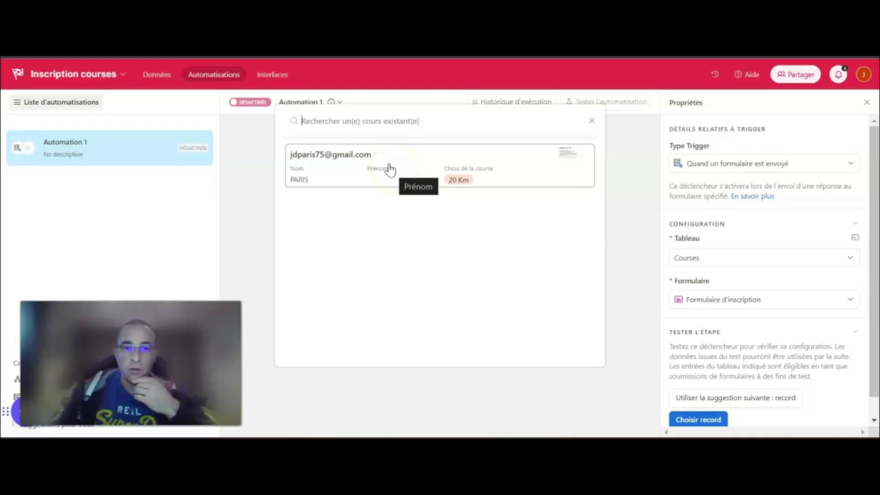
click(405, 163)
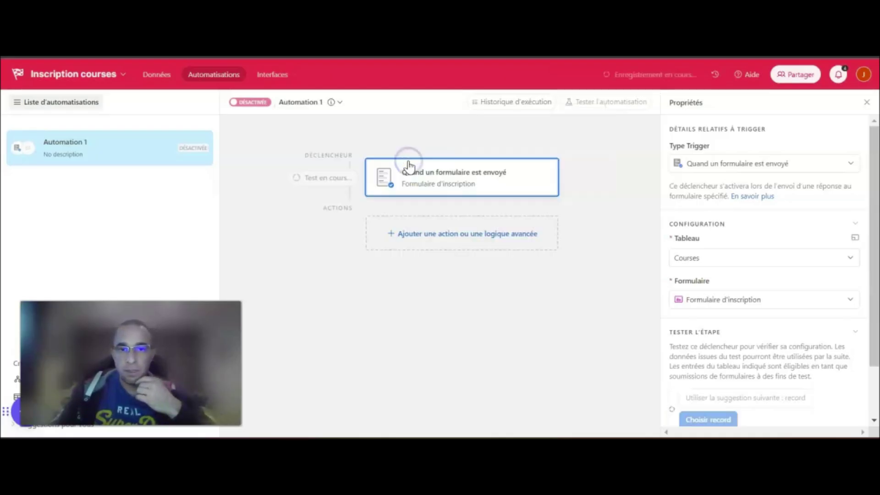
click(301, 183)
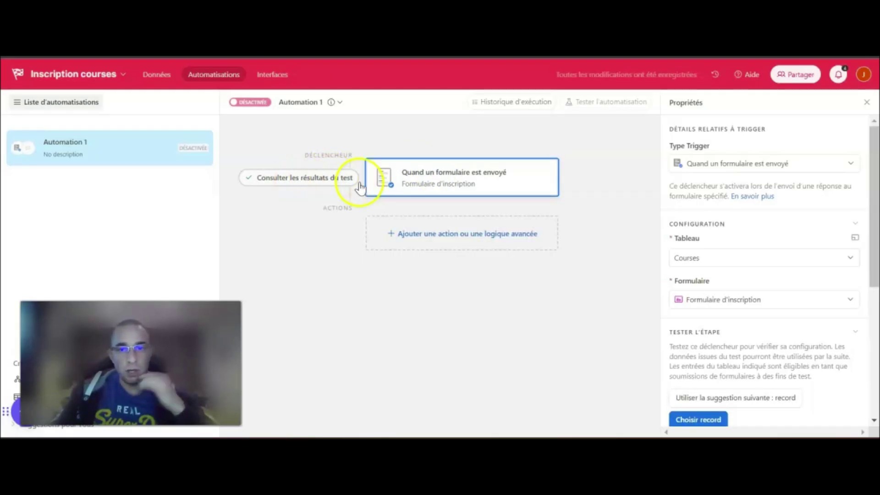
scroll(785, 349, down, 5)
scroll(775, 321, down, 1)
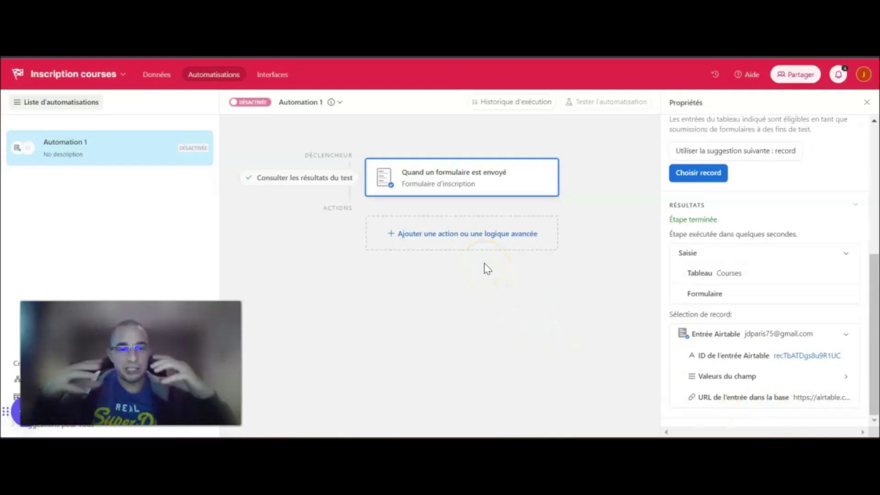
click(477, 28)
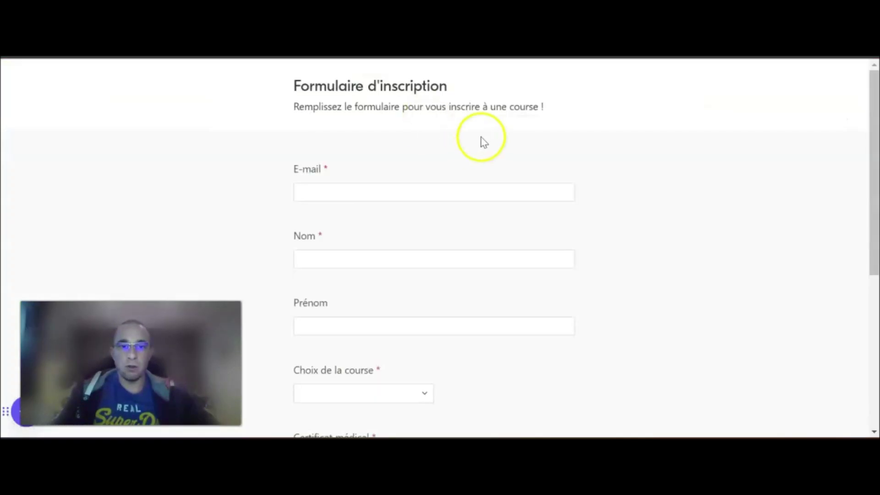
Scroll through the blank registration form, then return to the Automation 1 tab
scroll(522, 225, down, 5)
scroll(522, 229, up, 3)
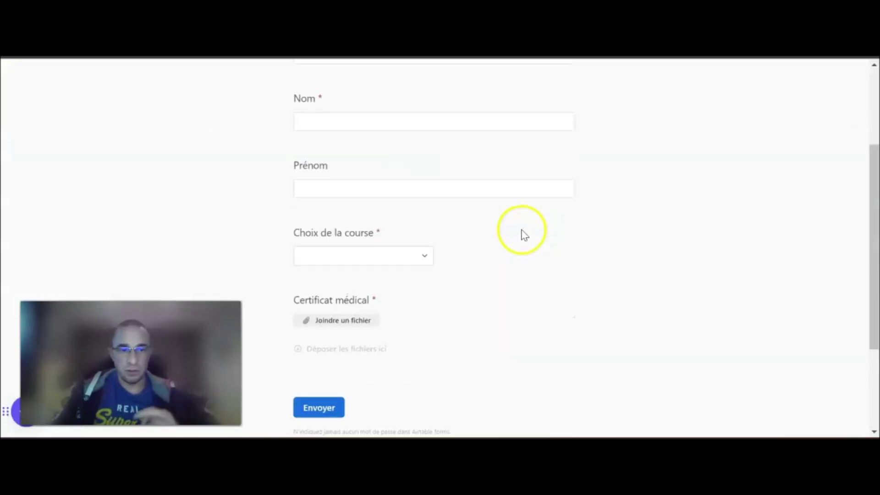
scroll(522, 232, down, 2)
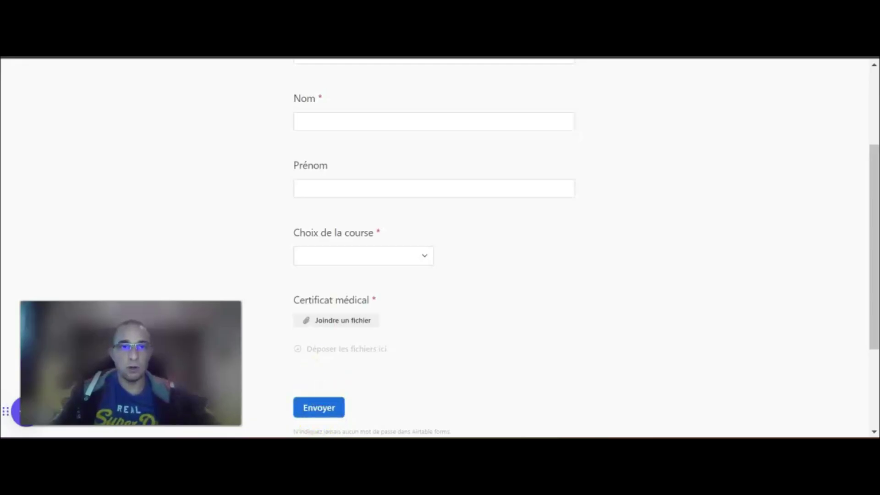
click(366, 27)
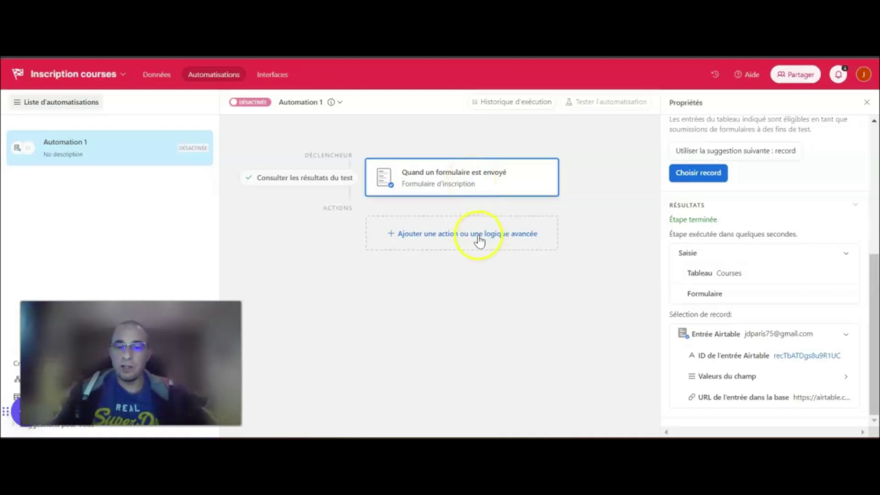
Add a send-email action after the form-submission trigger
click(390, 237)
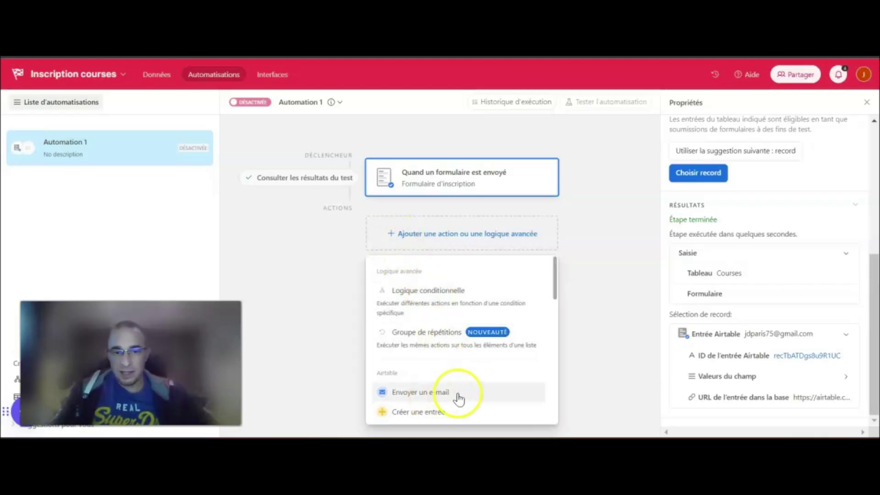
scroll(459, 399, down, 2)
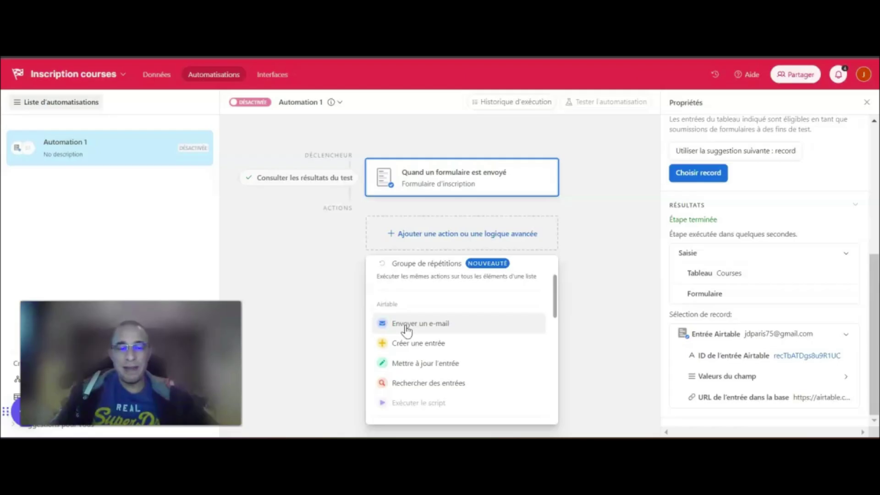
click(406, 328)
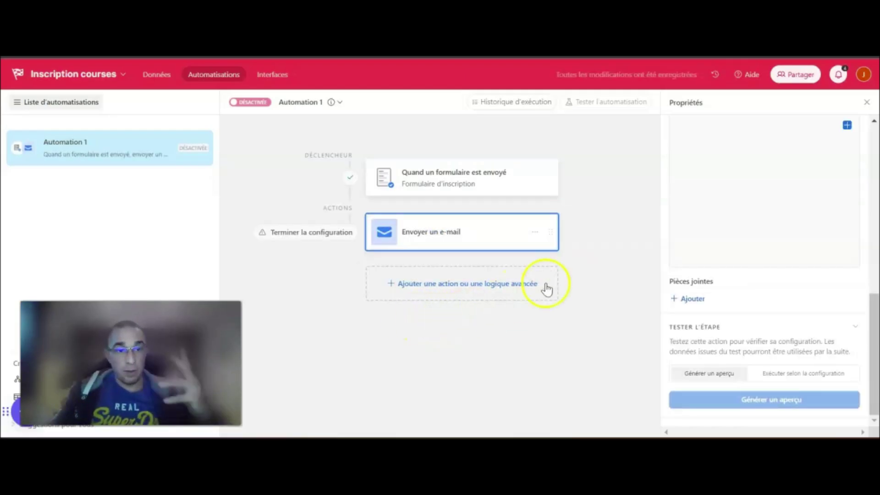
scroll(783, 312, up, 3)
scroll(783, 312, up, 5)
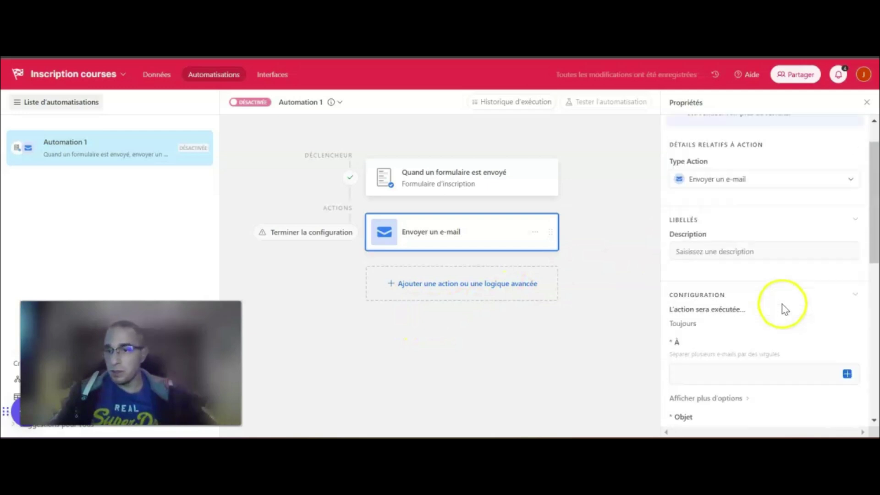
scroll(786, 268, down, 2)
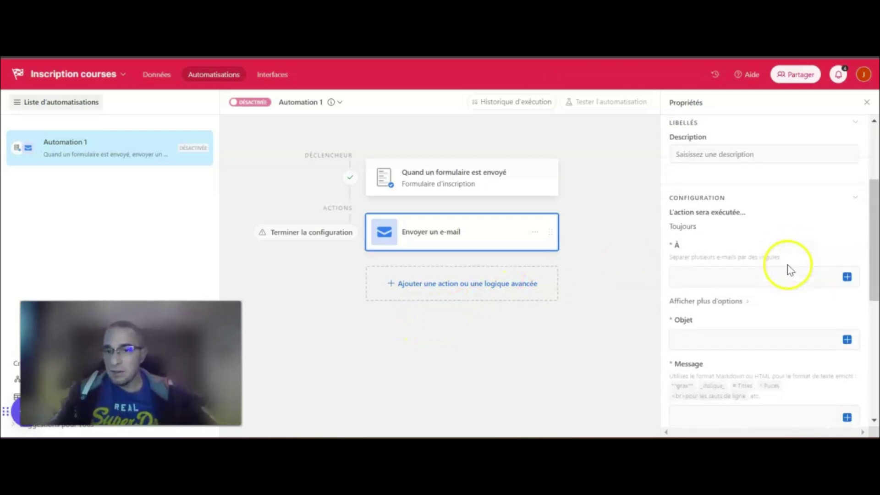
scroll(706, 215, down, 2)
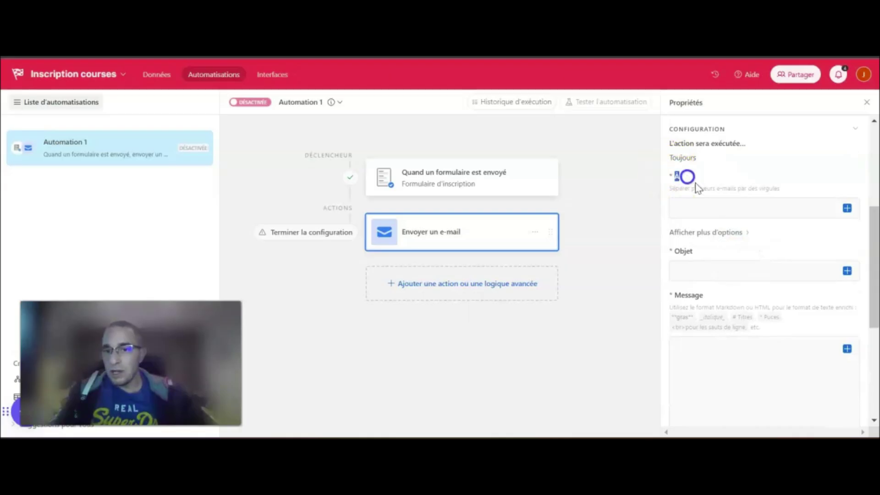
Address the e-mail to the E-mail field and enter the subject 'Confirmation de votre inscription !'
click(847, 209)
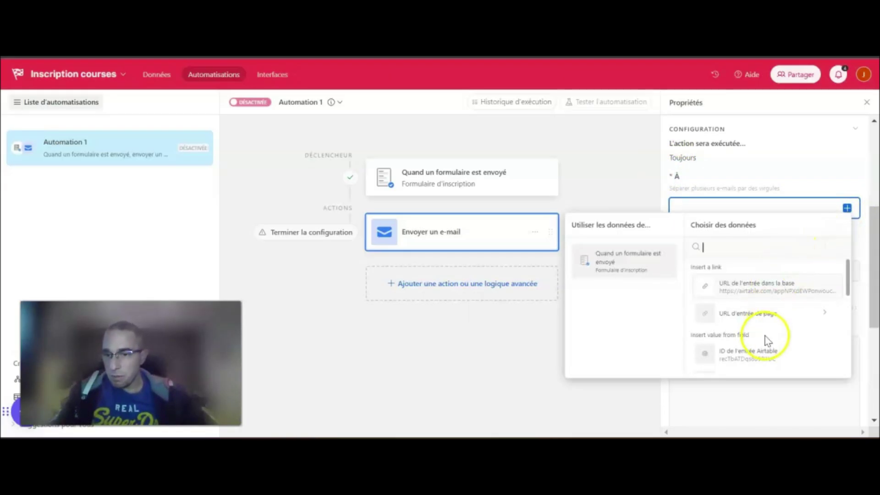
scroll(768, 340, down, 2)
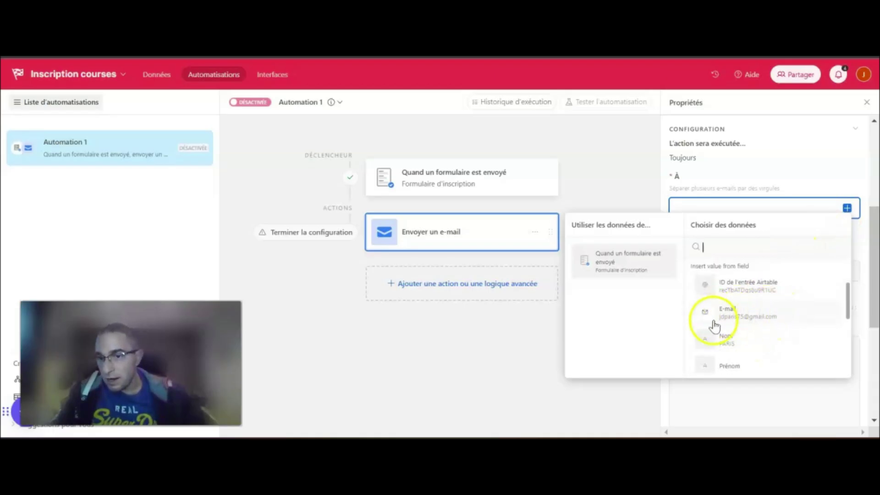
click(743, 310)
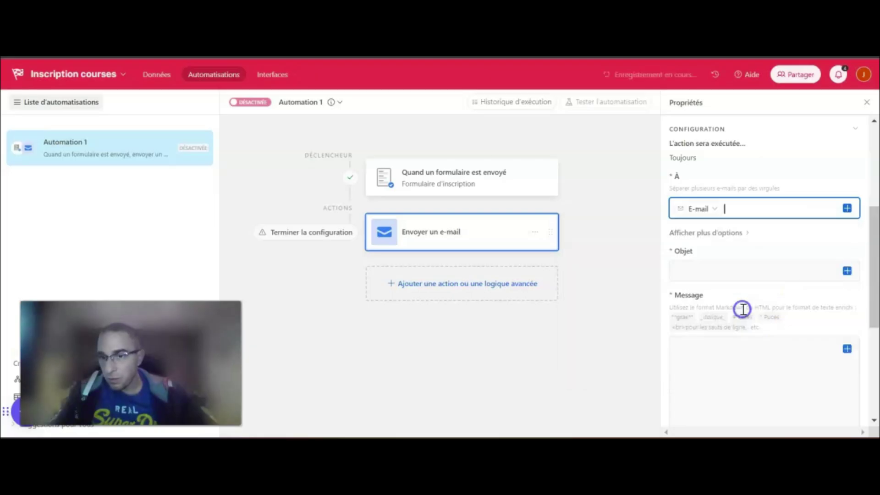
click(682, 175)
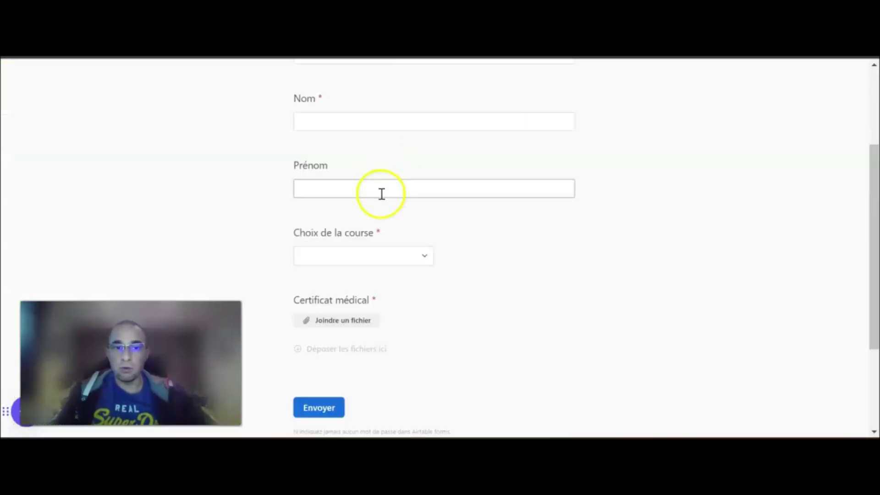
scroll(381, 194, up, 5)
click(316, 197)
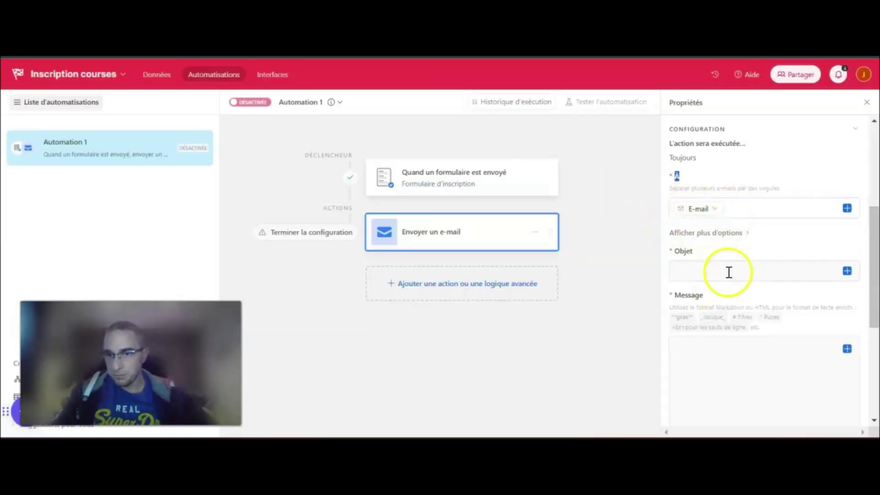
scroll(715, 247, down, 2)
click(703, 204)
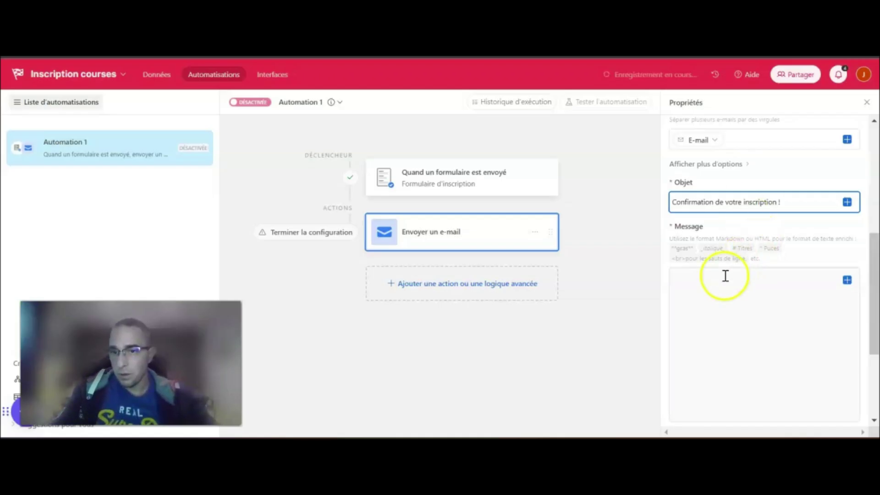
Start the message with 'Bonjour' followed by the inserted Nom field
click(715, 289)
text(Bonjour)
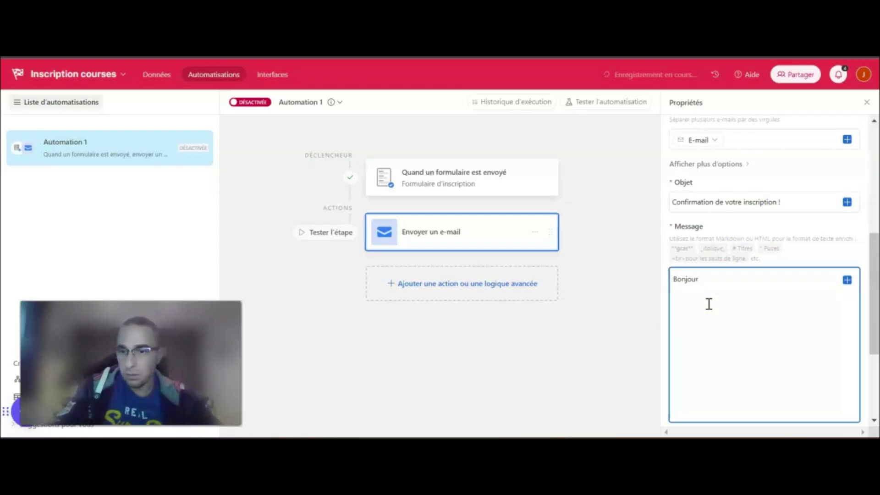
click(848, 280)
scroll(778, 228, down, 2)
scroll(757, 216, down, 2)
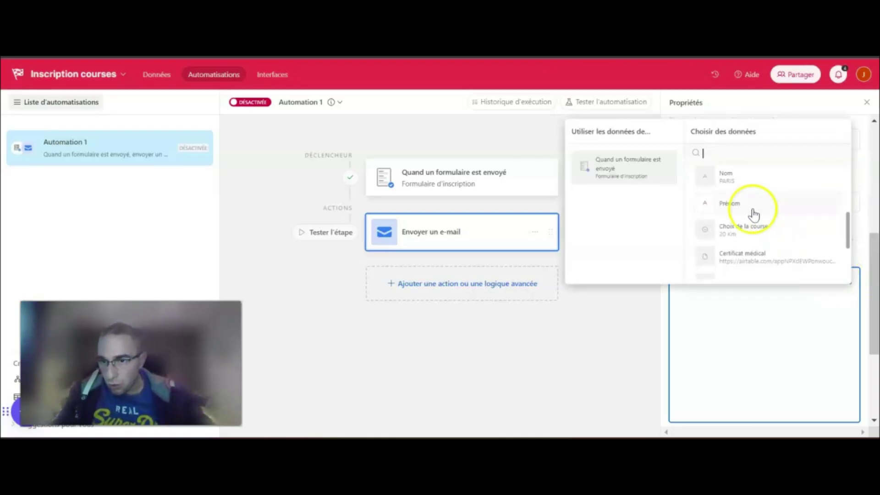
click(728, 183)
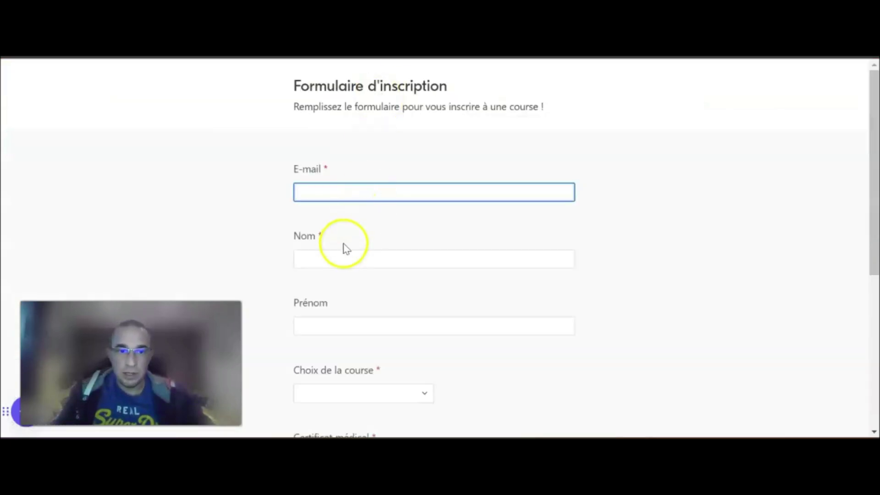
click(326, 258)
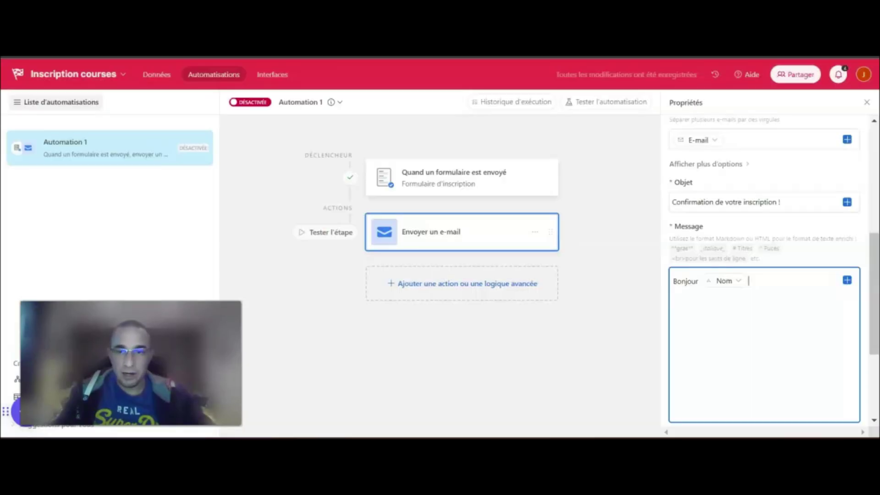
click(756, 278)
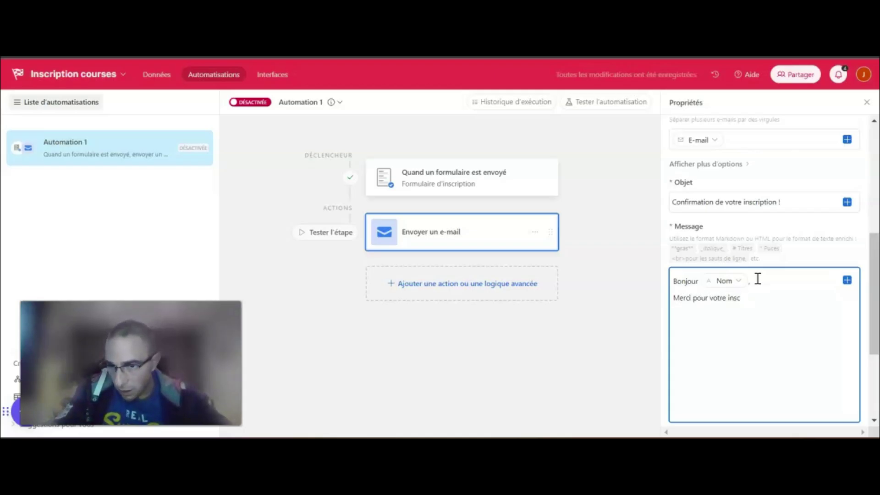
Add the thanks line ending 'à la course de :' with the Choix de la course field
text(iption à la co)
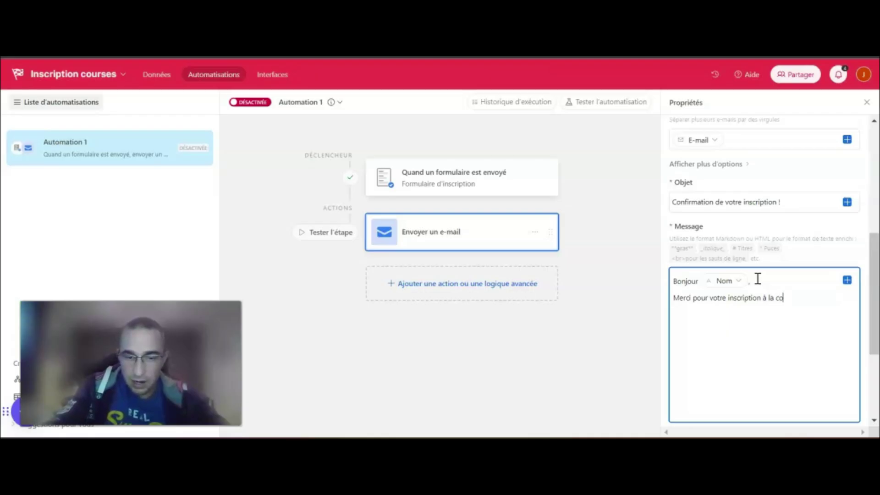
text(urse de :)
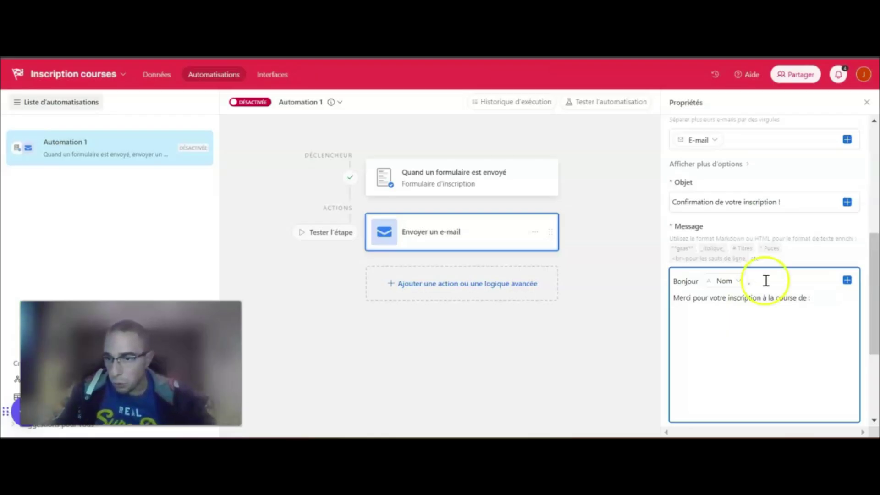
click(847, 280)
scroll(794, 244, down, 5)
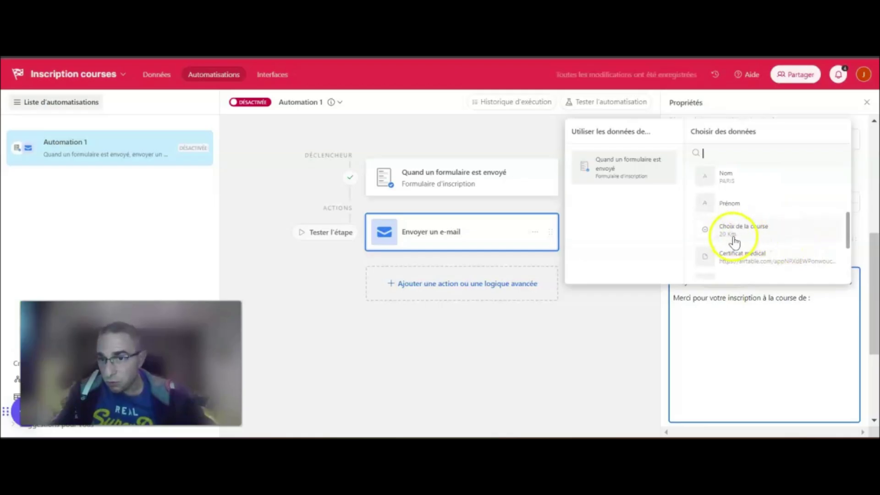
click(741, 232)
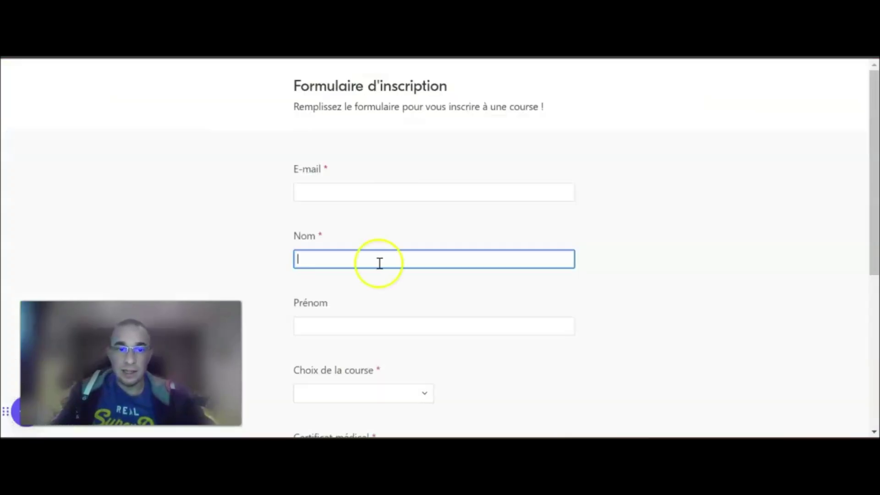
scroll(379, 266, down, 5)
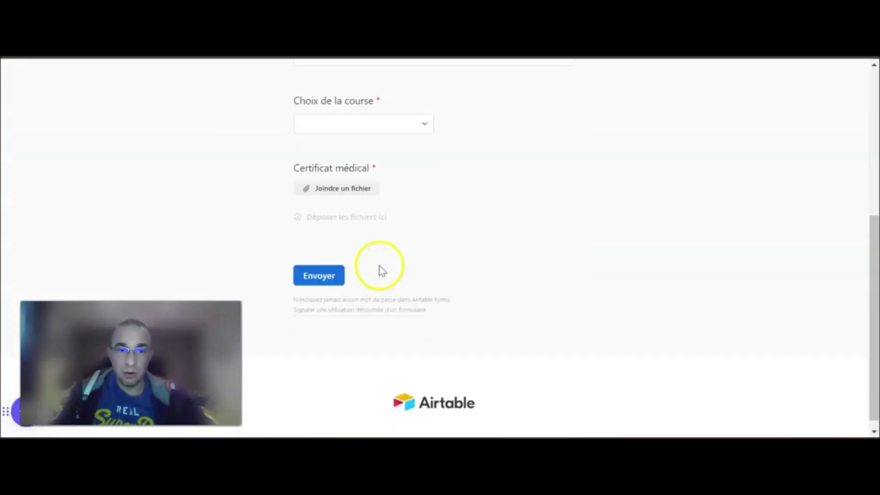
scroll(355, 220, up, 3)
click(343, 257)
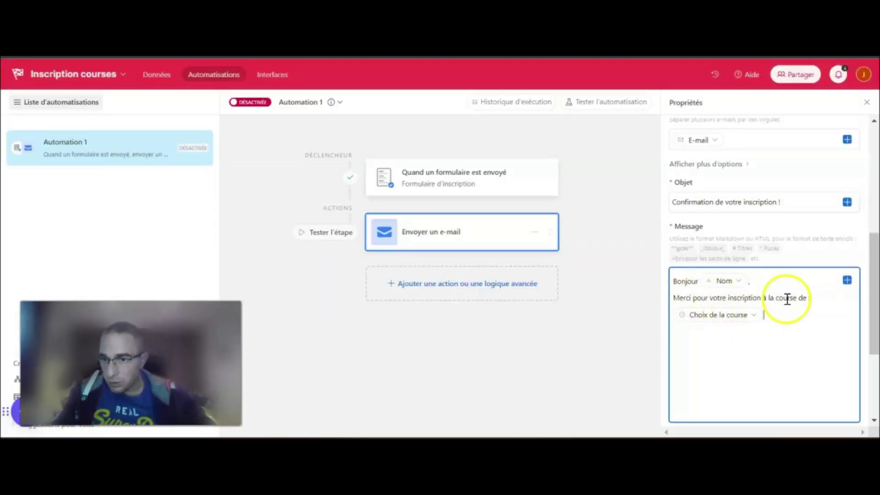
text(.)
Add the closing lines starting 'À très', signed 'L'équipe Marathonton !'
key(Return)
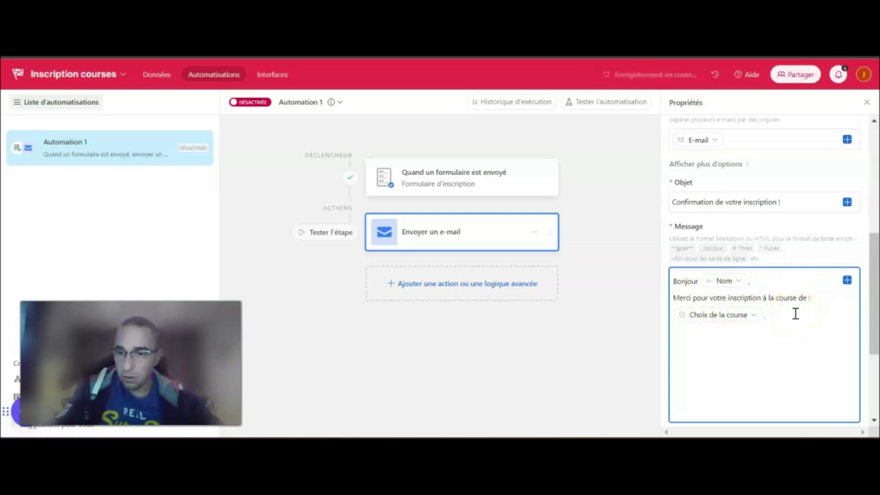
text(À très bientot !)
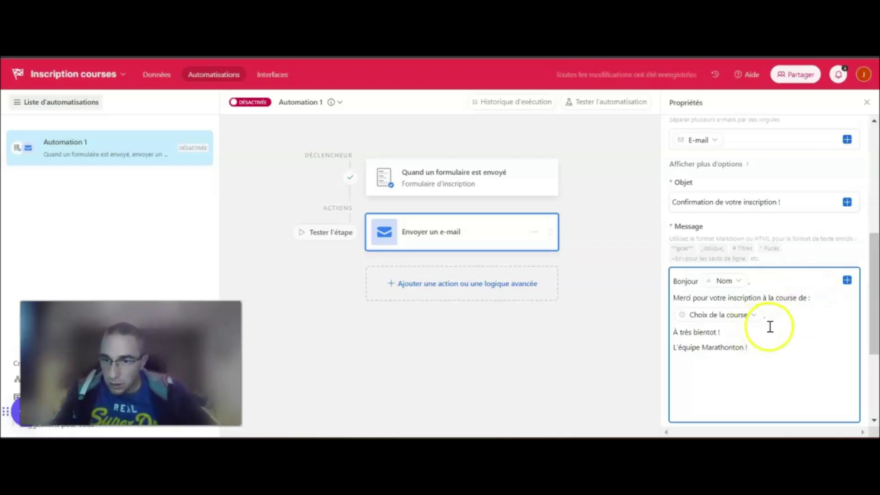
scroll(785, 333, down, 2)
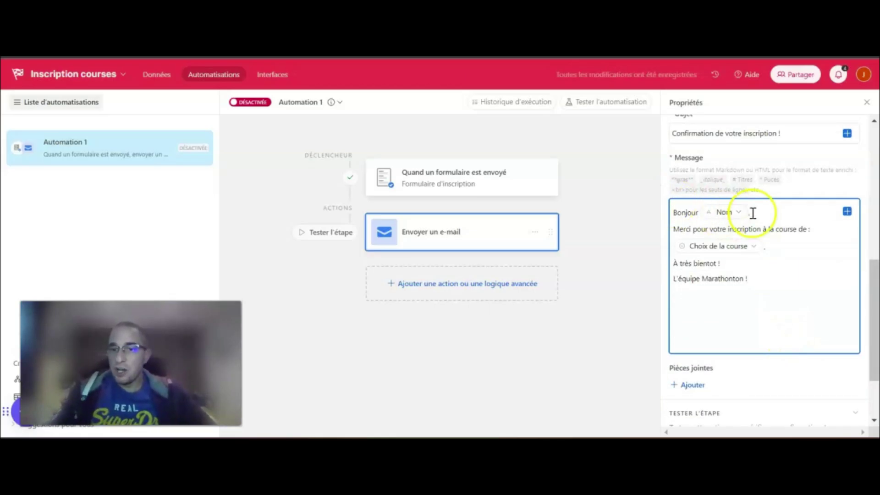
drag(671, 157, 711, 156)
click(722, 158)
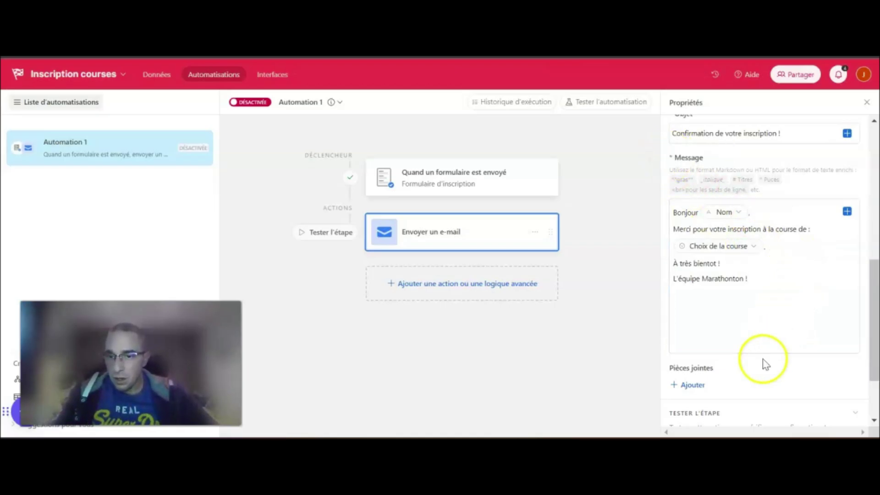
scroll(762, 362, down, 2)
scroll(763, 340, down, 1)
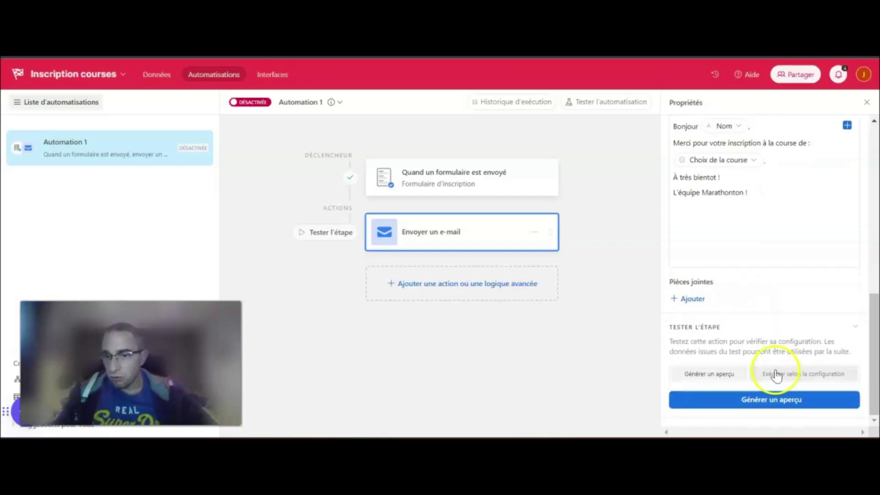
click(772, 402)
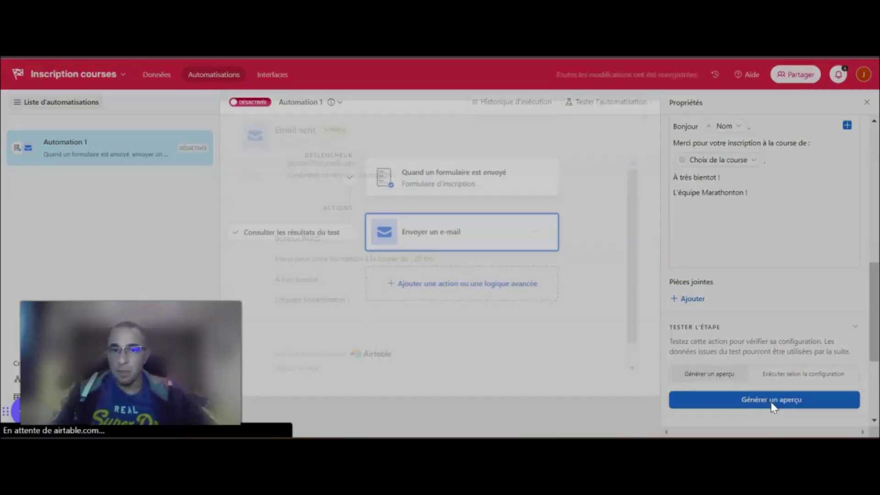
drag(274, 130, 363, 125)
click(394, 138)
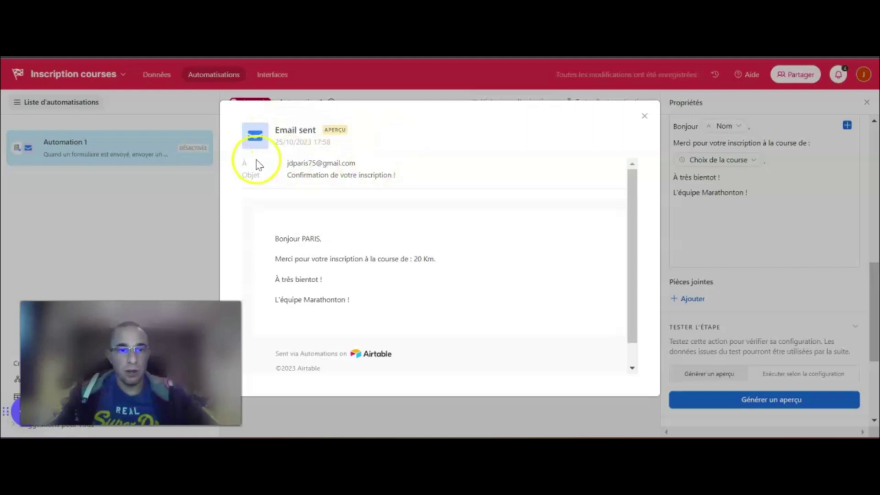
click(286, 162)
drag(286, 163, 269, 183)
scroll(298, 229, down, 1)
click(311, 215)
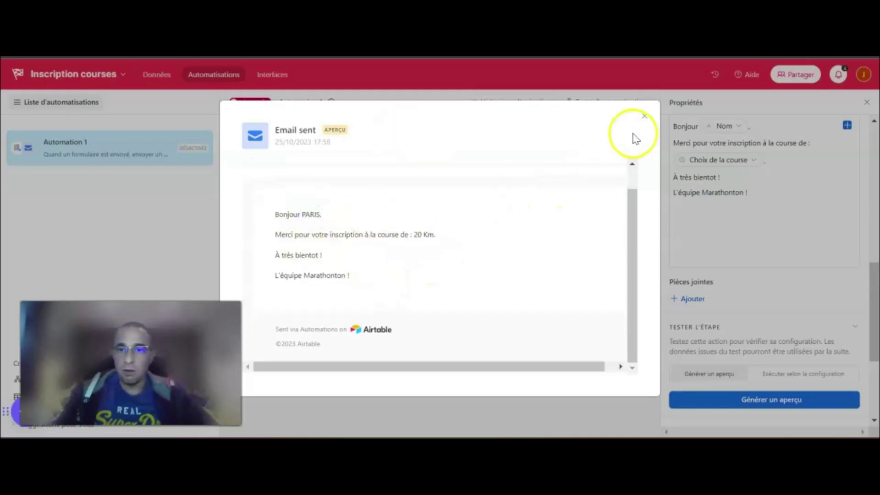
click(645, 120)
click(698, 131)
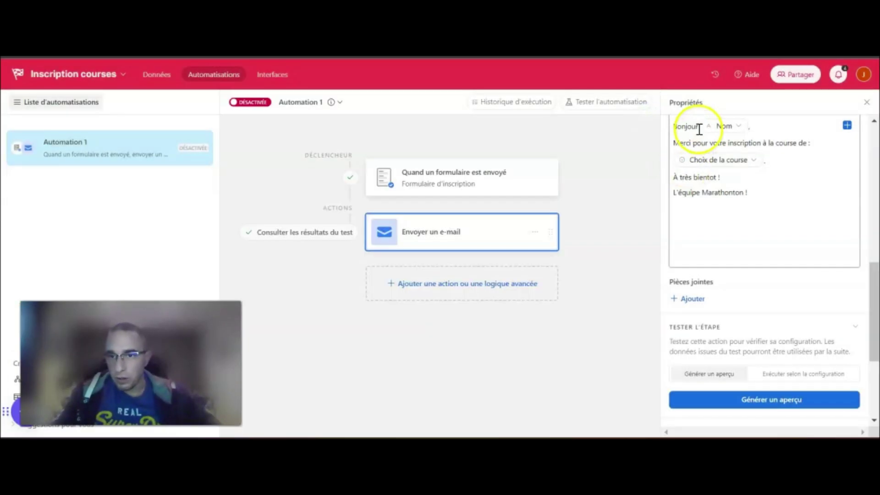
text(M)
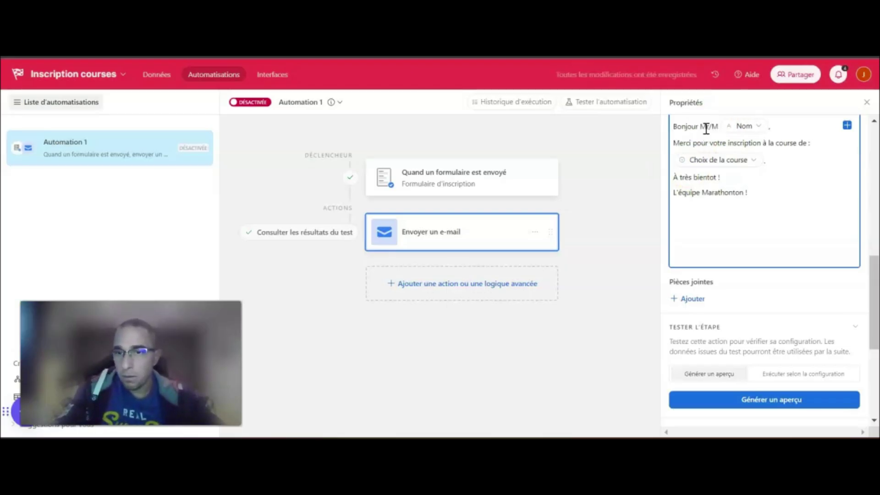
text(r/Mme)
click(762, 398)
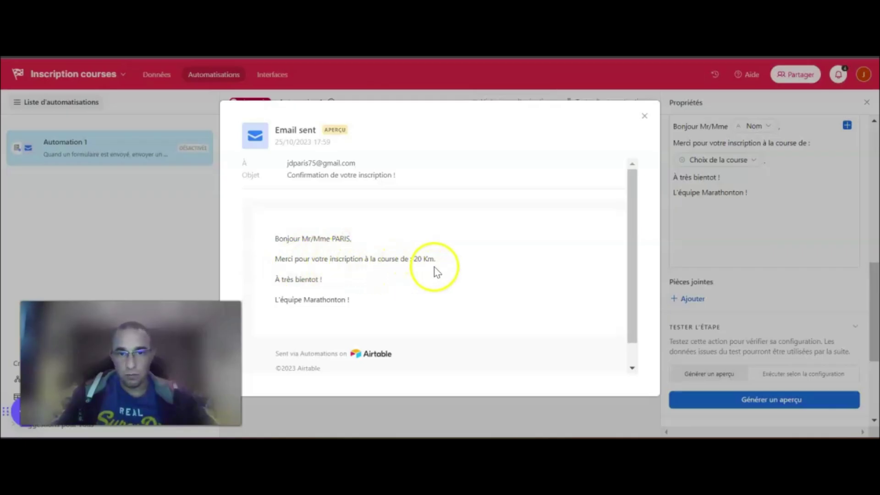
drag(378, 299, 263, 247)
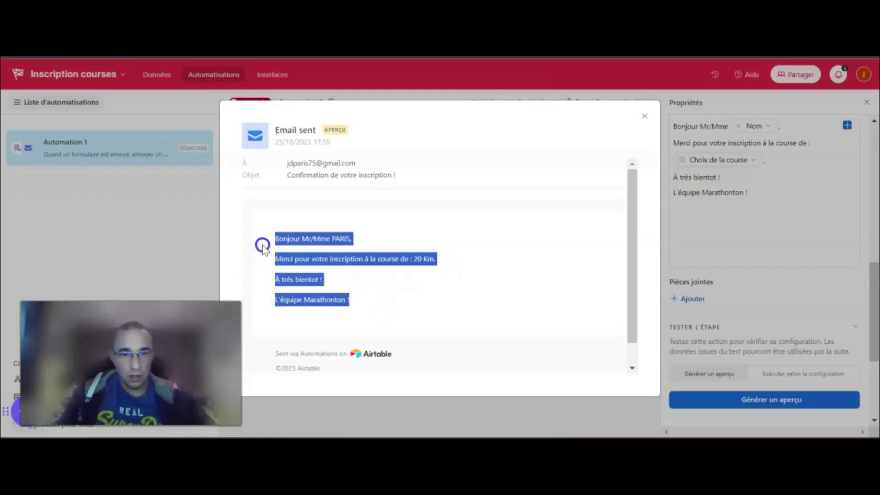
click(365, 281)
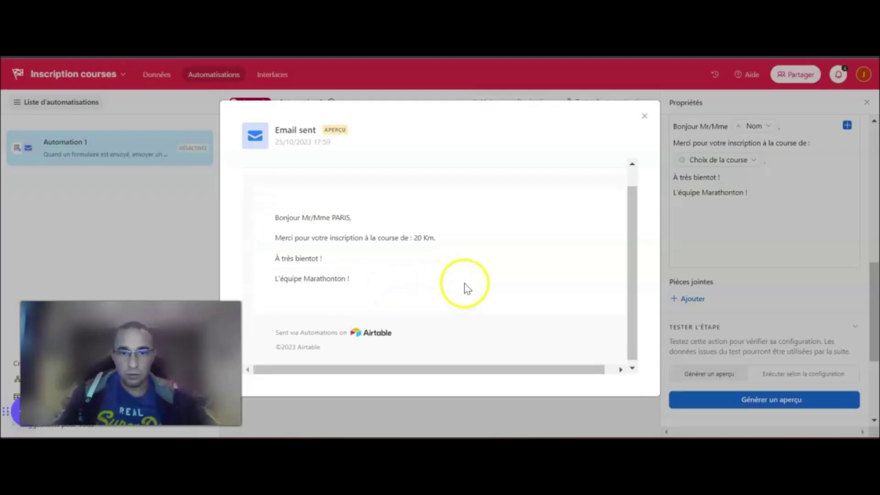
scroll(492, 249, down, 1)
drag(271, 331, 433, 311)
click(445, 280)
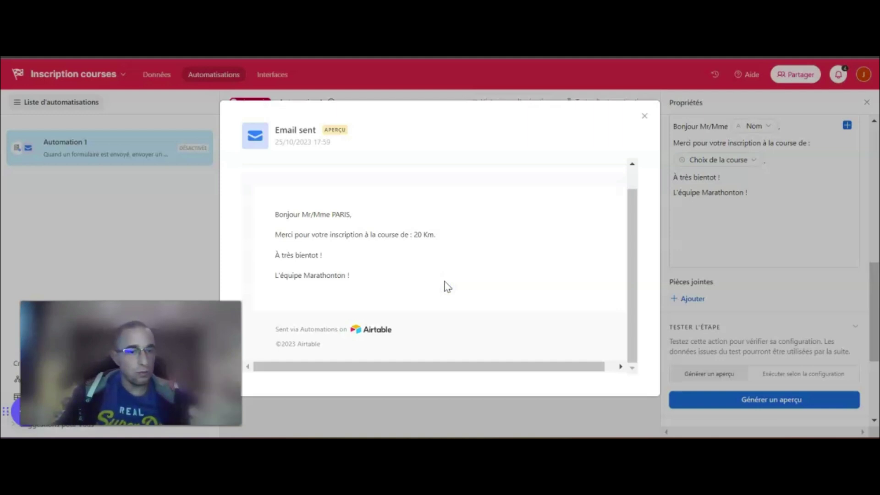
click(645, 117)
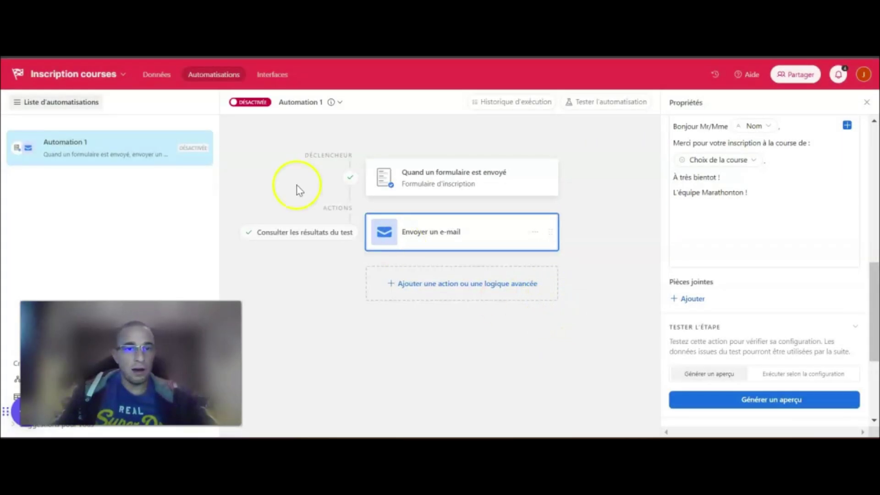
Switch the automation on and rename it 'Automation envoi d'un e-mail de confirmation'
click(235, 102)
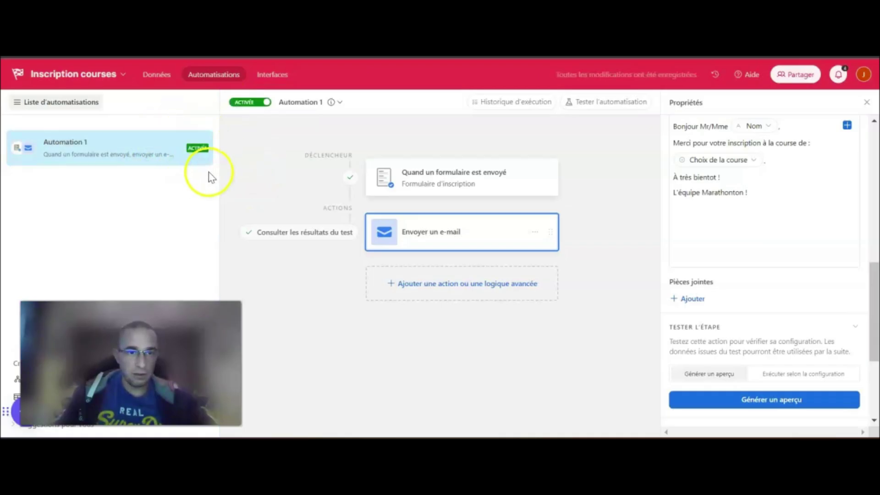
click(206, 147)
click(156, 174)
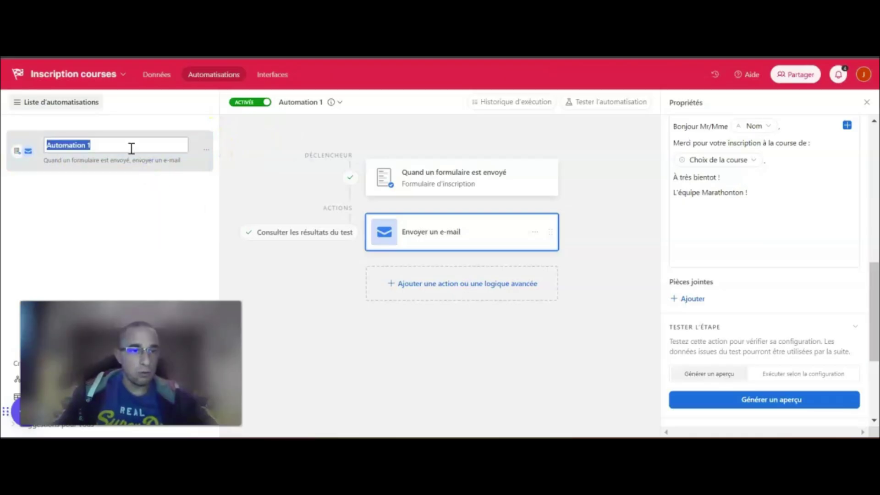
click(133, 147)
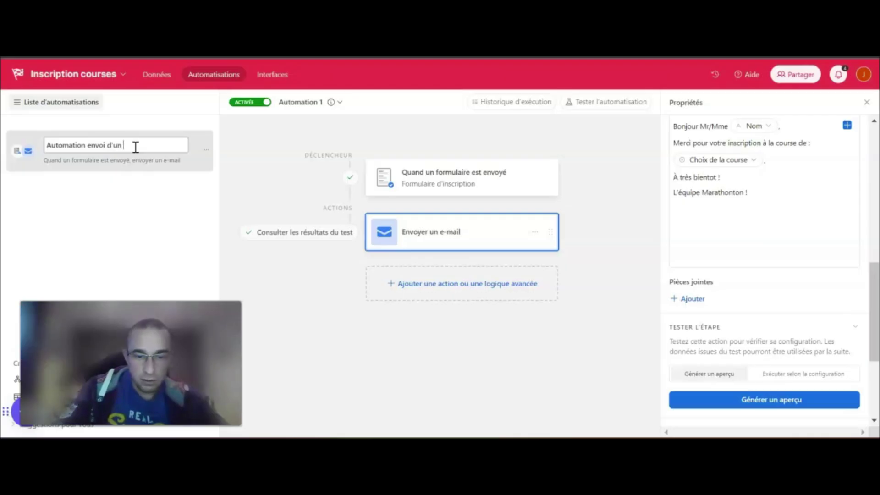
text(nfirmation)
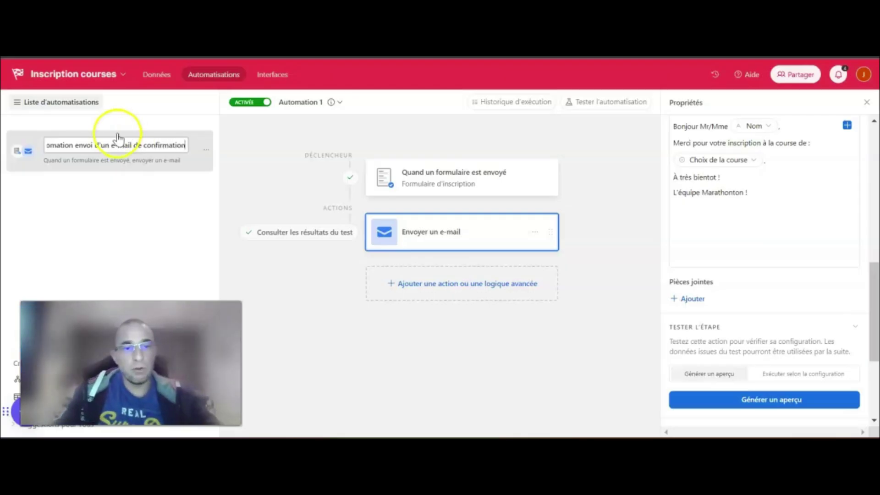
click(249, 171)
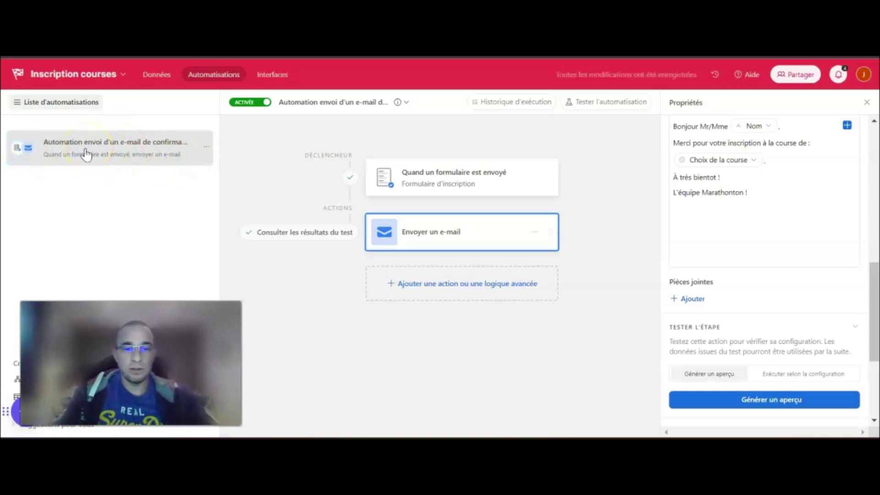
Delete the only participant record from the table data
click(153, 79)
click(204, 158)
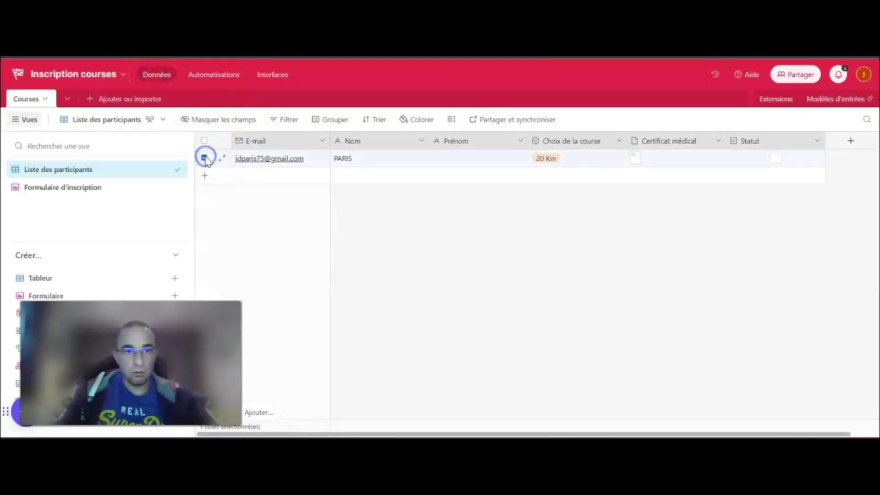
right_click(205, 158)
click(289, 350)
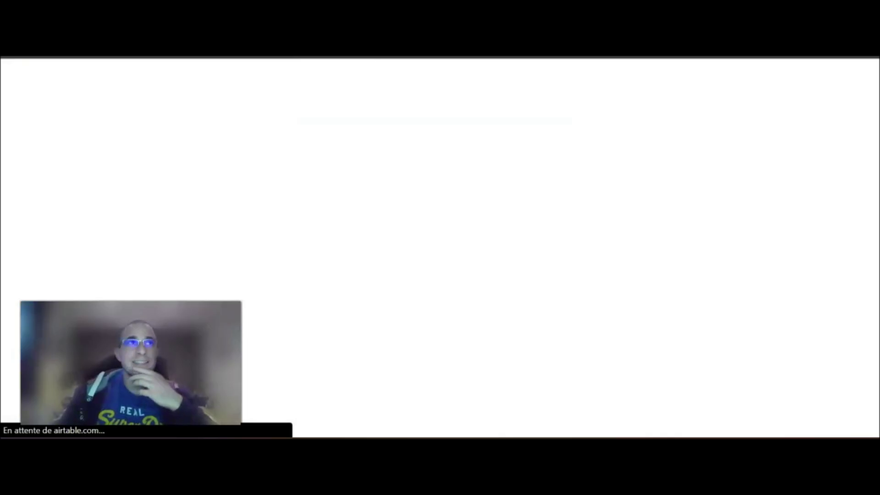
Enter the participant's e-mail address and name in the registration form
click(355, 192)
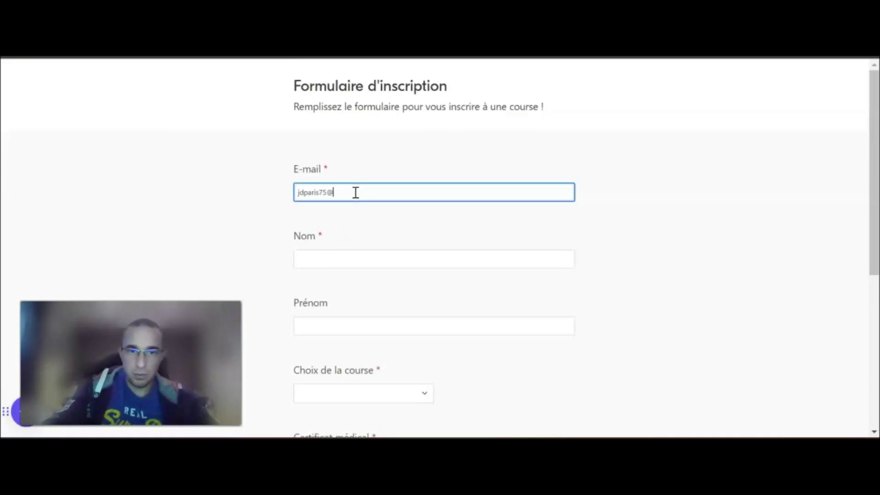
key(Tab)
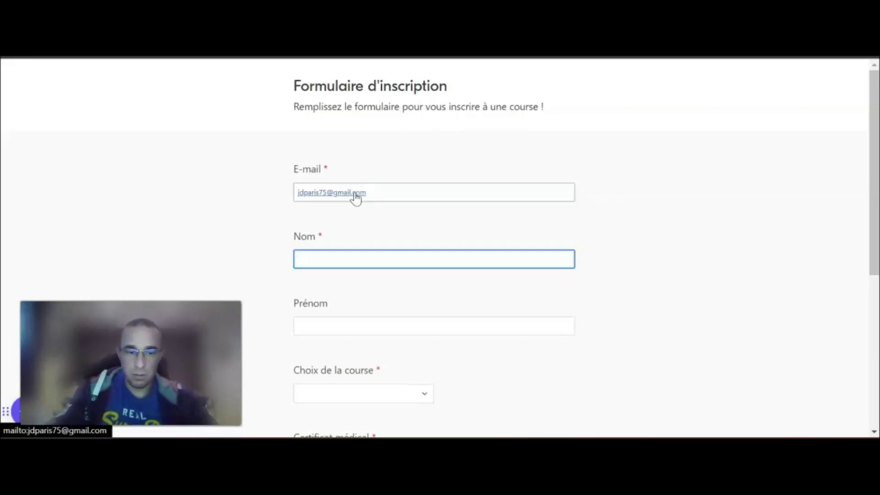
key(Tab)
key(Tab)
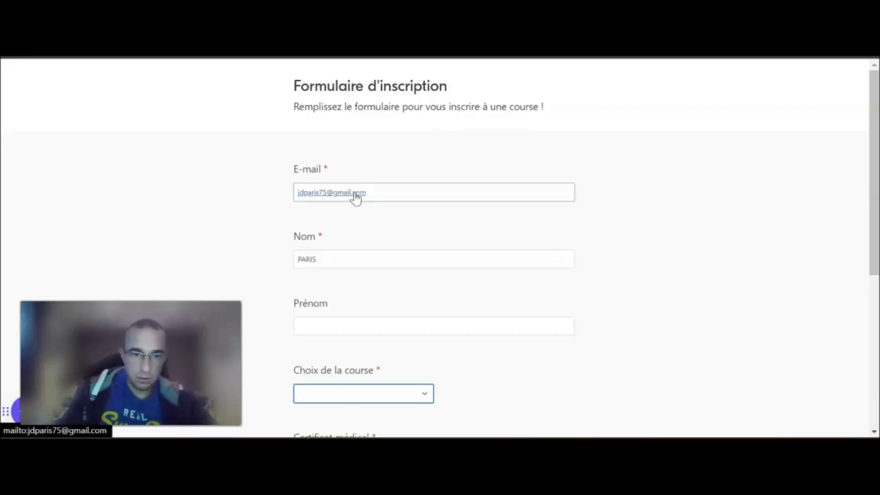
scroll(355, 197, down, 3)
Choose the 10 Km course, attach sample certif.pdf, and submit the form
click(339, 256)
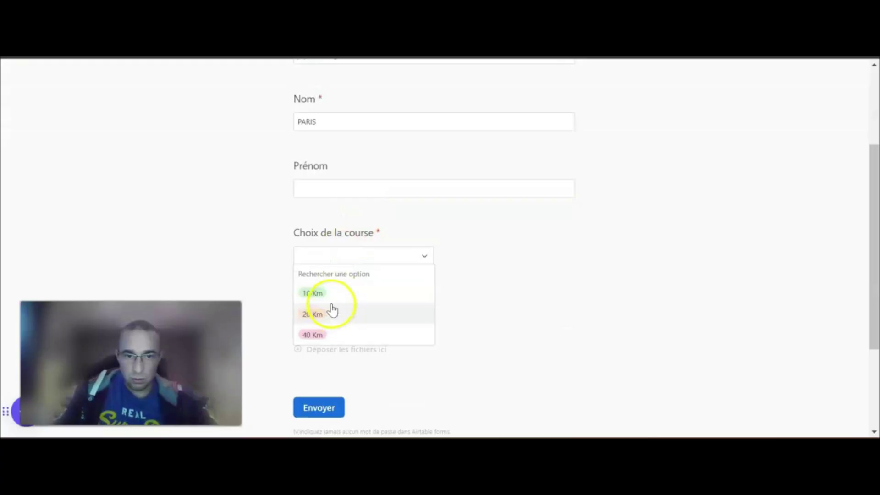
click(332, 306)
click(333, 322)
click(514, 280)
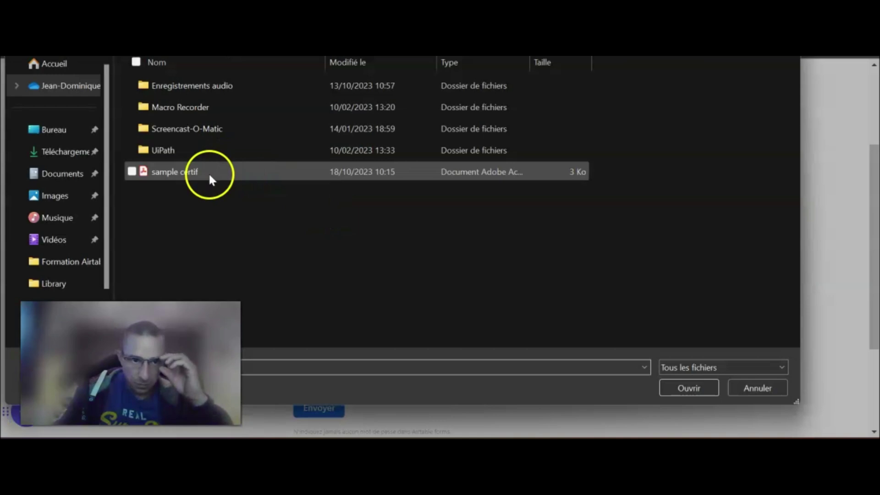
double_click(211, 172)
click(546, 350)
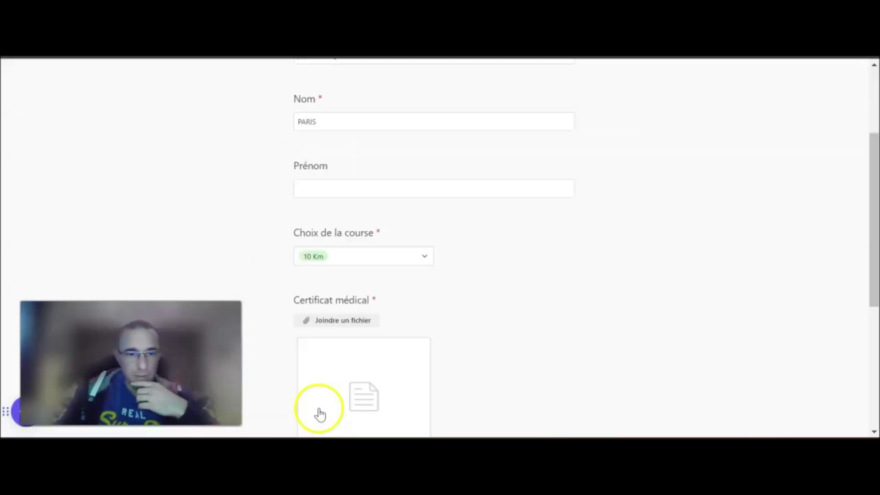
scroll(318, 412, down, 5)
click(319, 266)
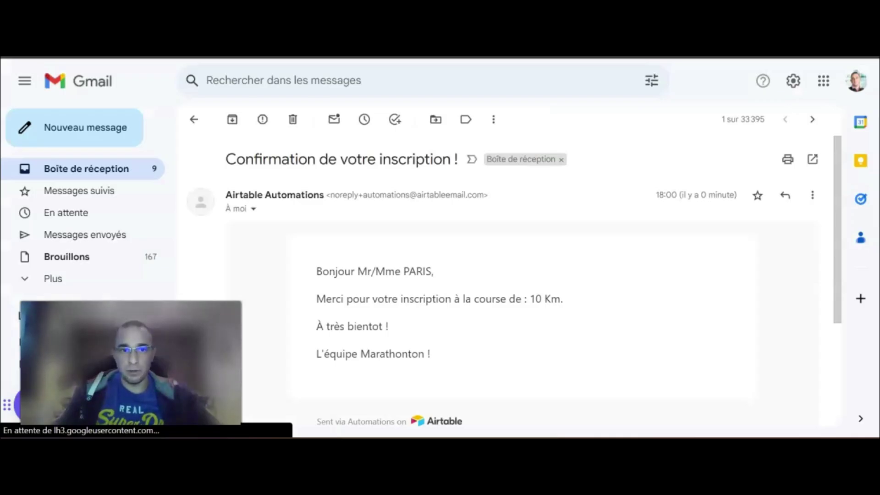
Inspect the confirmation e-mail's subject and personalised 10 Km body text, signed L'équipe Marathonton !
drag(227, 159, 466, 151)
scroll(466, 280, down, 2)
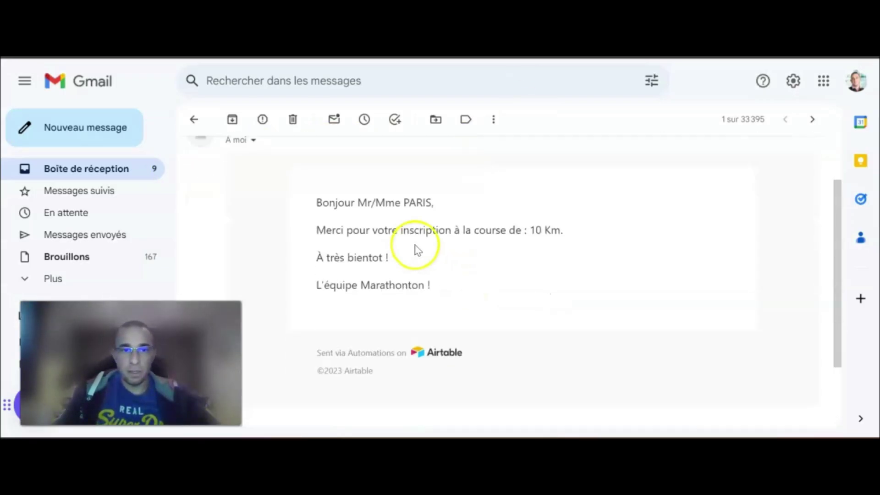
drag(318, 202, 543, 281)
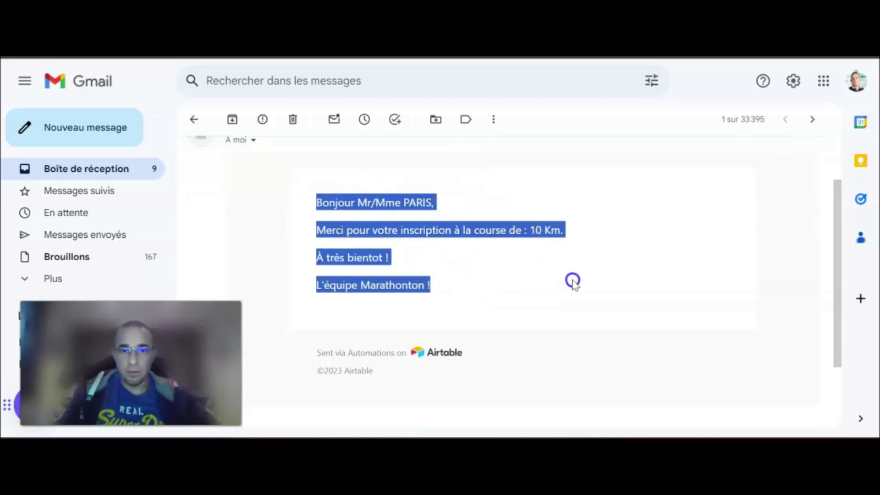
click(594, 233)
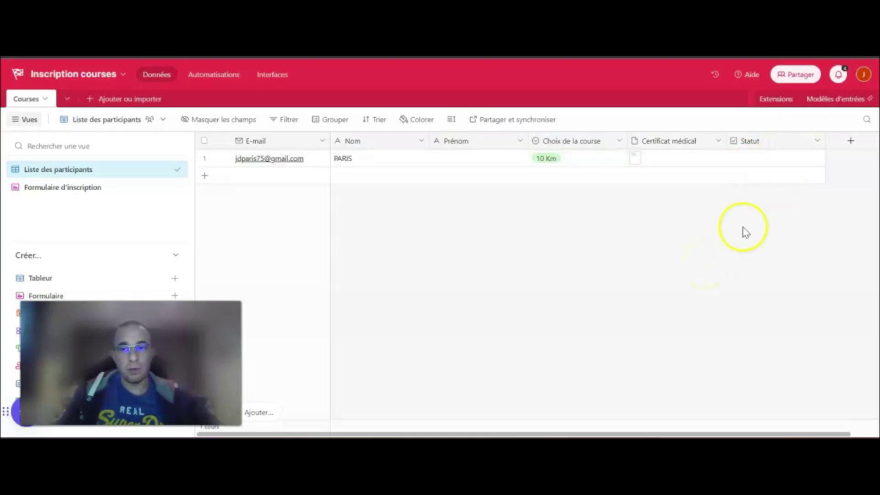
Tick the participant's Statut box, then add an update-record action to the confirmation automation
click(775, 158)
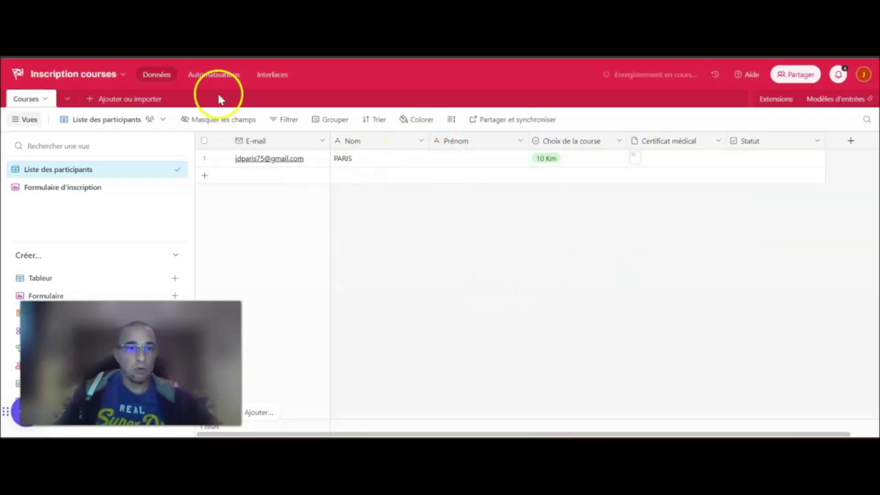
click(215, 77)
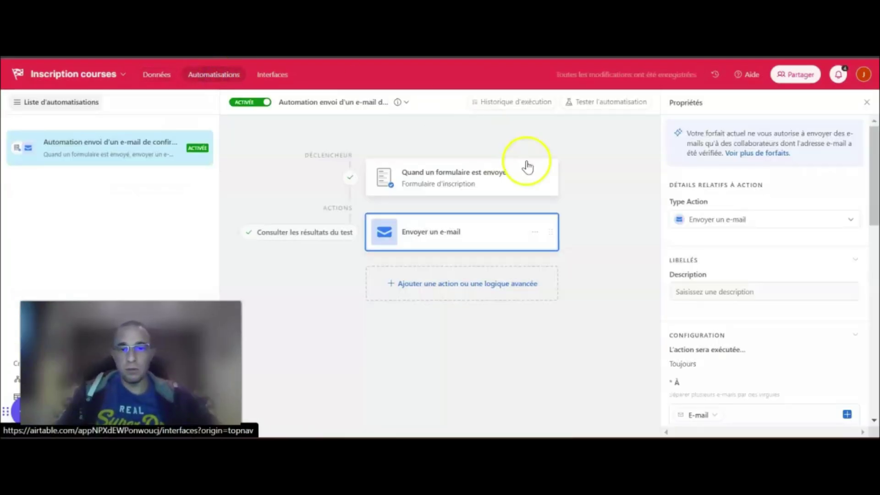
click(391, 290)
scroll(495, 357, down, 3)
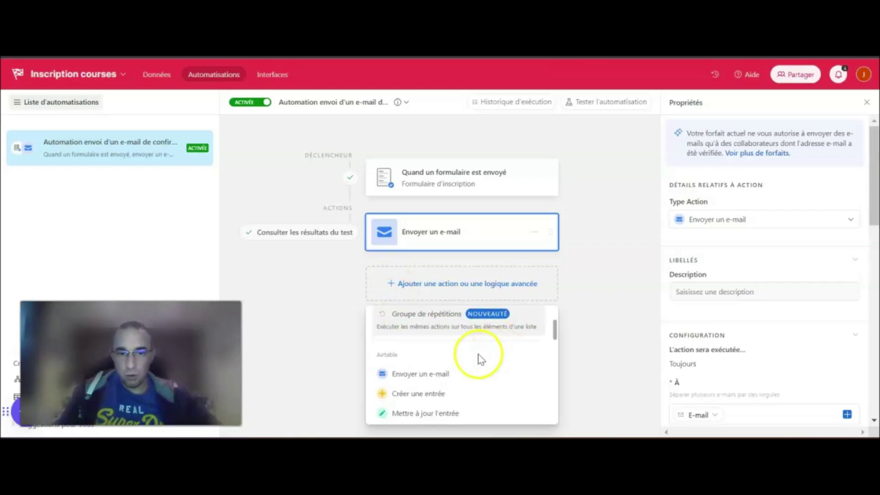
scroll(448, 372, down, 2)
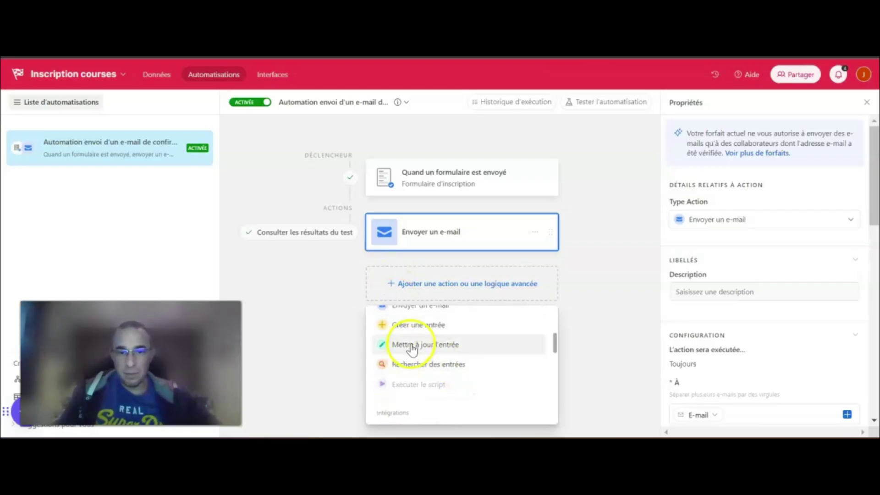
click(484, 354)
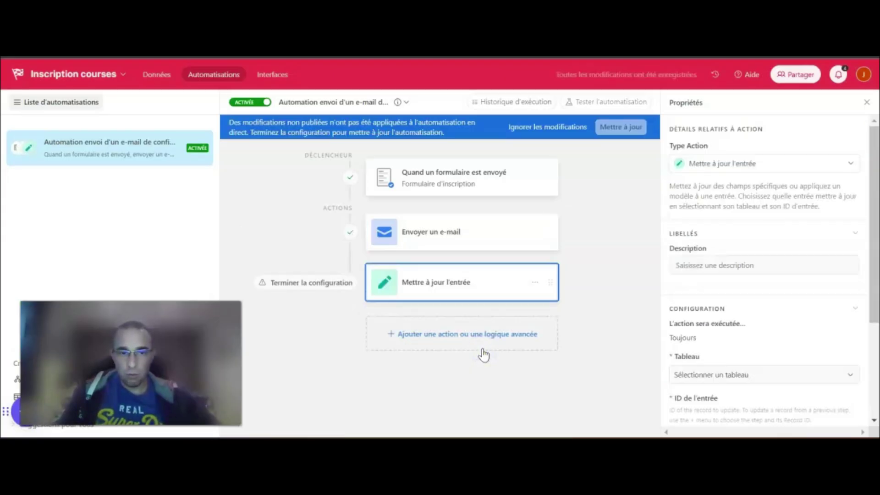
Point the update step at the Courses table, the submitted record's Airtable ID, and the Statut field
scroll(707, 275, down, 3)
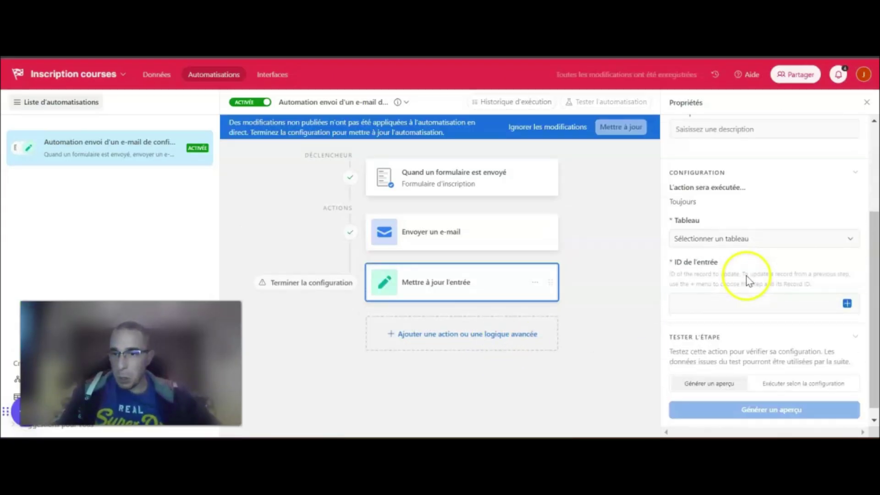
click(714, 244)
click(702, 274)
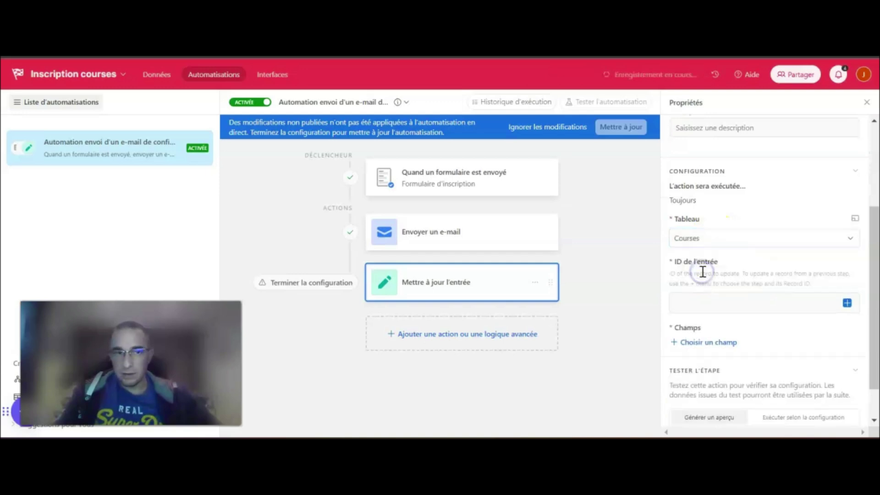
scroll(731, 300, down, 1)
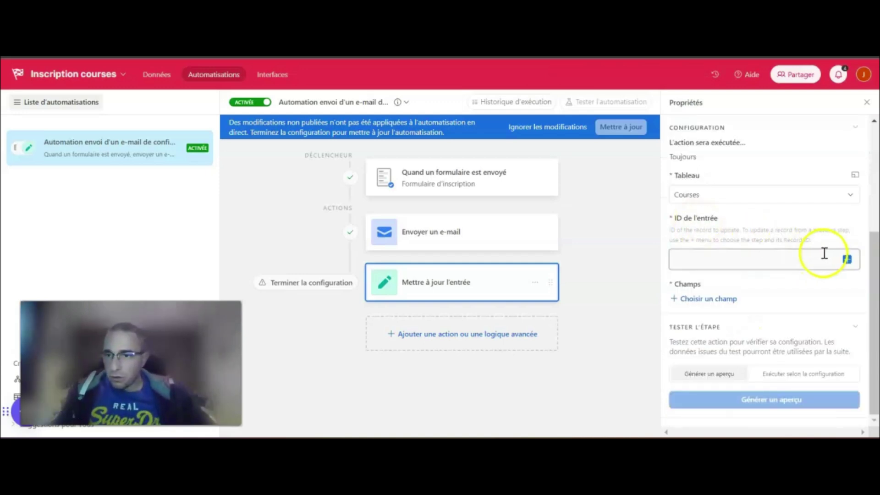
click(847, 260)
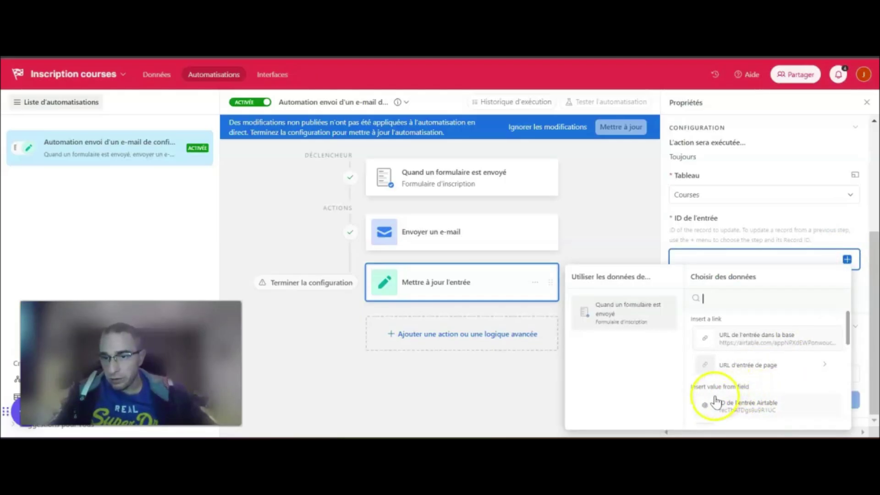
click(742, 409)
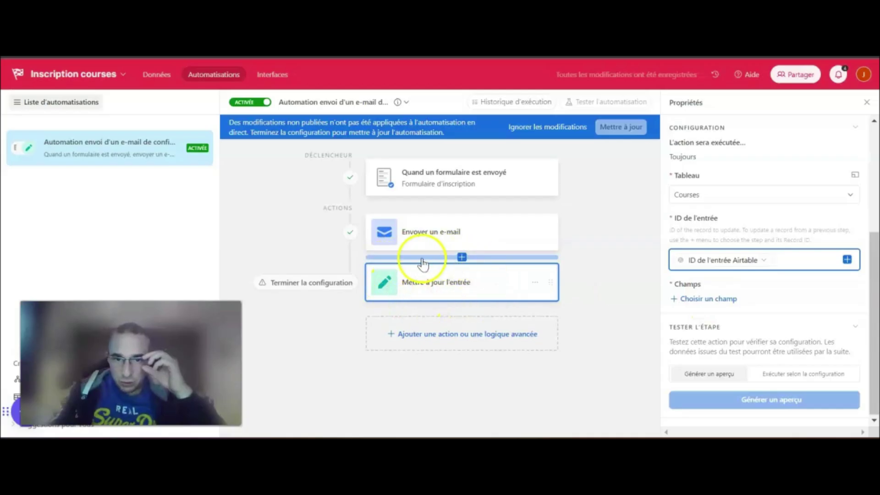
click(708, 299)
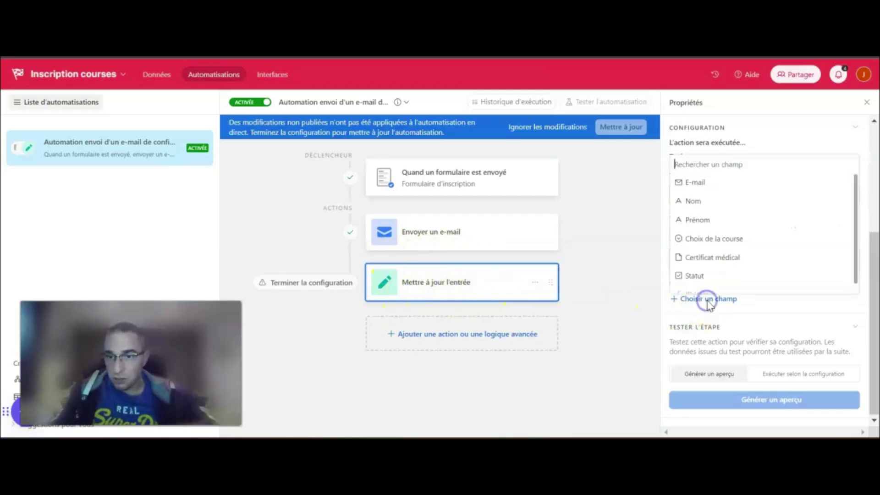
click(700, 277)
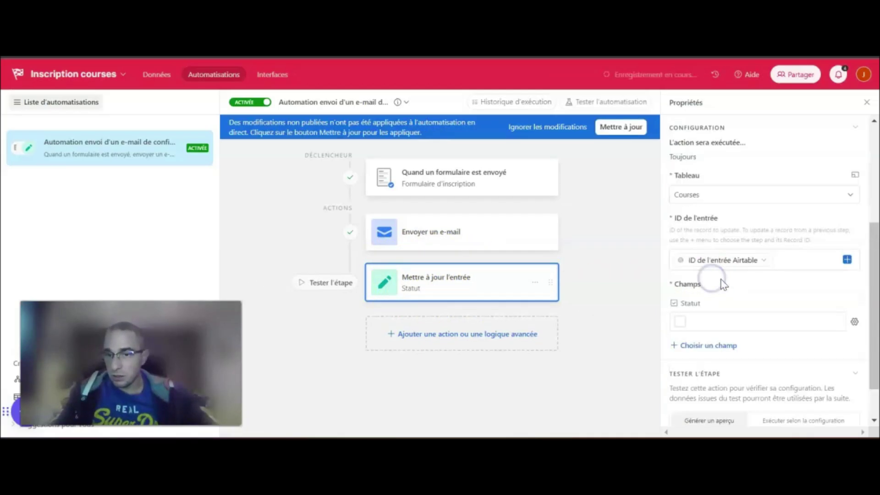
scroll(701, 289, down, 1)
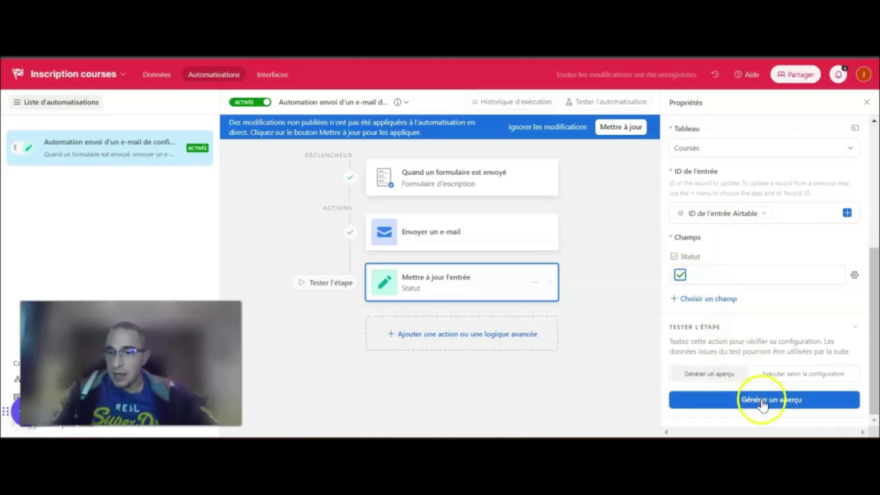
Preview the update step's test result, then publish the changes and close the Propriétés panel
click(762, 404)
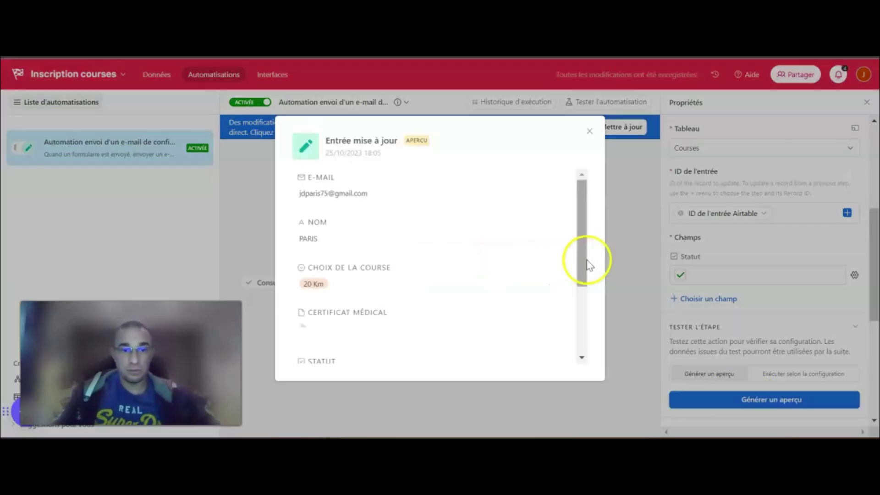
scroll(426, 206, down, 1)
scroll(407, 232, down, 2)
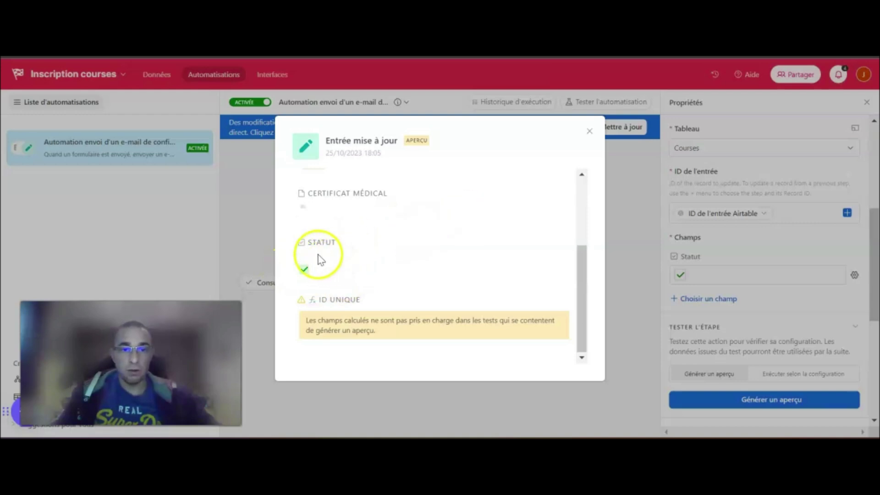
click(589, 131)
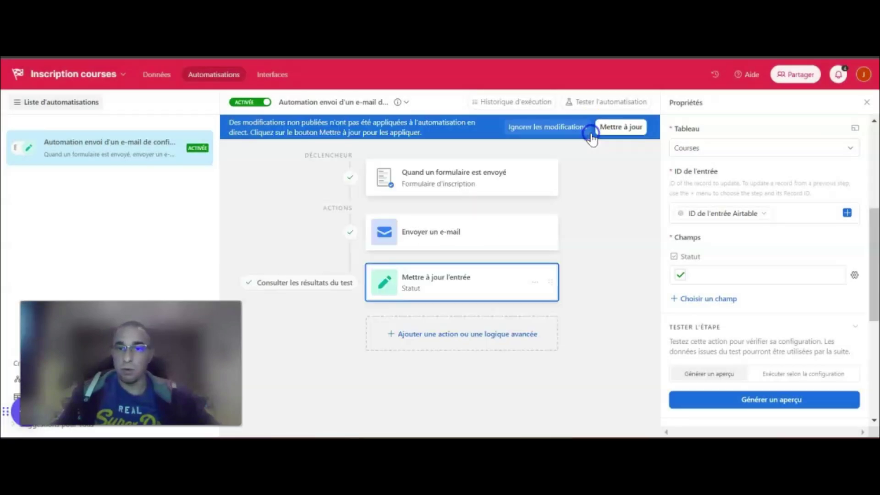
click(621, 132)
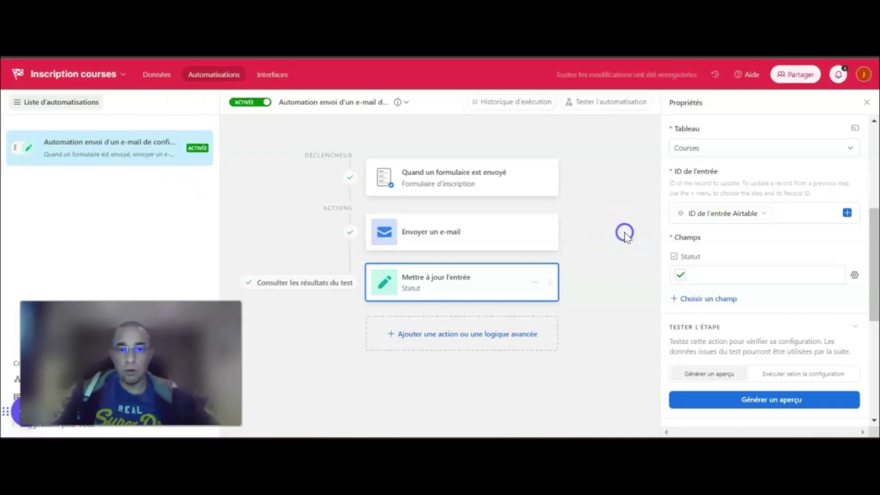
click(867, 102)
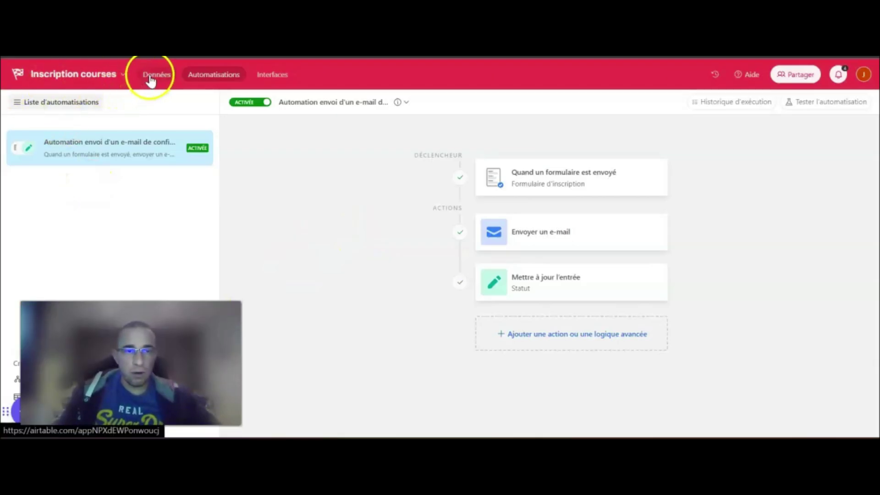
Delete the existing participant record from the Courses table data
click(150, 77)
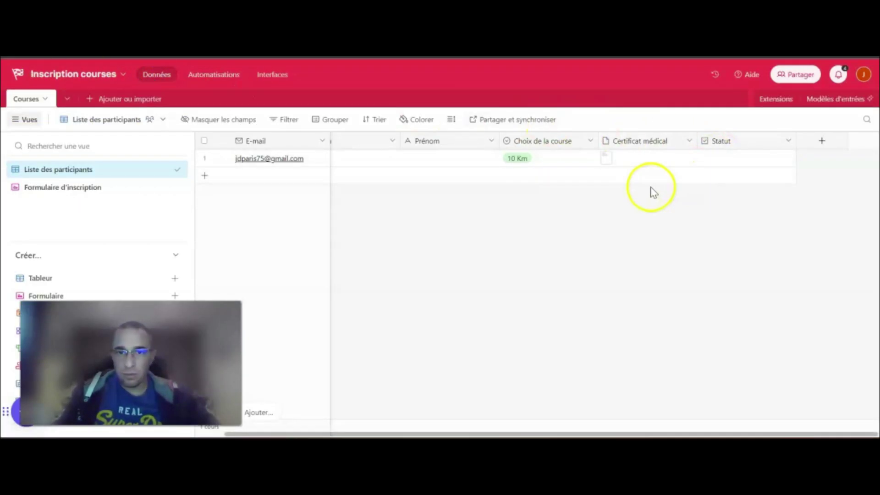
right_click(204, 157)
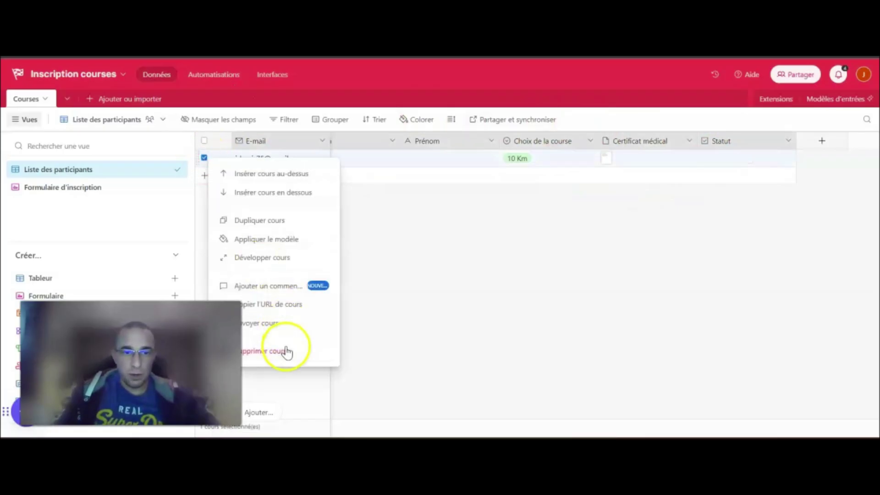
click(284, 352)
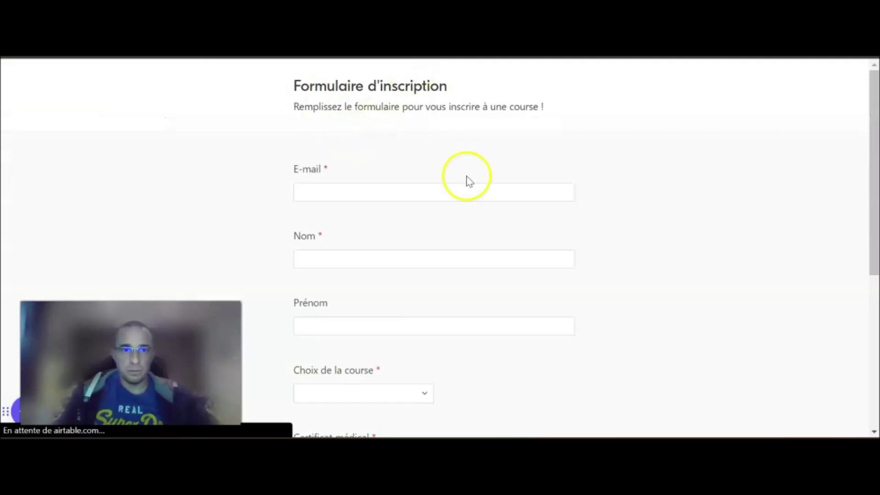
Enter the participant's e-mail address and surname in the registration form
click(415, 186)
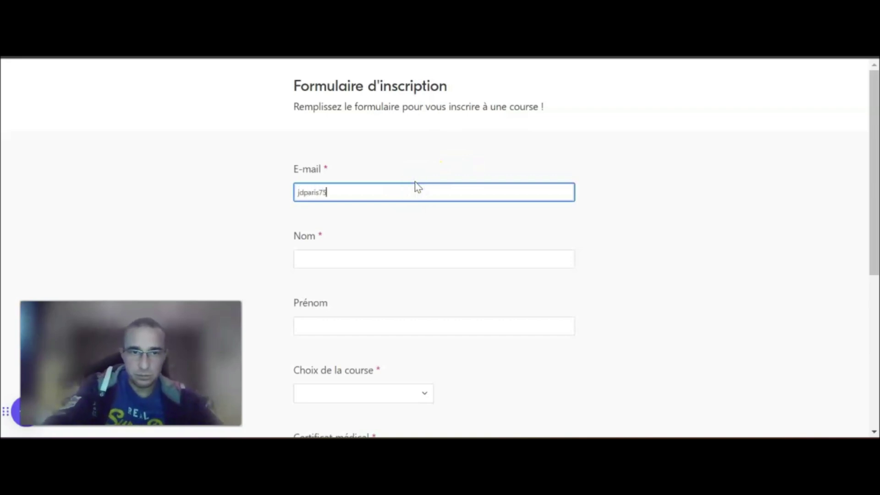
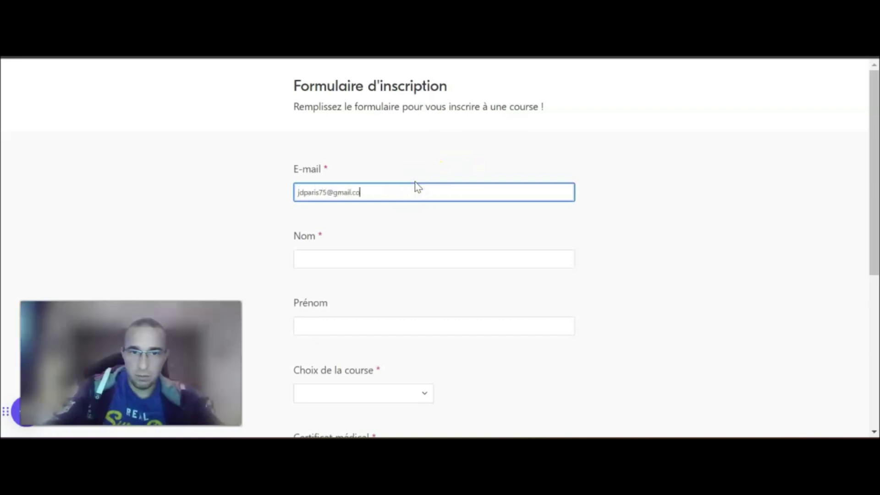
key(Tab)
text(PARIS)
key(Tab)
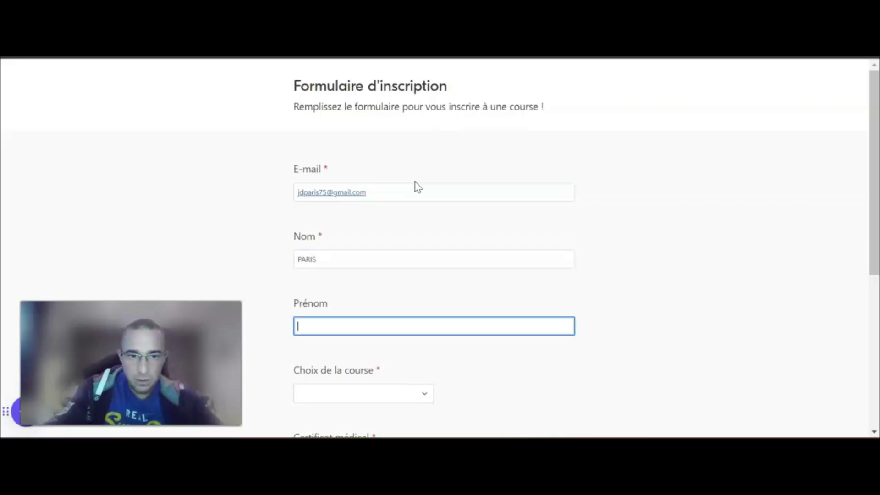
Choose the 40 Km course and upload sample certif.pdf as the medical certificate
scroll(414, 186, down, 5)
click(373, 189)
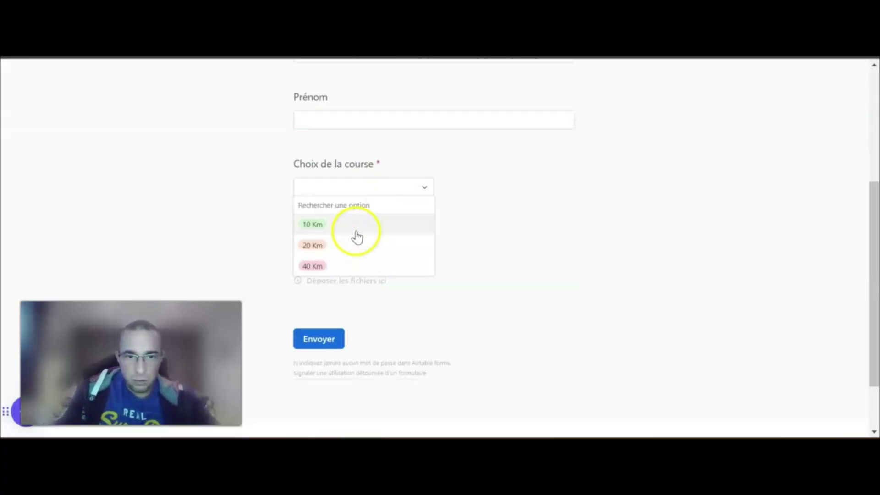
click(348, 264)
click(330, 251)
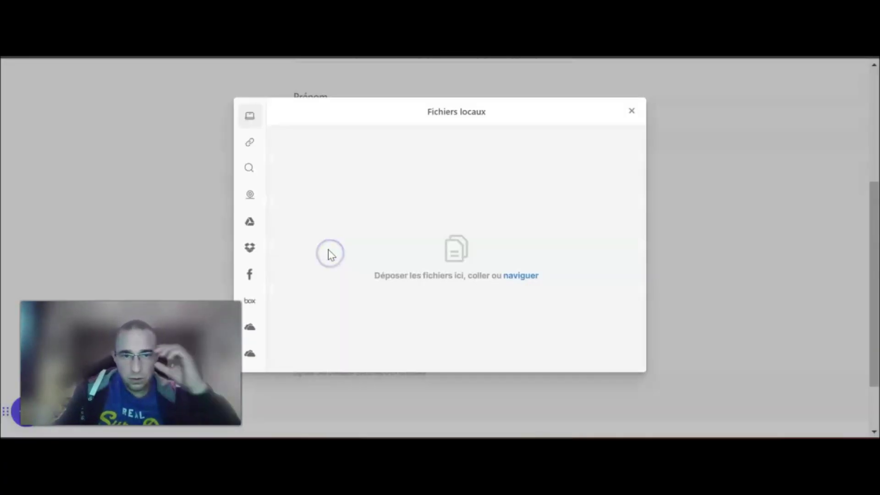
click(522, 276)
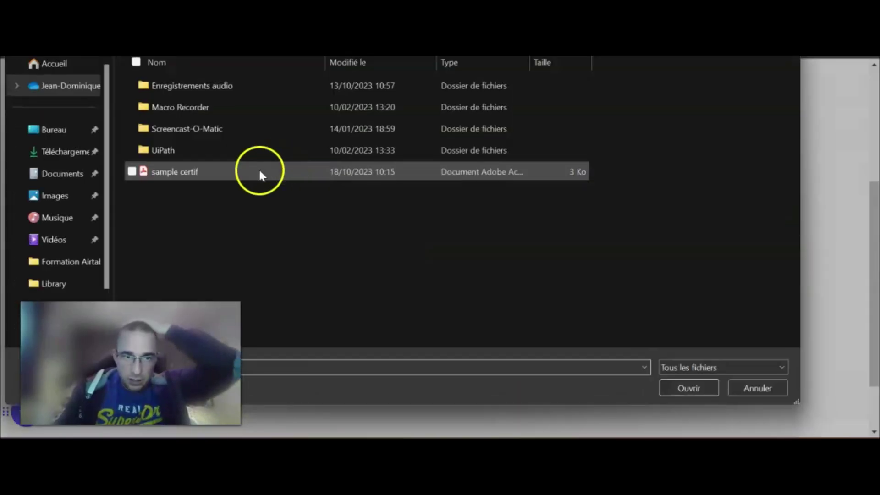
double_click(221, 175)
click(598, 357)
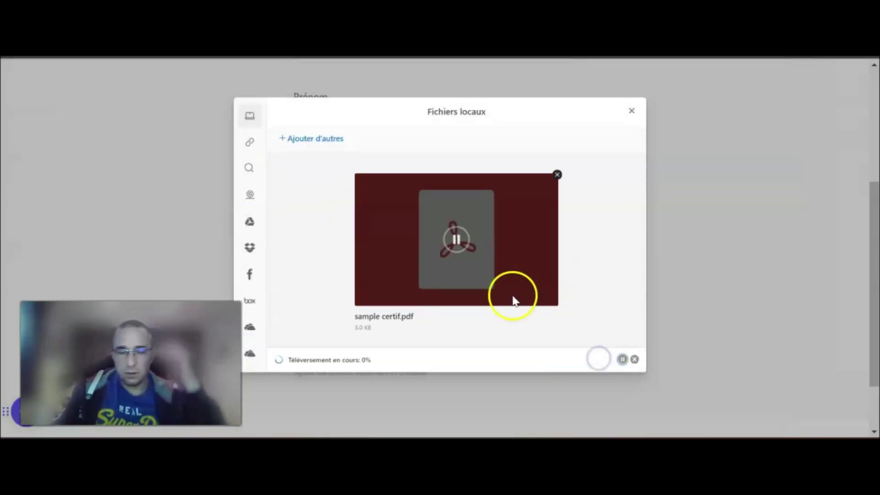
Switch from the Formulaire d'inscription view to the Liste des participants grid
scroll(363, 377, down, 5)
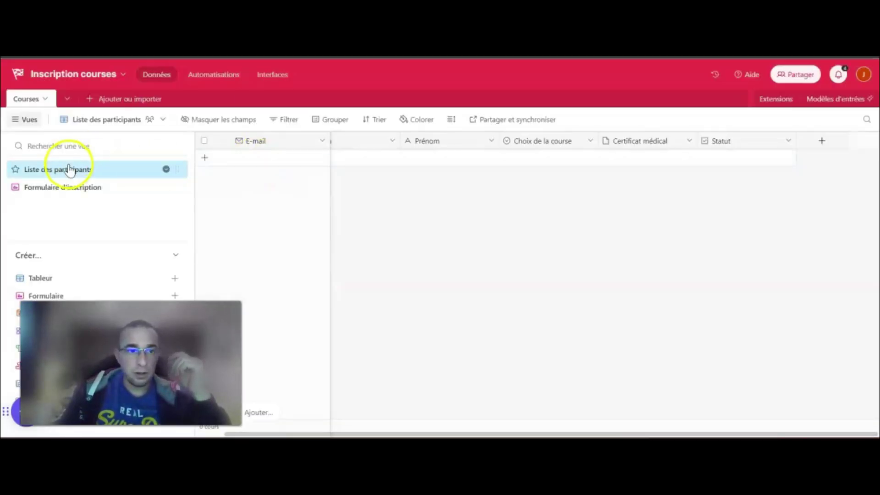
click(86, 188)
click(91, 170)
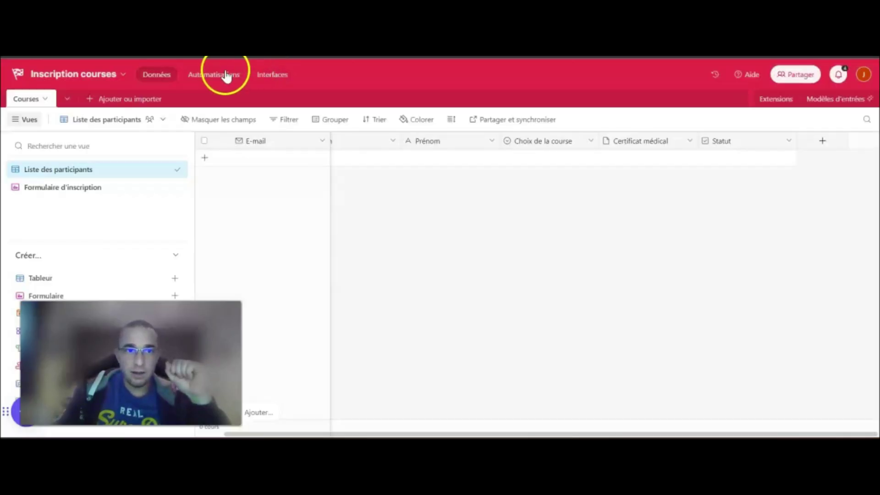
Reposition the record-update step and publish the workflow, then submit the filled-in registration form
click(226, 74)
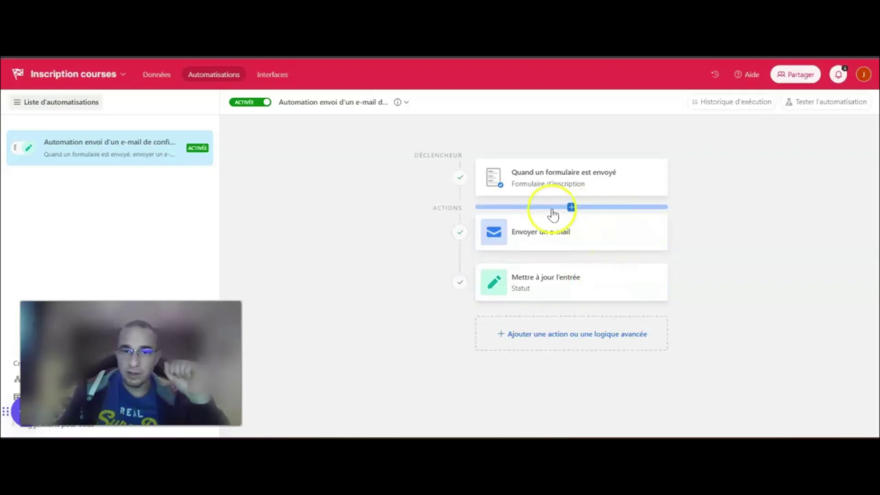
mouse_move(660, 278)
mouse_down()
mouse_move(660, 218)
mouse_move(663, 289)
mouse_up()
click(840, 125)
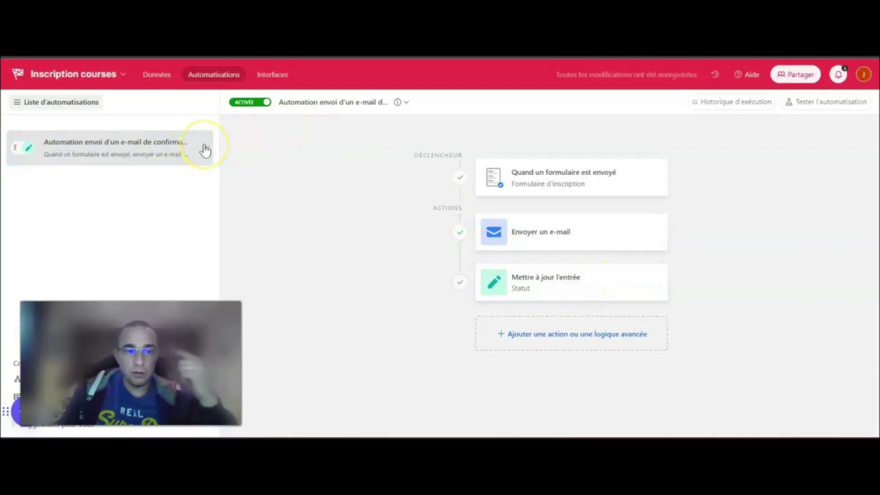
click(164, 82)
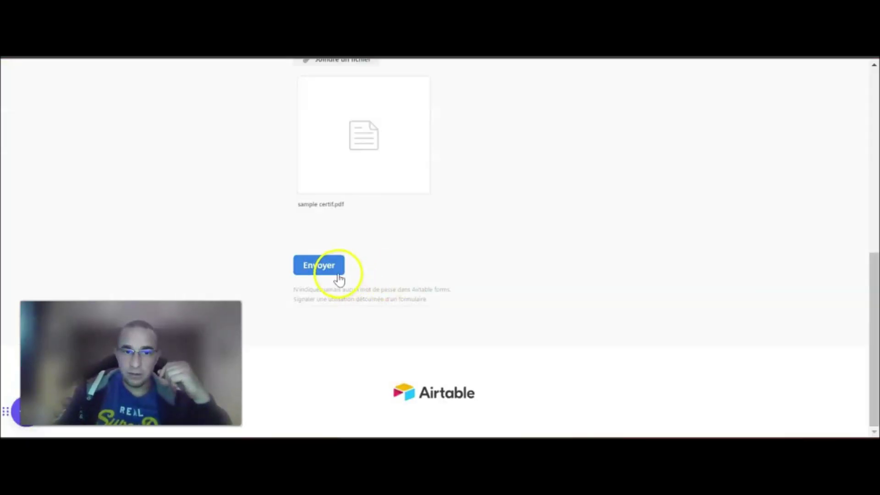
click(338, 275)
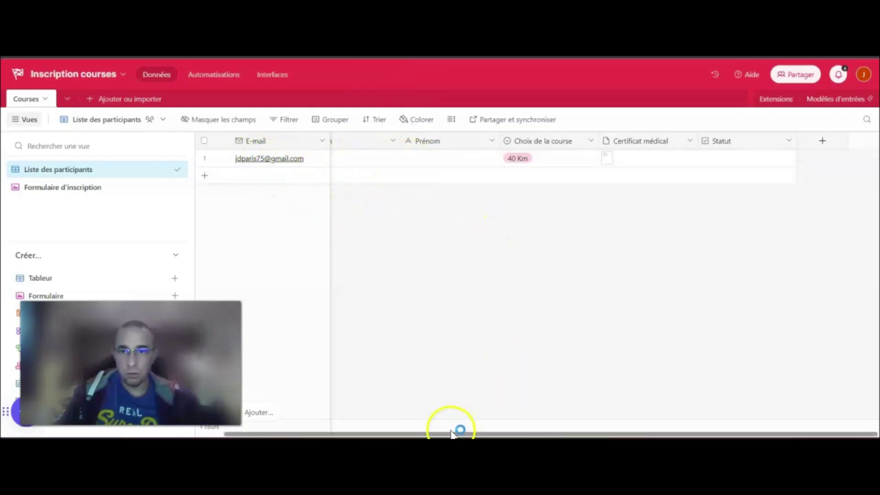
Scroll the grid across to check the new record's Nom and ticked Statut columns
drag(467, 434, 412, 434)
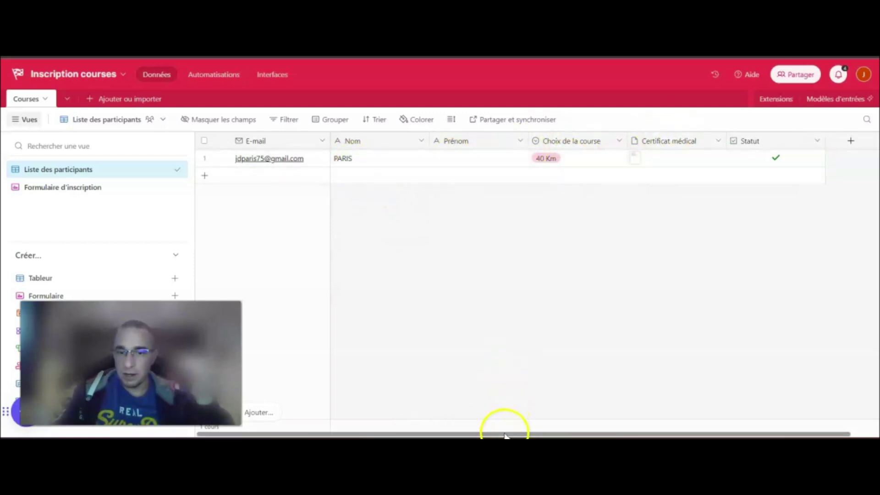
drag(504, 433, 611, 434)
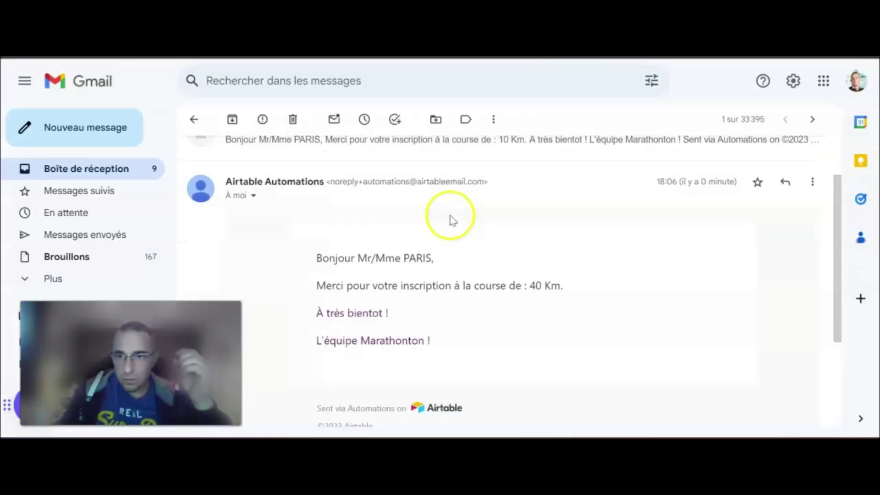
scroll(448, 216, up, 2)
Read through the second confirmation e-mail, highlighting its greeting and the 40 Km course line
drag(702, 252, 722, 252)
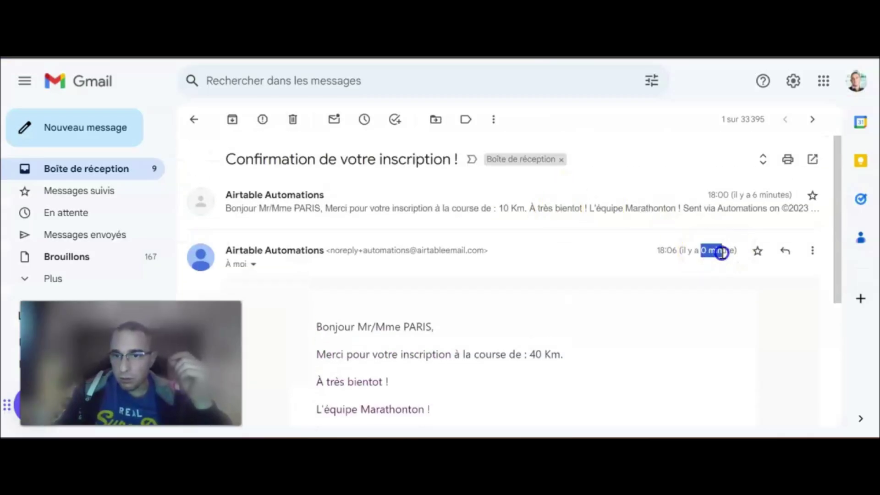
scroll(698, 265, down, 2)
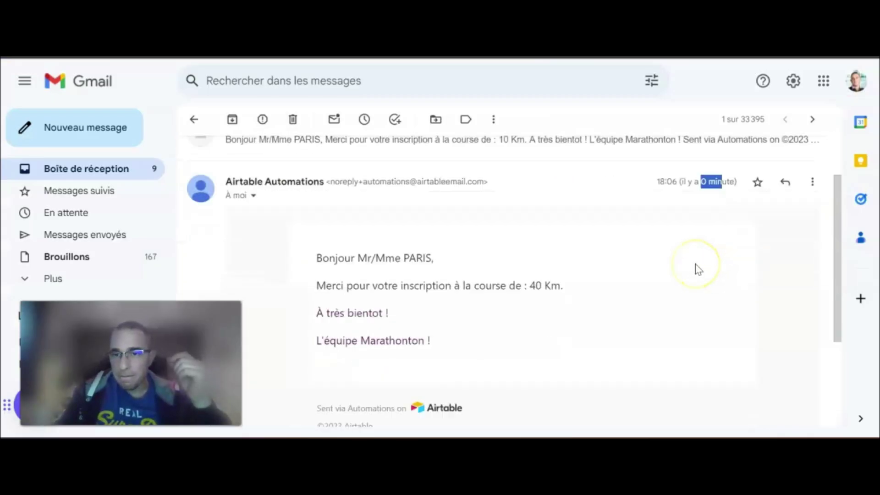
scroll(698, 269, down, 2)
scroll(688, 265, up, 2)
scroll(687, 265, down, 2)
drag(317, 189, 440, 190)
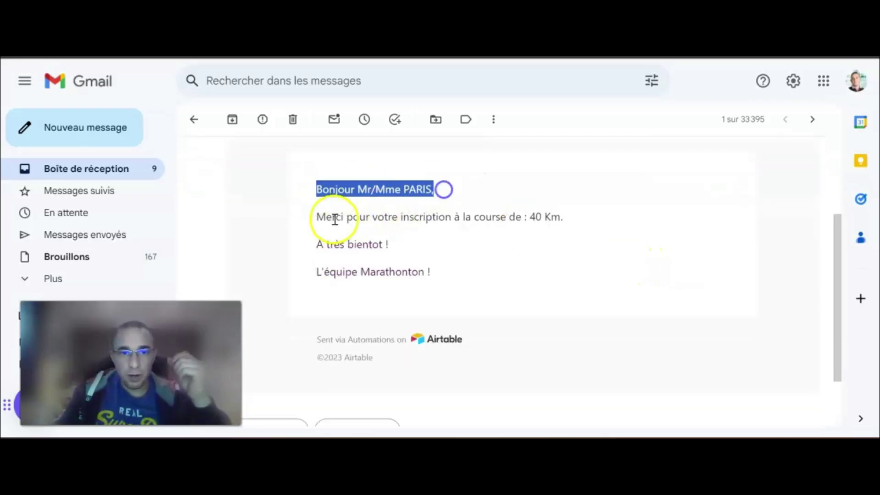
drag(318, 217, 532, 214)
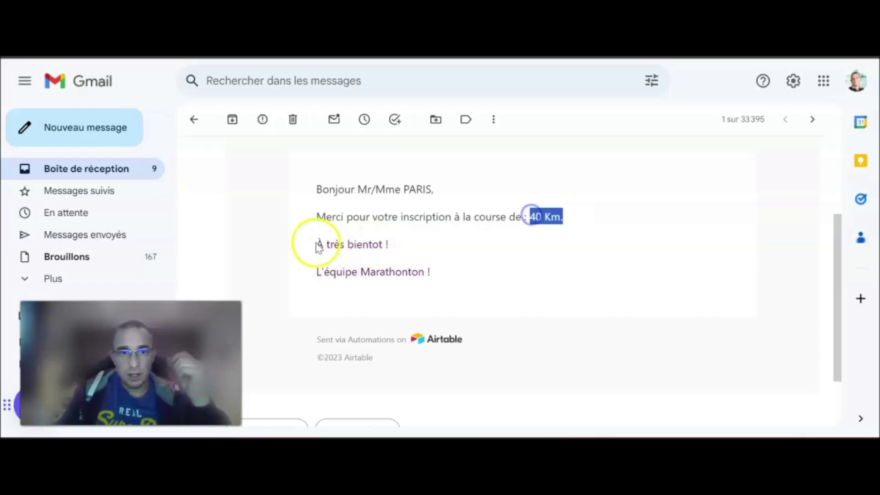